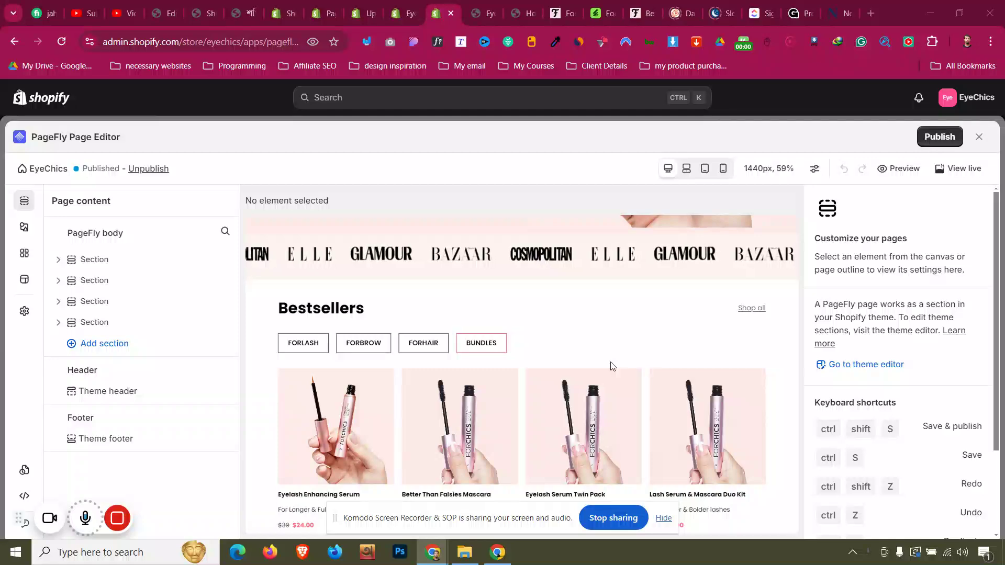
Switch to the EyeChics storefront, move the ForChics tab beside it, and hide the sharing bar.
{"action": "left_click", "coordinate": [487, 6]}
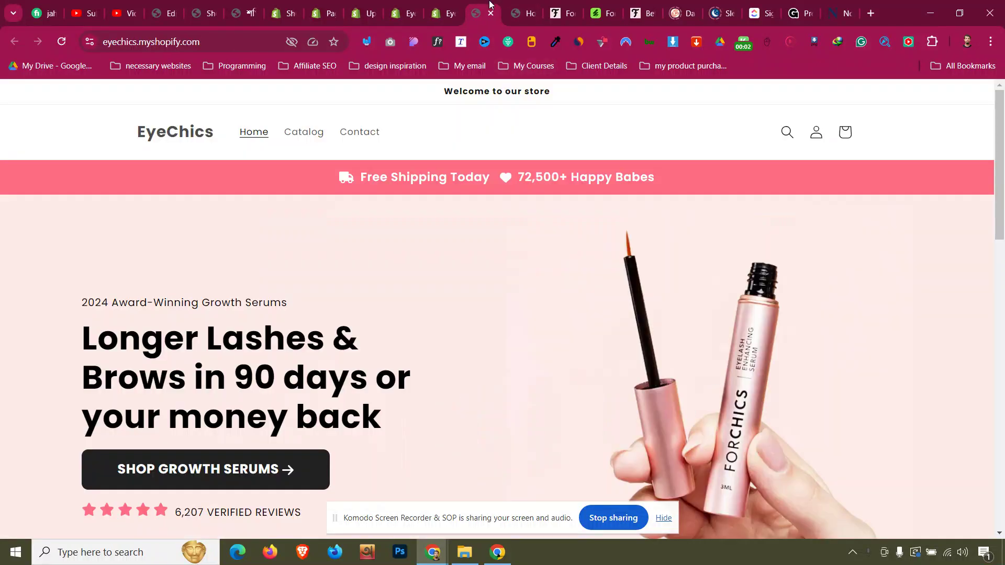
{"action": "left_click_drag", "start_coordinate": [562, 13], "coordinate": [479, 13]}
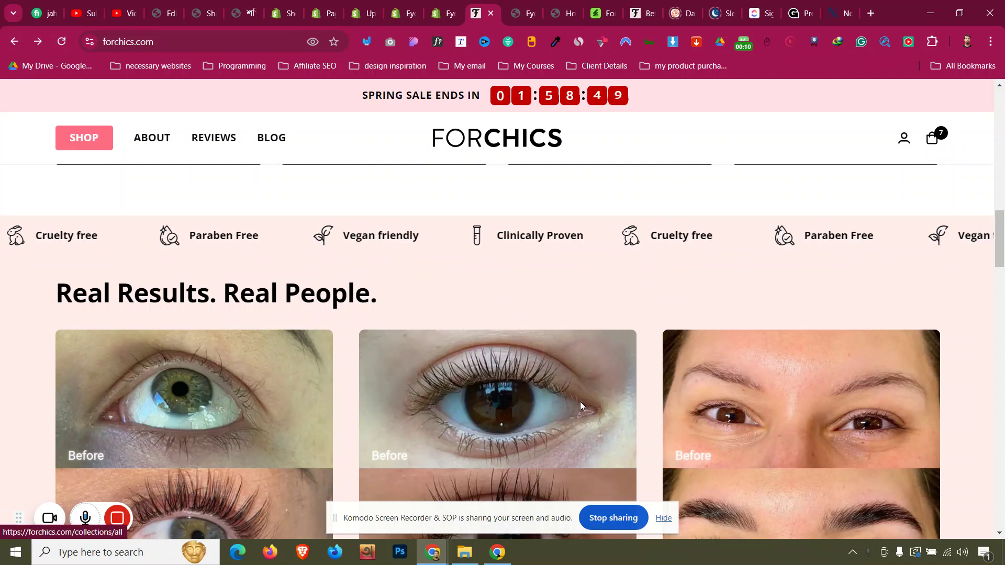
{"action": "left_click", "coordinate": [663, 518]}
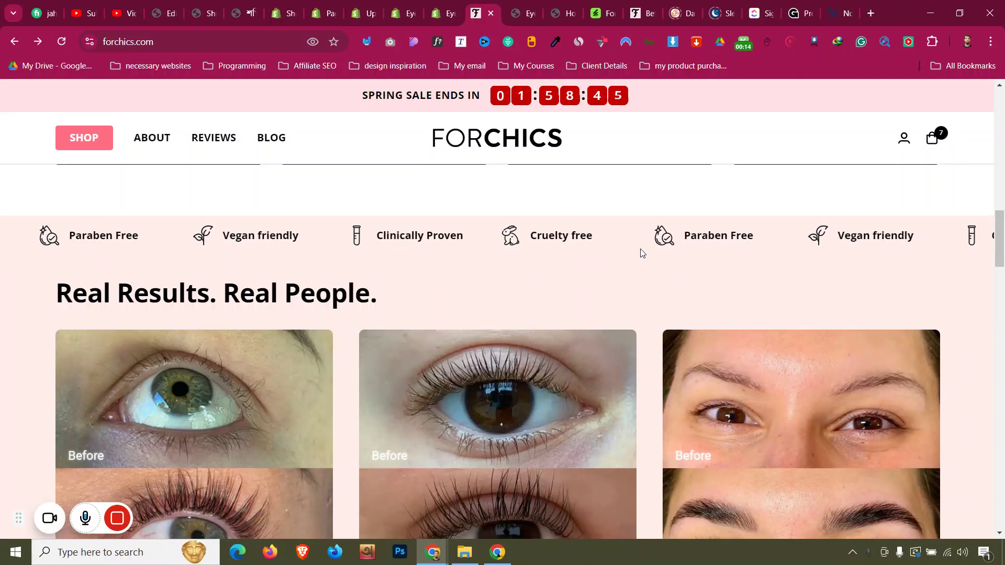
Review the ForChics trust-badge marquee below Bestsellers, then bring up the CRO Templates Library page.
{"action": "scroll", "coordinate": [643, 253], "scroll_direction": "up", "scroll_amount": 6}
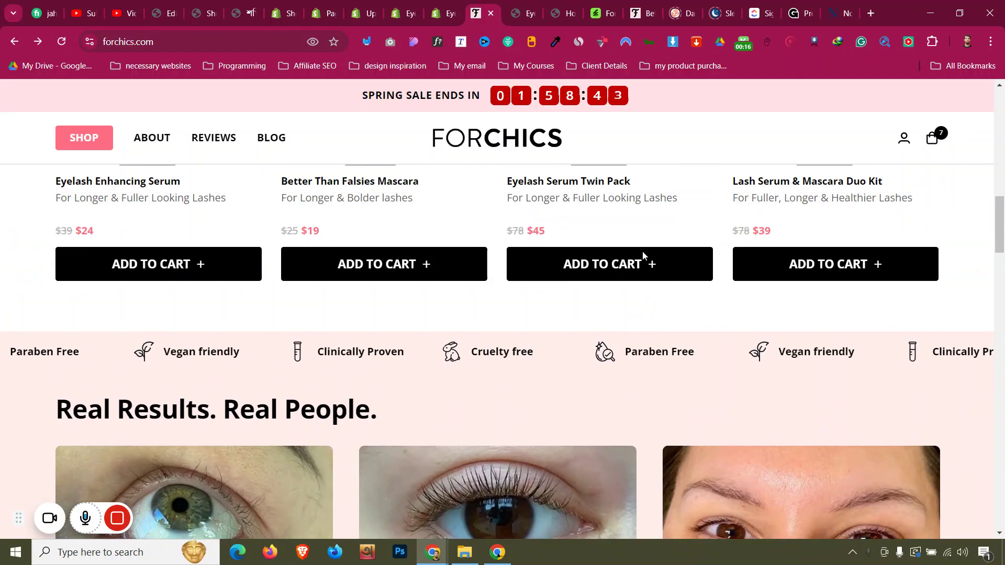
{"action": "scroll", "coordinate": [644, 256], "scroll_direction": "up", "scroll_amount": 8}
{"action": "scroll", "coordinate": [528, 392], "scroll_direction": "down", "scroll_amount": 4}
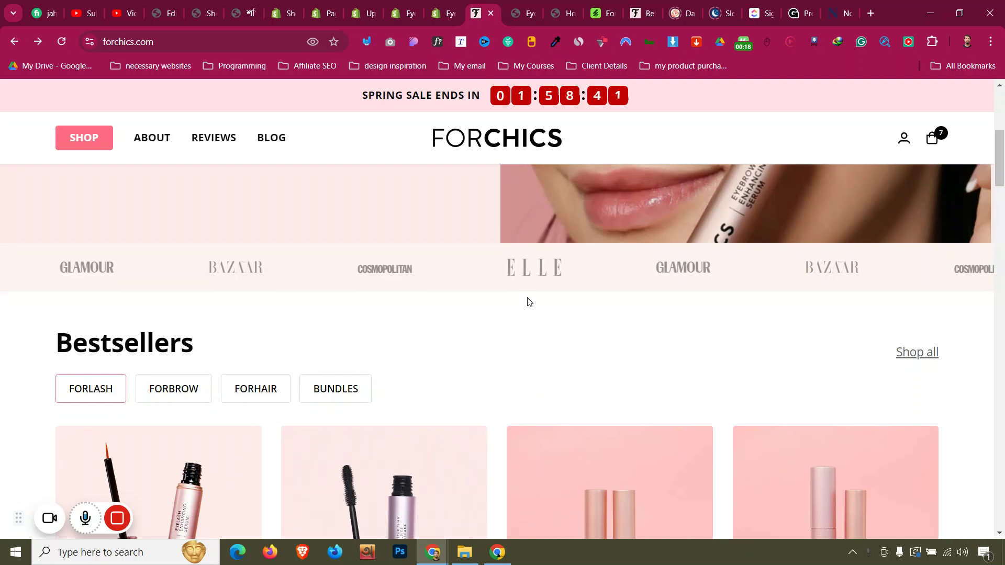
{"action": "scroll", "coordinate": [527, 302], "scroll_direction": "down", "scroll_amount": 10}
{"action": "scroll", "coordinate": [419, 309], "scroll_direction": "up", "scroll_amount": 2}
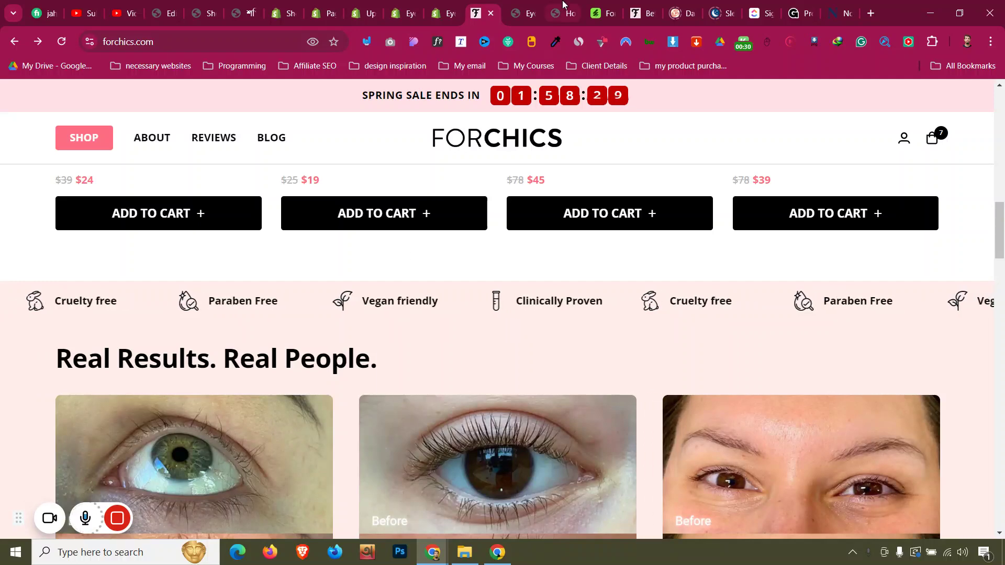
{"action": "left_click", "coordinate": [534, 8]}
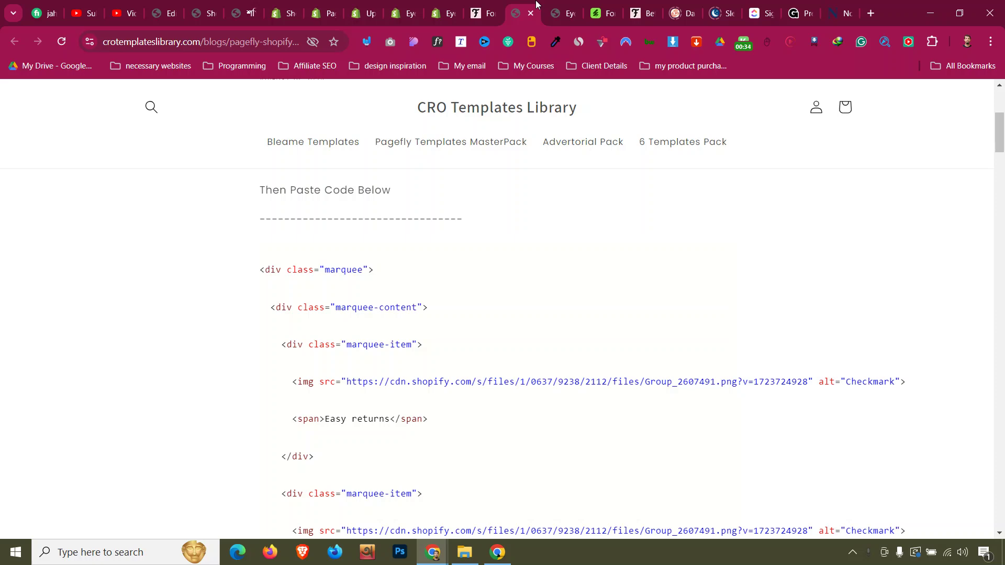
Scroll through the repeated marquee-item code, then return to the EyeChics page in PageFly.
{"action": "scroll", "coordinate": [316, 233], "scroll_direction": "down", "scroll_amount": 1}
{"action": "scroll", "coordinate": [316, 233], "scroll_direction": "up", "scroll_amount": 5}
{"action": "scroll", "coordinate": [316, 233], "scroll_direction": "down", "scroll_amount": 8}
{"action": "scroll", "coordinate": [316, 234], "scroll_direction": "down", "scroll_amount": 20}
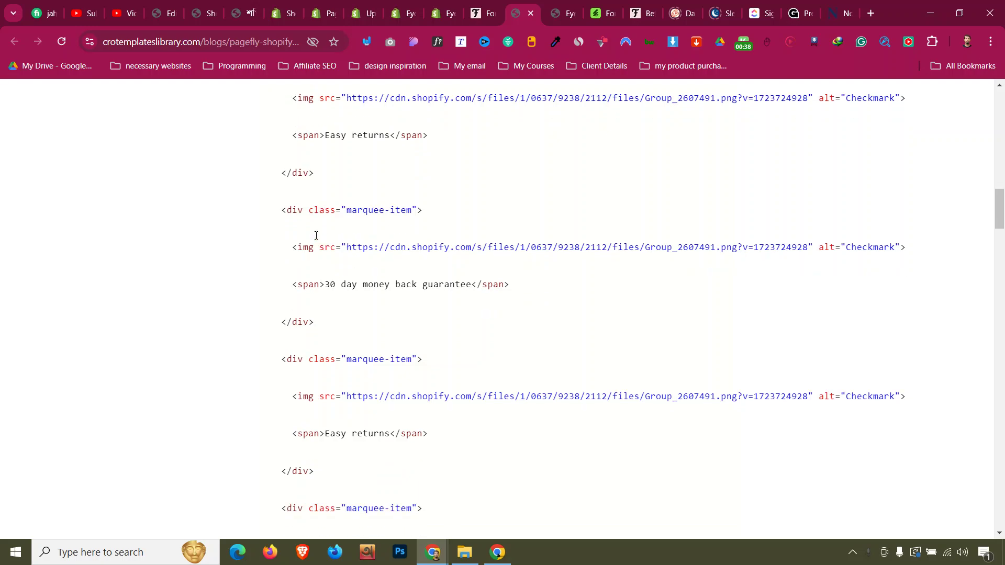
{"action": "scroll", "coordinate": [316, 235], "scroll_direction": "up", "scroll_amount": 12}
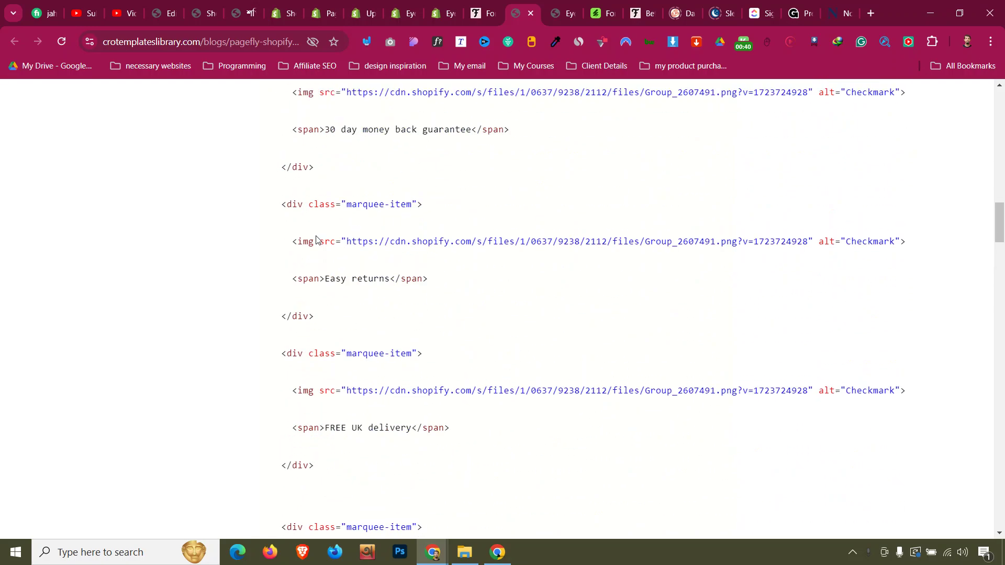
{"action": "left_click", "coordinate": [432, 4]}
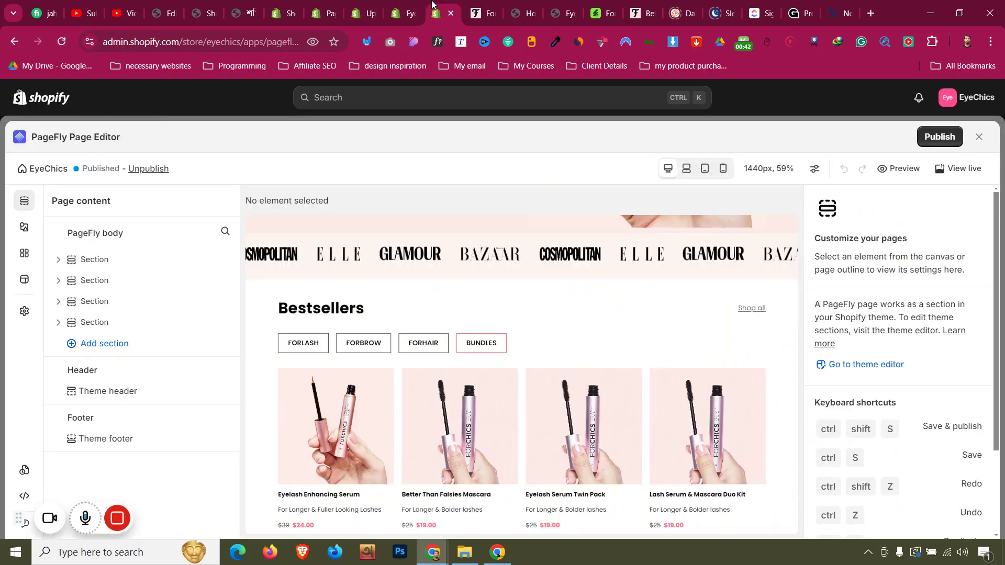
Add a 1/1 layout section below Bestsellers and set its fixed width to No.
{"action": "left_click", "coordinate": [25, 227]}
{"action": "left_click", "coordinate": [264, 211]}
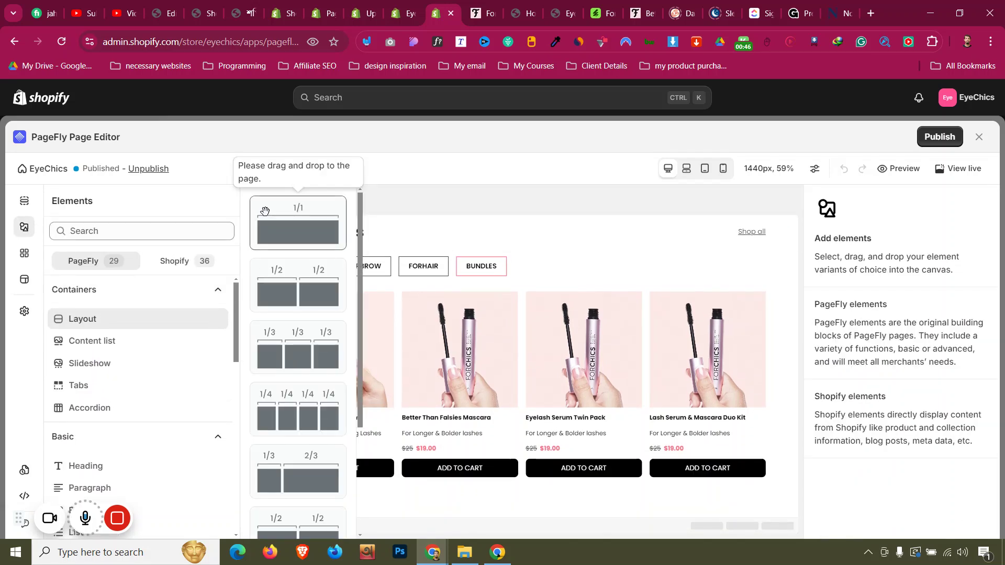
{"action": "left_click_drag", "start_coordinate": [299, 208], "coordinate": [442, 516]}
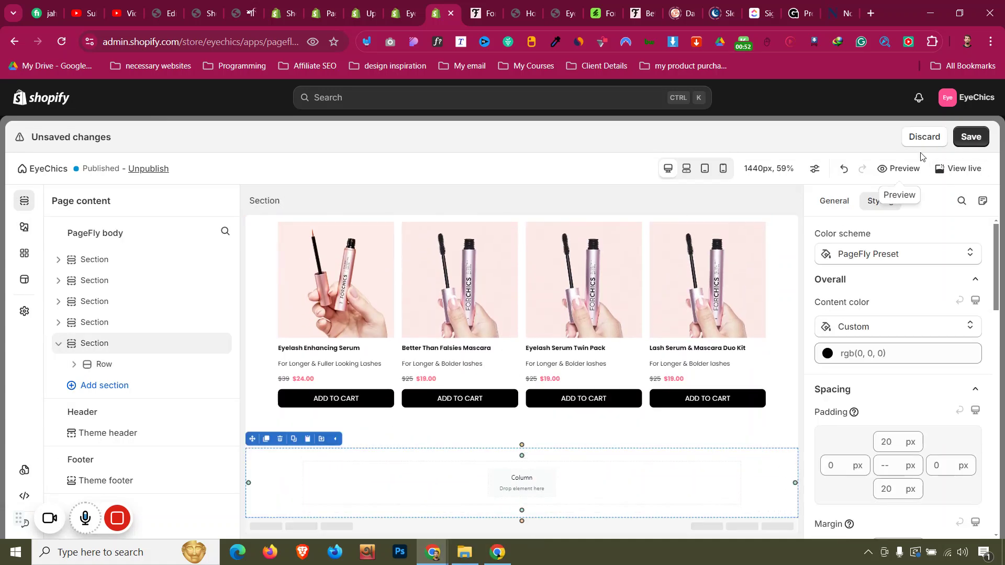
{"action": "left_click", "coordinate": [842, 207]}
{"action": "scroll", "coordinate": [880, 309], "scroll_direction": "down", "scroll_amount": 2}
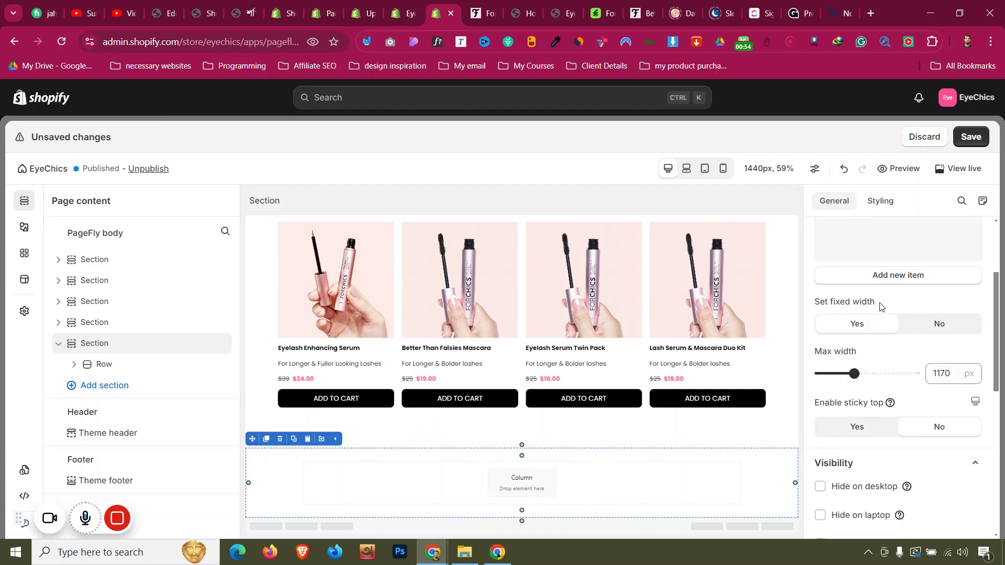
{"action": "left_click", "coordinate": [926, 326]}
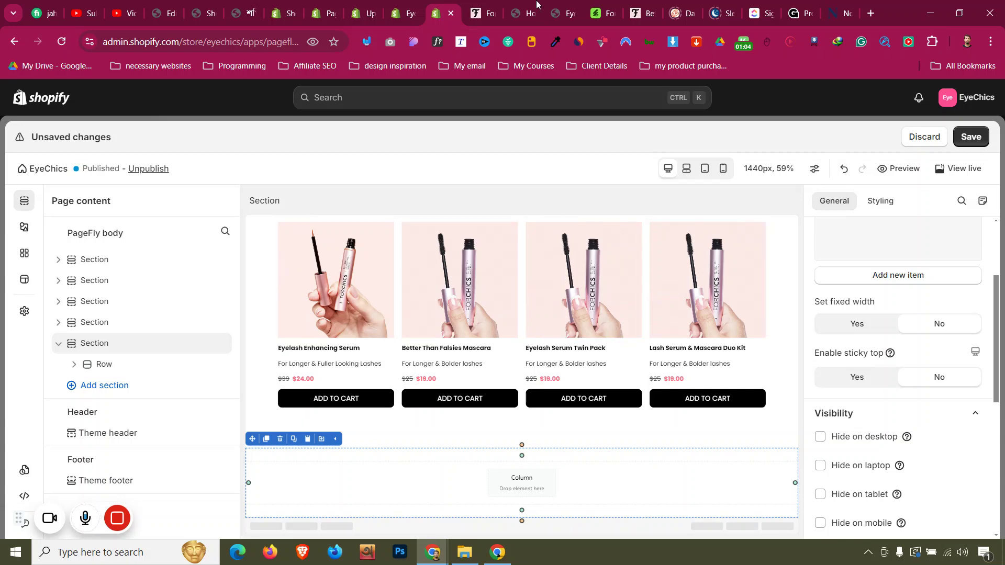
{"action": "left_click", "coordinate": [482, 13]}
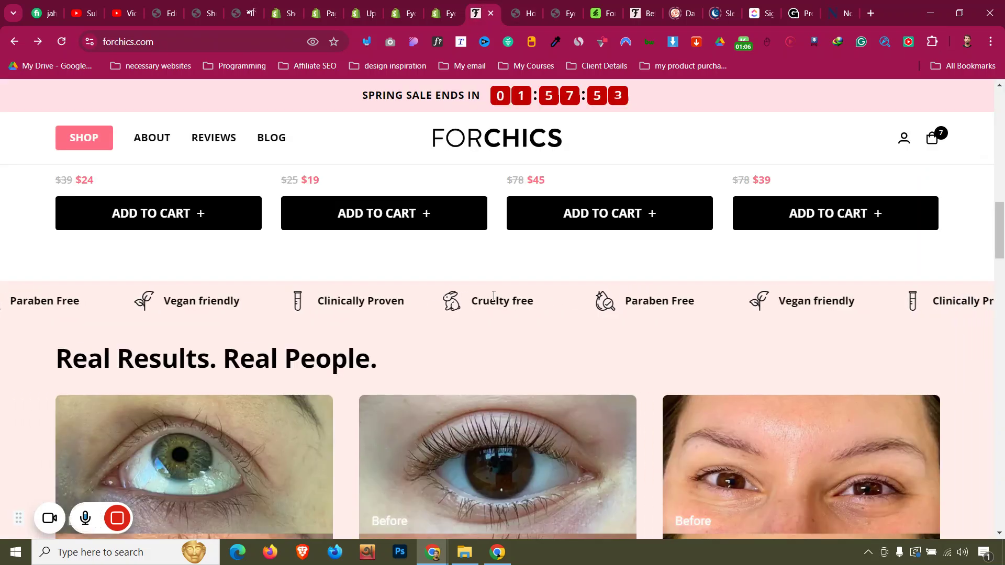
Select and copy the whole marquee HTML block from the CRO Templates Library post.
{"action": "scroll", "coordinate": [529, 272], "scroll_direction": "down", "scroll_amount": 3}
{"action": "scroll", "coordinate": [535, 264], "scroll_direction": "up", "scroll_amount": 3}
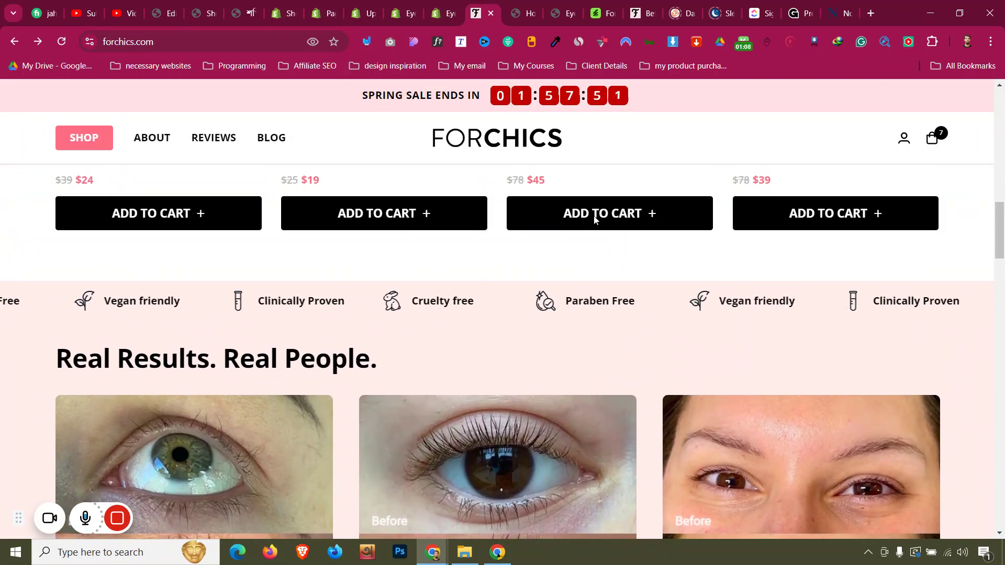
{"action": "scroll", "coordinate": [542, 250], "scroll_direction": "down", "scroll_amount": 2}
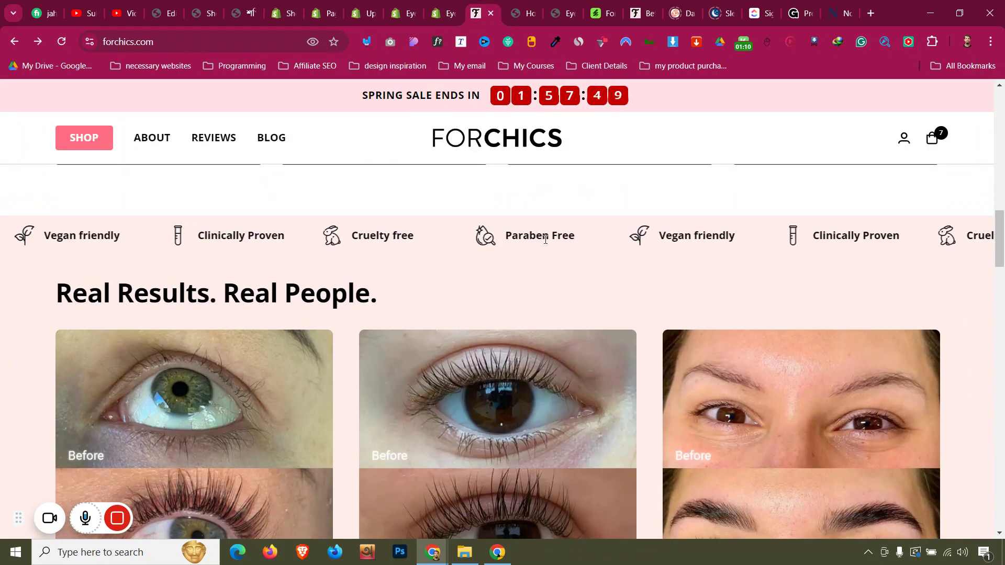
{"action": "key", "text": "ctrl+Tab"}
{"action": "scroll", "coordinate": [387, 200], "scroll_direction": "up", "scroll_amount": 5}
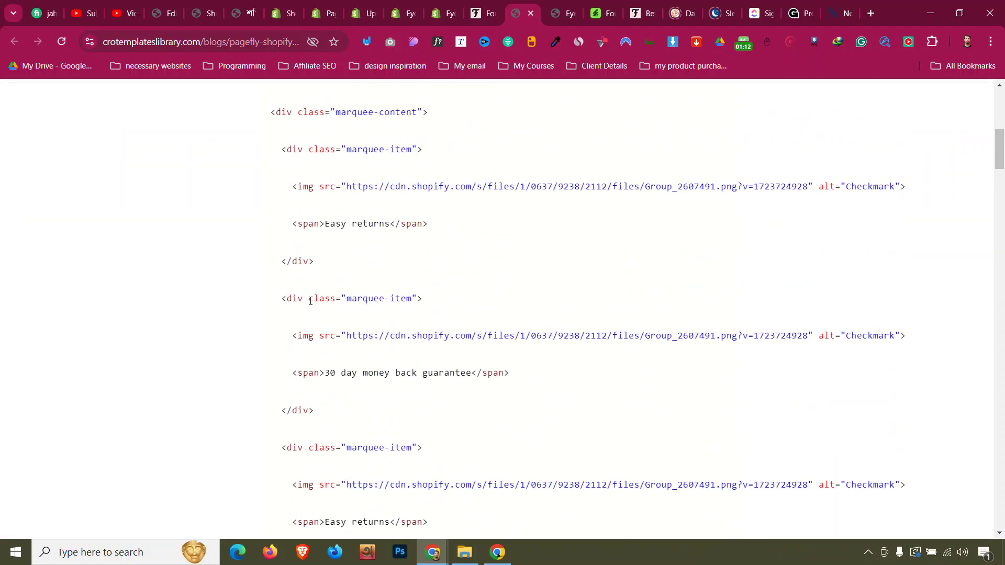
{"action": "left_click_drag", "start_coordinate": [262, 269], "coordinate": [359, 220]}
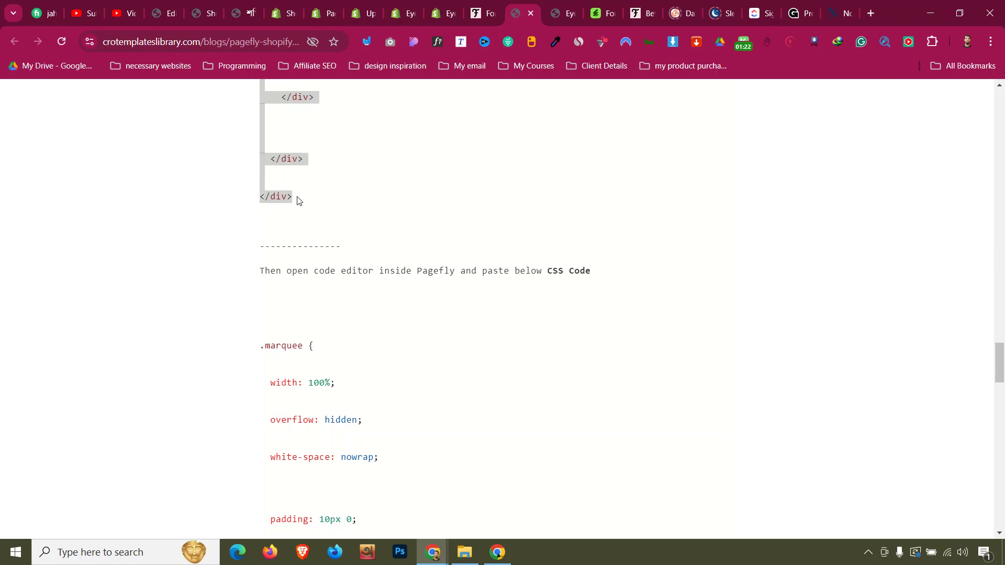
{"action": "left_click", "coordinate": [335, 175]}
{"action": "left_click", "coordinate": [439, 13]}
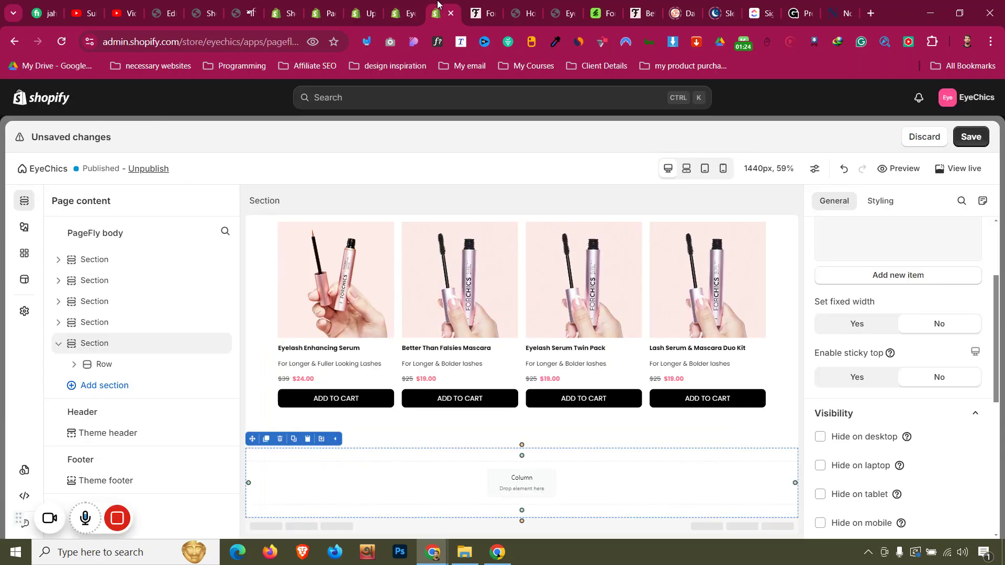
Place an HTML/Liquid element in the empty column and paste the marquee code into it.
{"action": "left_click", "coordinate": [24, 237]}
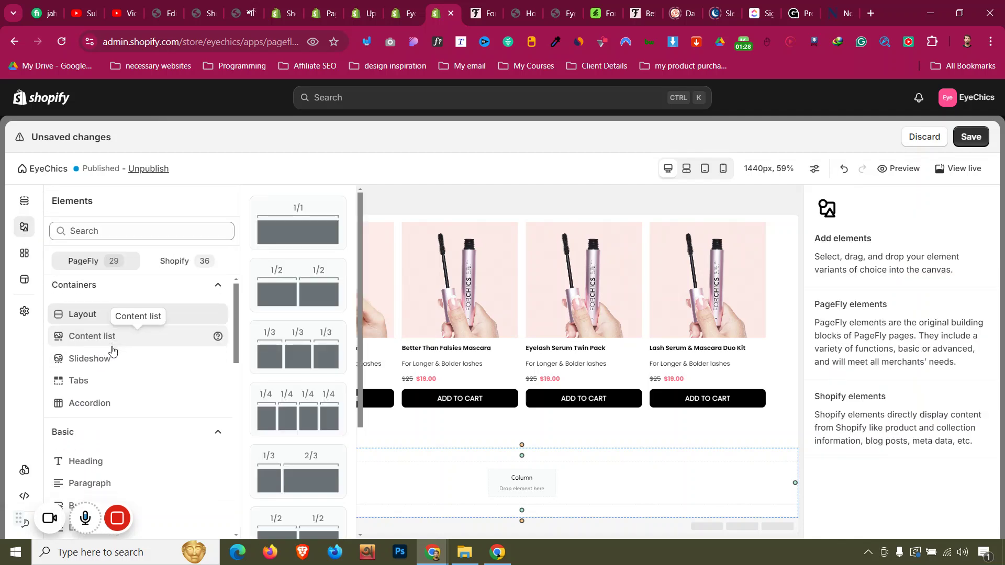
{"action": "scroll", "coordinate": [112, 350], "scroll_direction": "down", "scroll_amount": 5}
{"action": "mouse_move", "coordinate": [108, 288]}
{"action": "left_click_drag", "start_coordinate": [282, 225], "coordinate": [480, 498]}
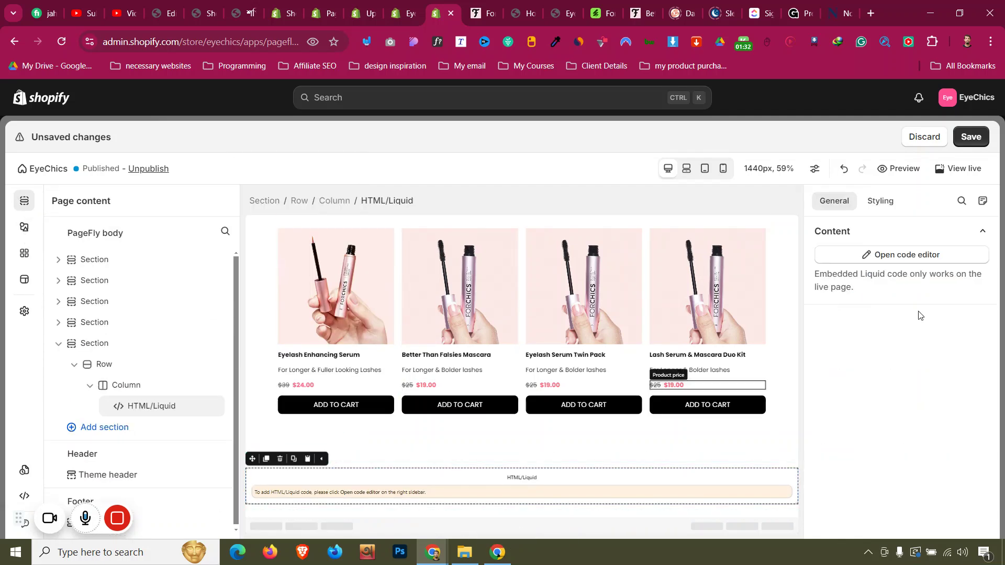
{"action": "left_click", "coordinate": [933, 267]}
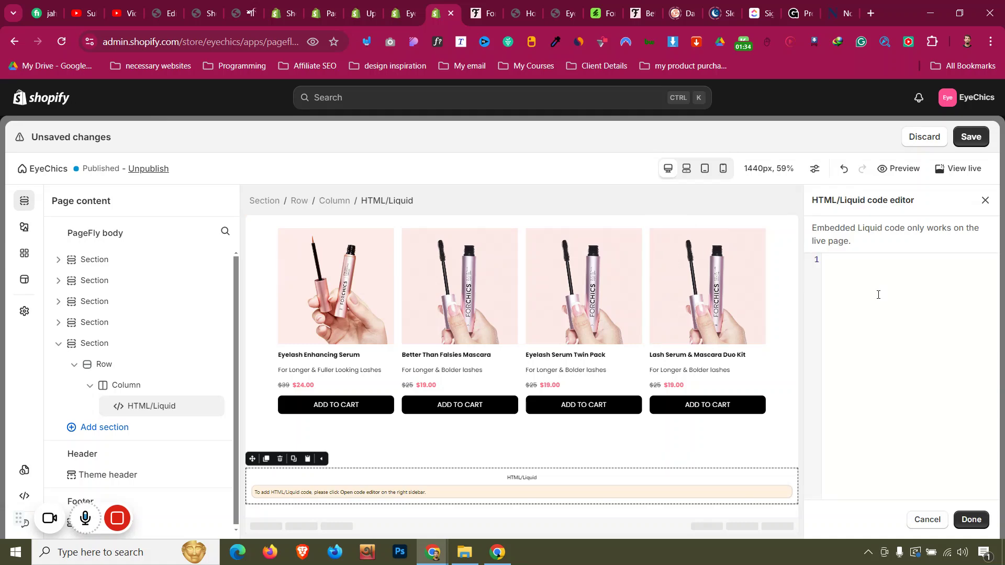
{"action": "left_click", "coordinate": [878, 295]}
{"action": "key", "text": "ctrl+v"}
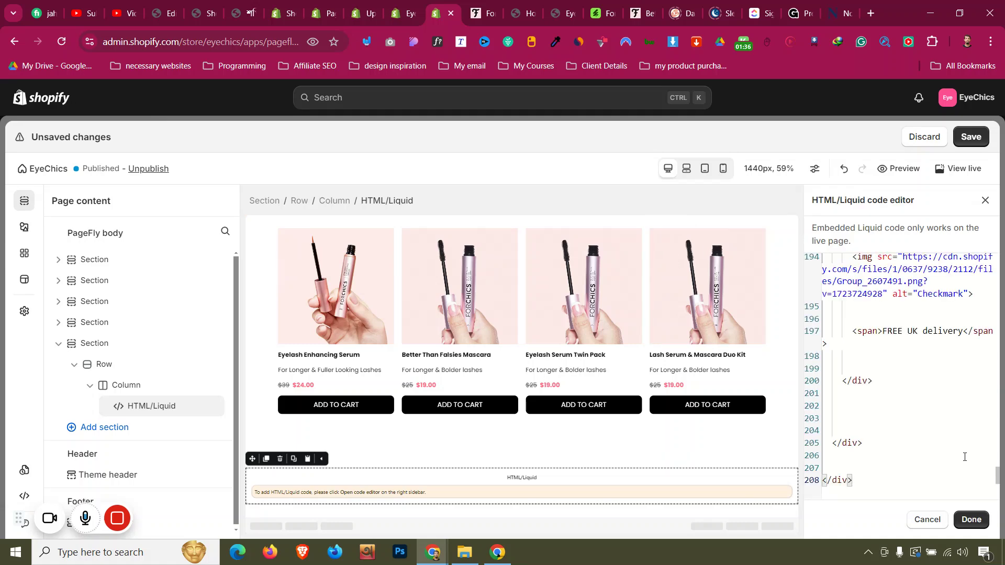
{"action": "left_click", "coordinate": [971, 519]}
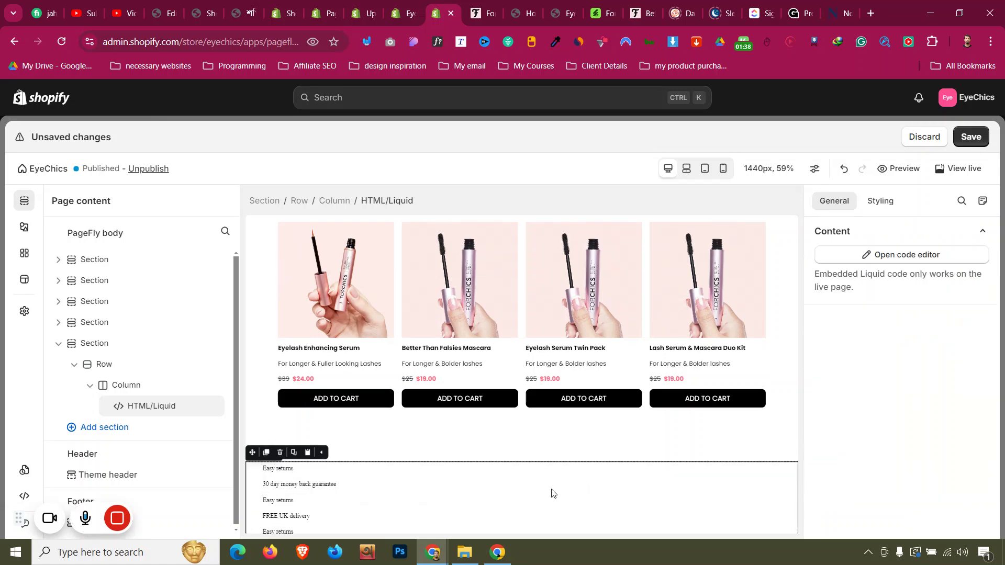
Reopen the marquee block's code and compare it with the press-logo carousel's code.
{"action": "scroll", "coordinate": [554, 494], "scroll_direction": "down", "scroll_amount": 1}
{"action": "scroll", "coordinate": [550, 484], "scroll_direction": "down", "scroll_amount": 2}
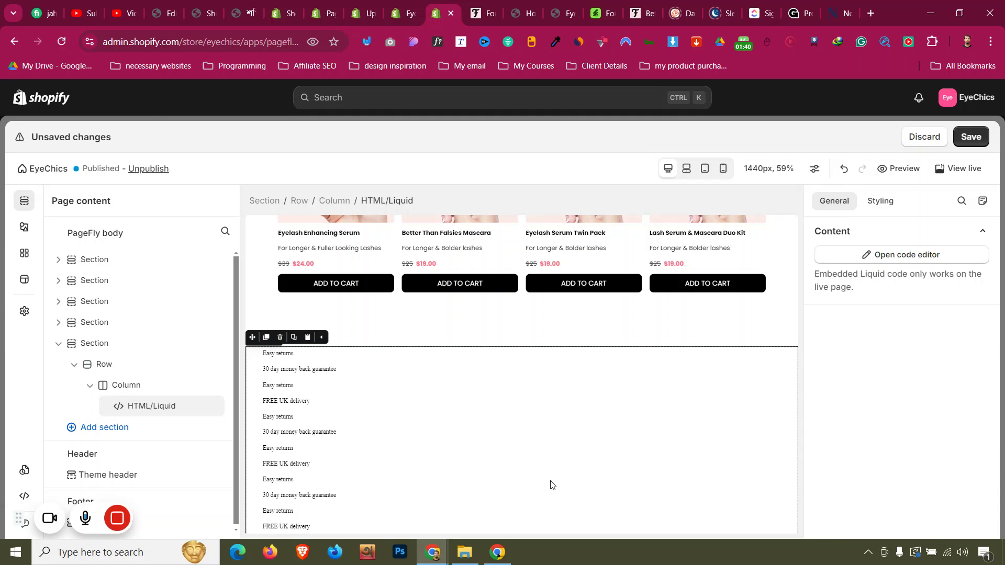
{"action": "left_click", "coordinate": [904, 255]}
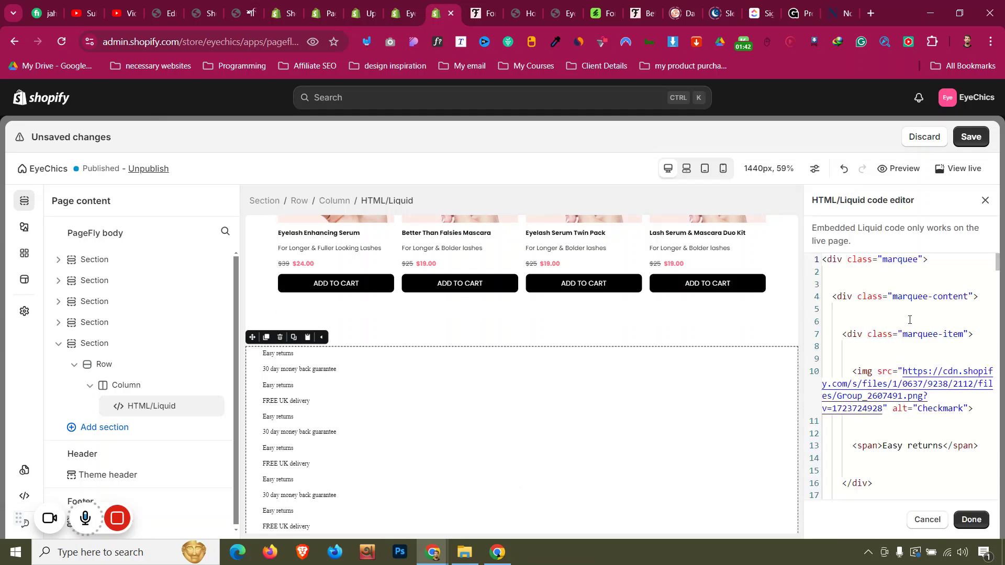
{"action": "scroll", "coordinate": [524, 367], "scroll_direction": "up", "scroll_amount": 8}
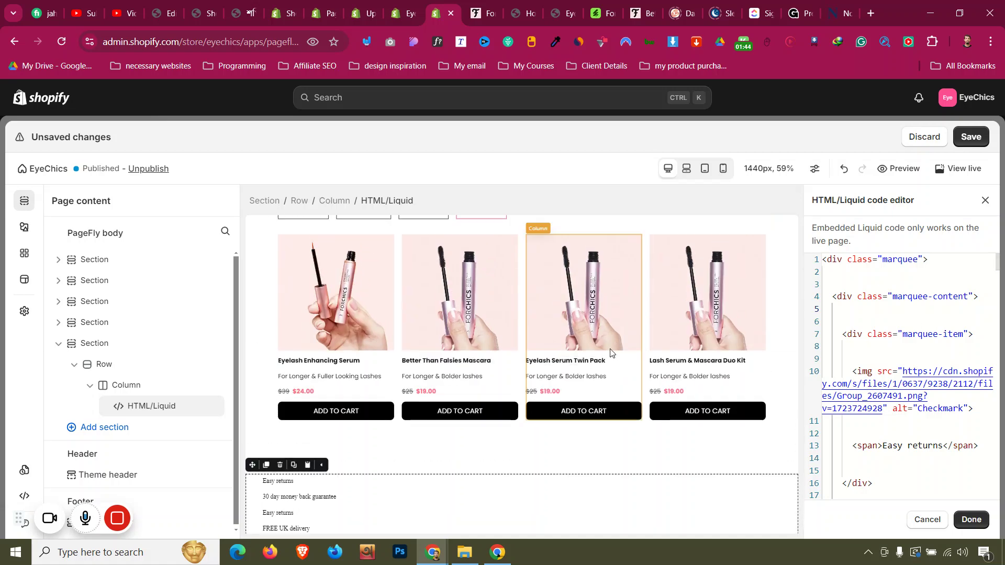
{"action": "left_click", "coordinate": [524, 299]}
{"action": "left_click", "coordinate": [893, 255]}
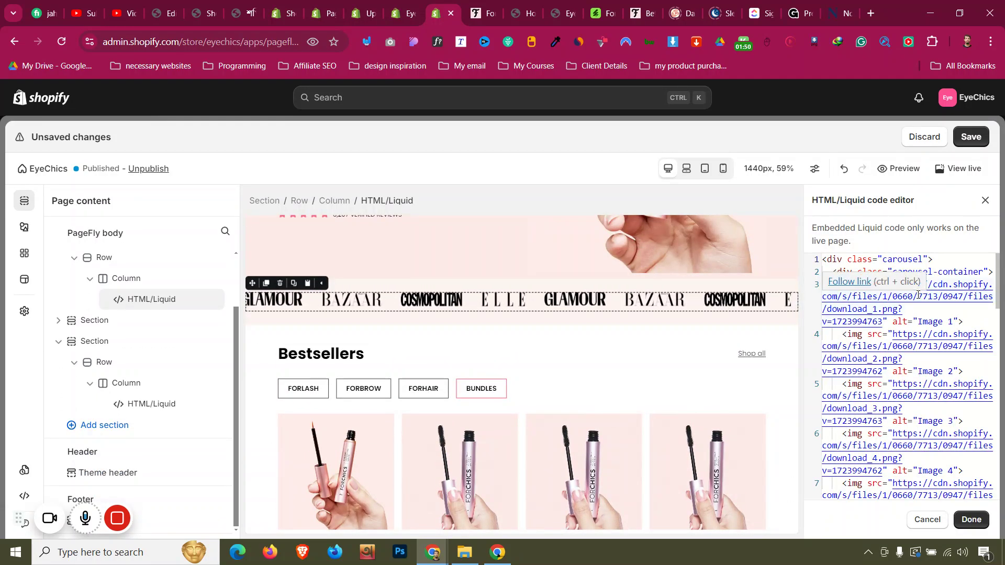
{"action": "scroll", "coordinate": [507, 411], "scroll_direction": "down", "scroll_amount": 6}
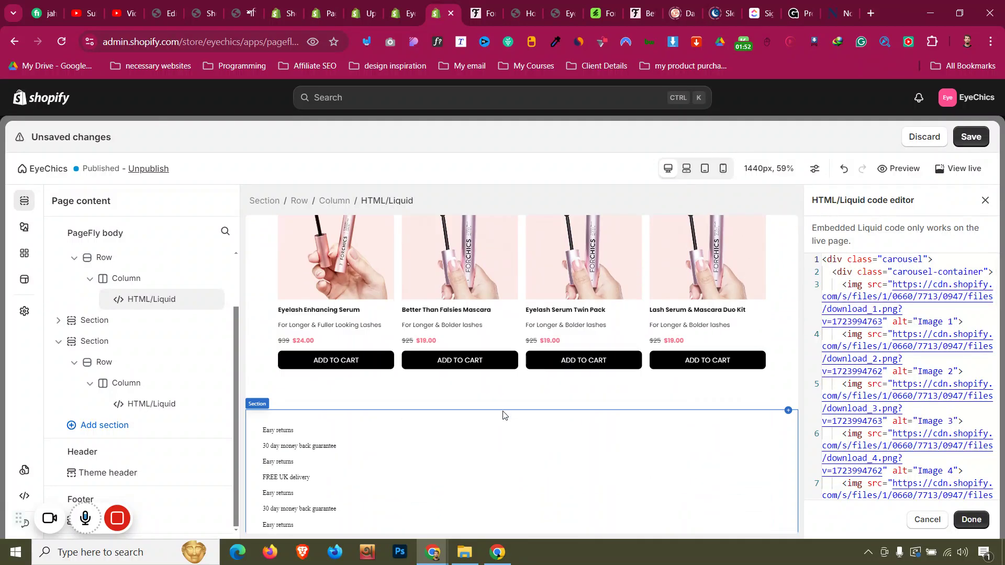
{"action": "left_click", "coordinate": [480, 4]}
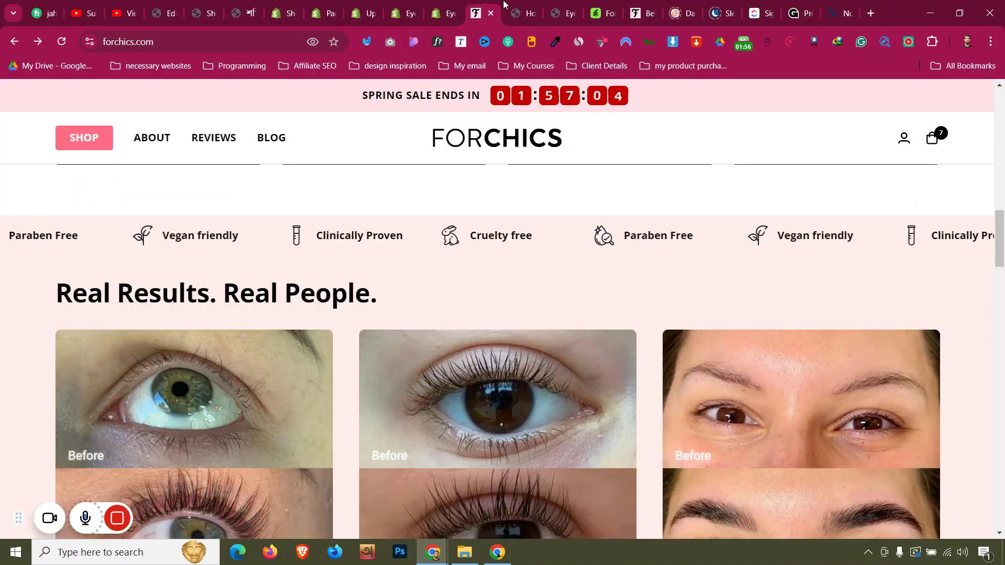
{"action": "left_click", "coordinate": [518, 13]}
{"action": "scroll", "coordinate": [337, 292], "scroll_direction": "down", "scroll_amount": 6}
{"action": "scroll", "coordinate": [338, 292], "scroll_direction": "up", "scroll_amount": 4}
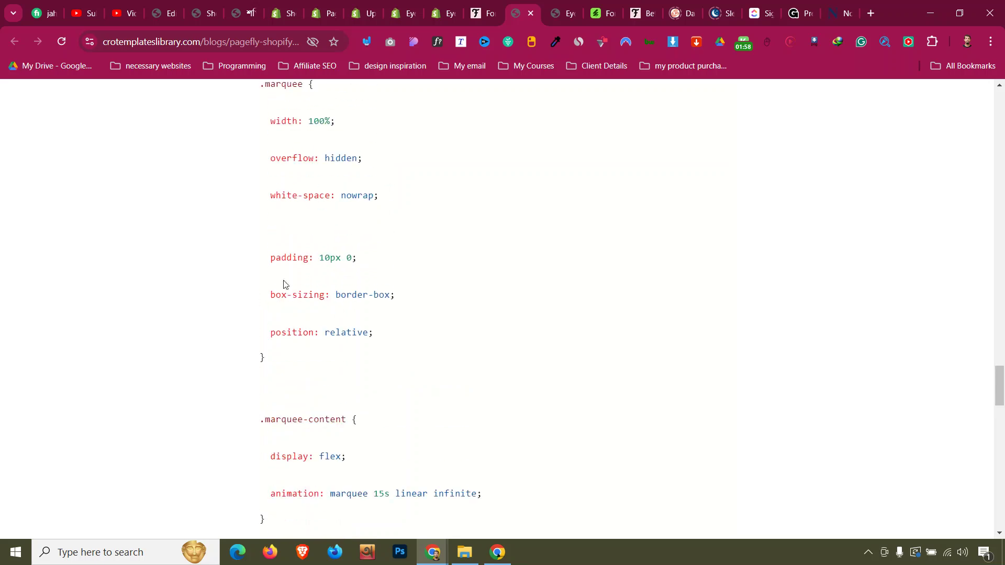
{"action": "left_click_drag", "start_coordinate": [266, 182], "coordinate": [322, 452]}
{"action": "left_click_drag", "start_coordinate": [316, 528], "coordinate": [321, 468]}
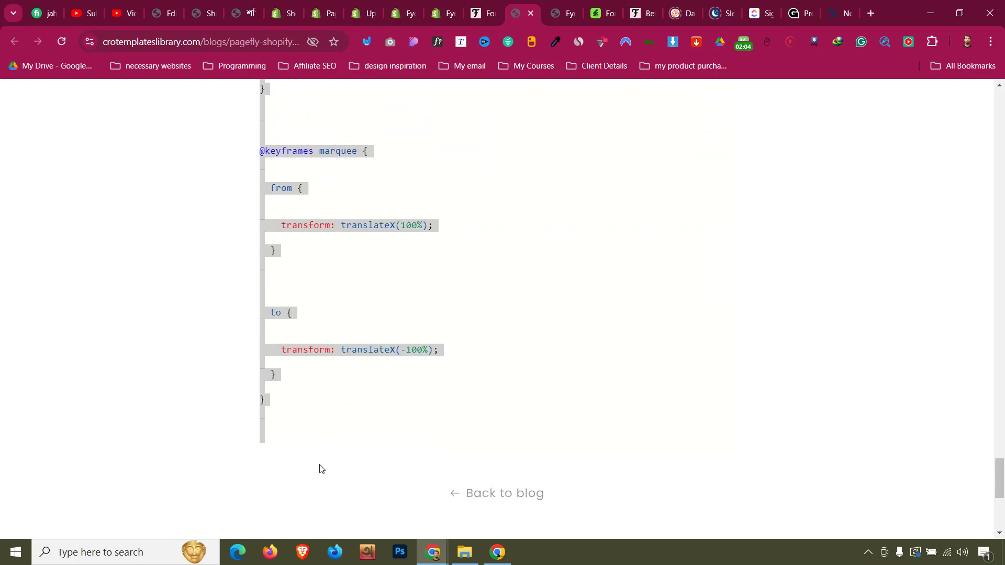
{"action": "right_click", "coordinate": [284, 315]}
{"action": "left_click", "coordinate": [363, 125]}
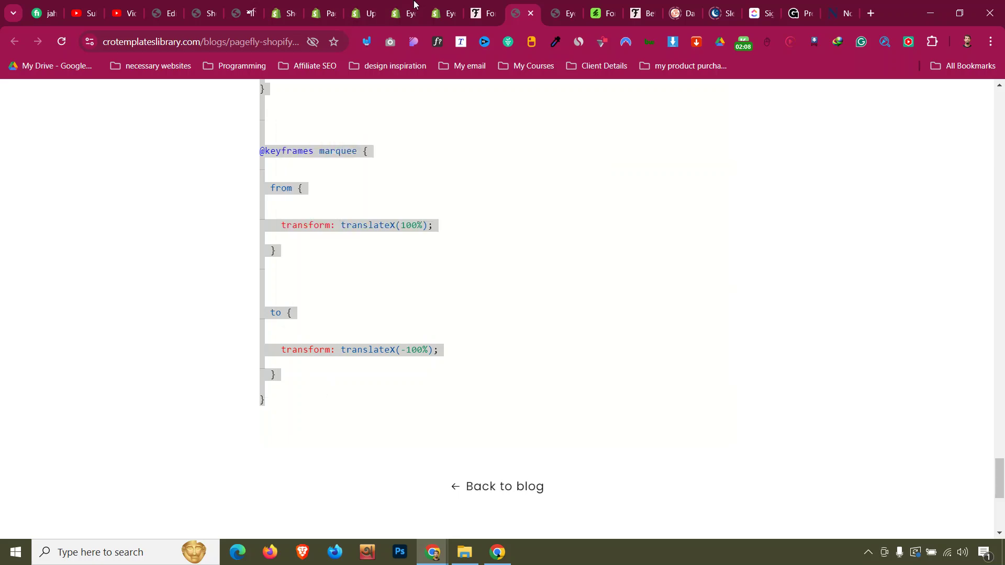
{"action": "left_click", "coordinate": [431, 4]}
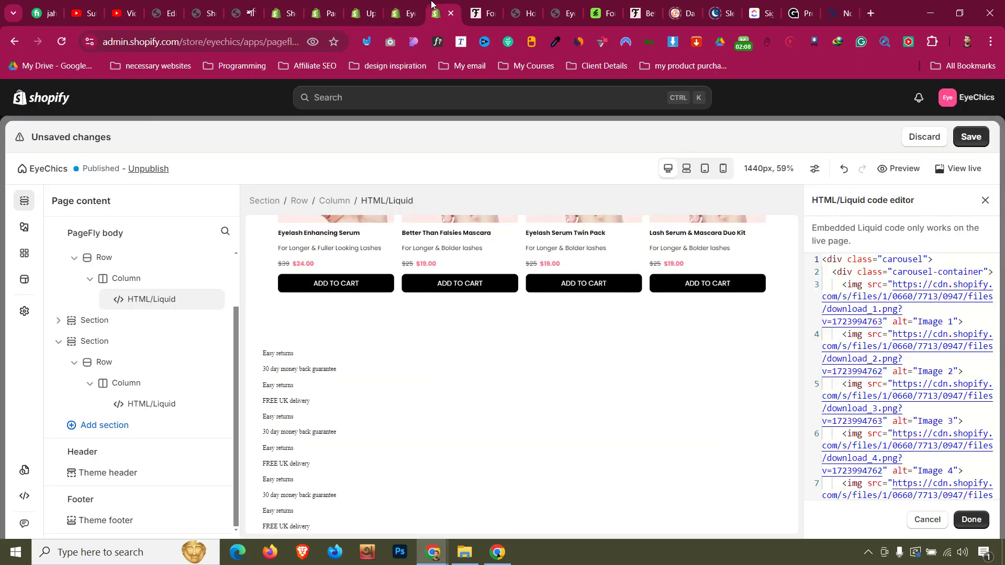
Paste the marquee CSS into the page's custom code and save the page.
{"action": "left_click", "coordinate": [25, 496]}
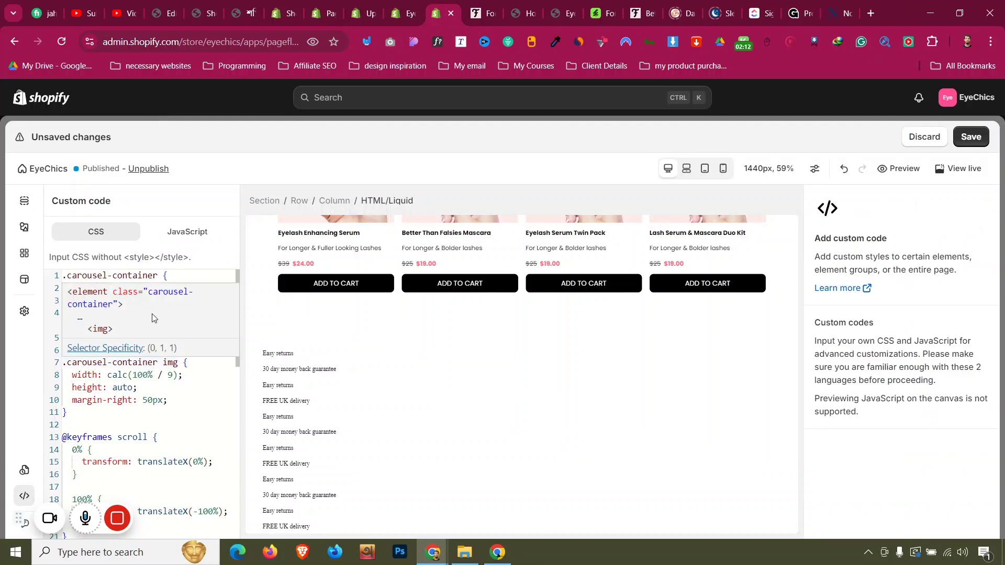
{"action": "scroll", "coordinate": [98, 409], "scroll_direction": "down", "scroll_amount": 2}
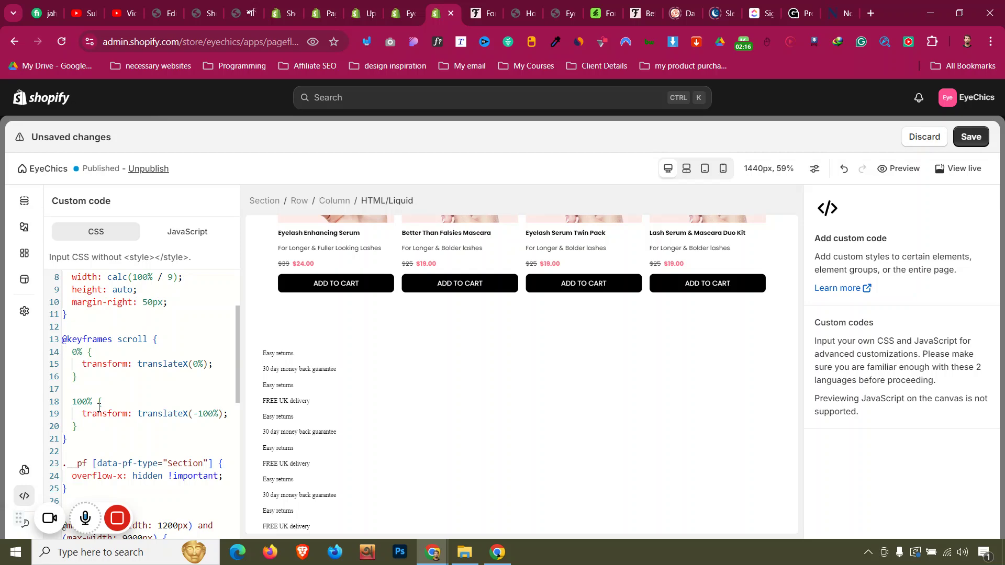
{"action": "scroll", "coordinate": [100, 407], "scroll_direction": "down", "scroll_amount": 5}
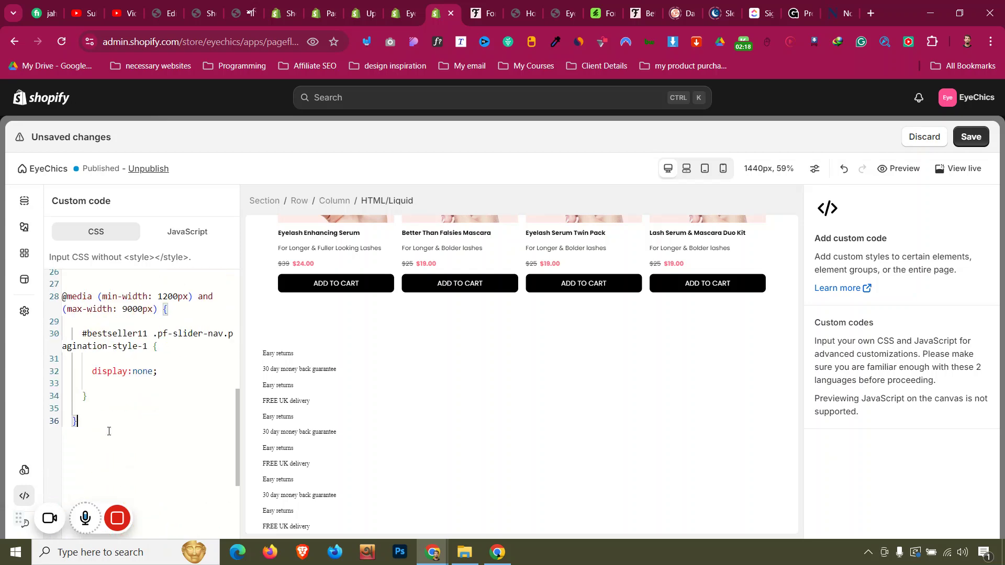
{"action": "scroll", "coordinate": [109, 431], "scroll_direction": "down", "scroll_amount": 20}
{"action": "scroll", "coordinate": [128, 429], "scroll_direction": "up", "scroll_amount": 4}
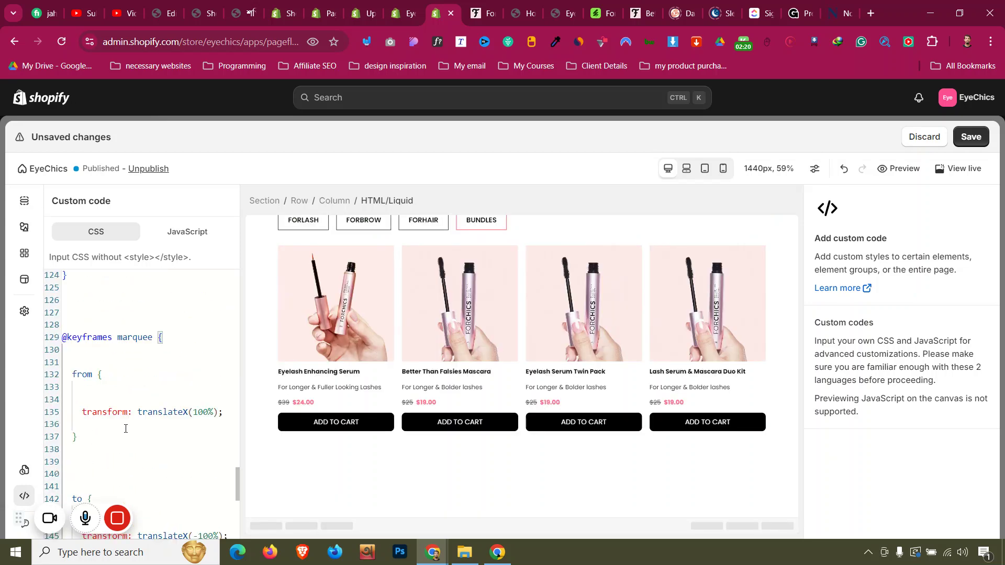
{"action": "scroll", "coordinate": [128, 429], "scroll_direction": "up", "scroll_amount": 5}
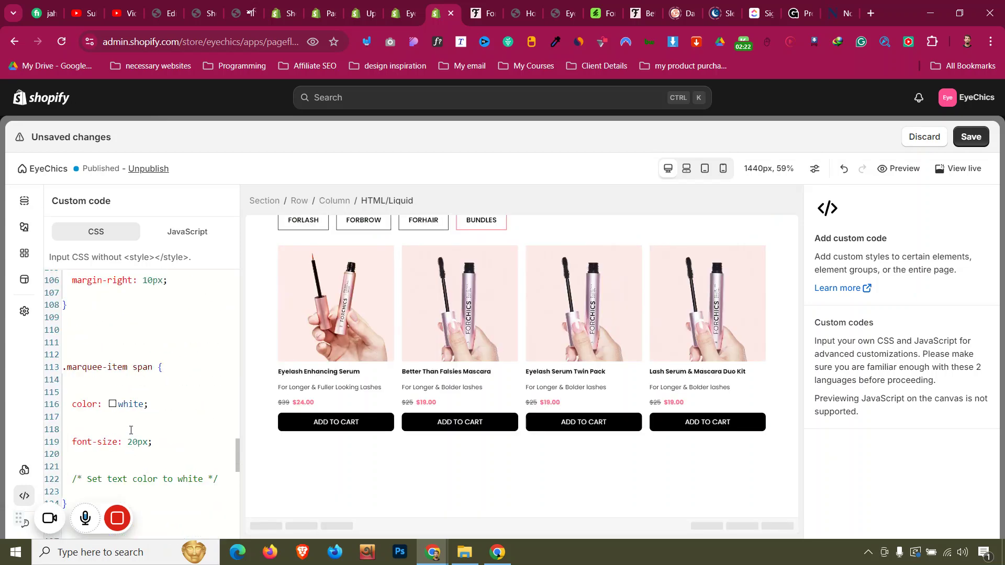
{"action": "scroll", "coordinate": [132, 430], "scroll_direction": "down", "scroll_amount": 5}
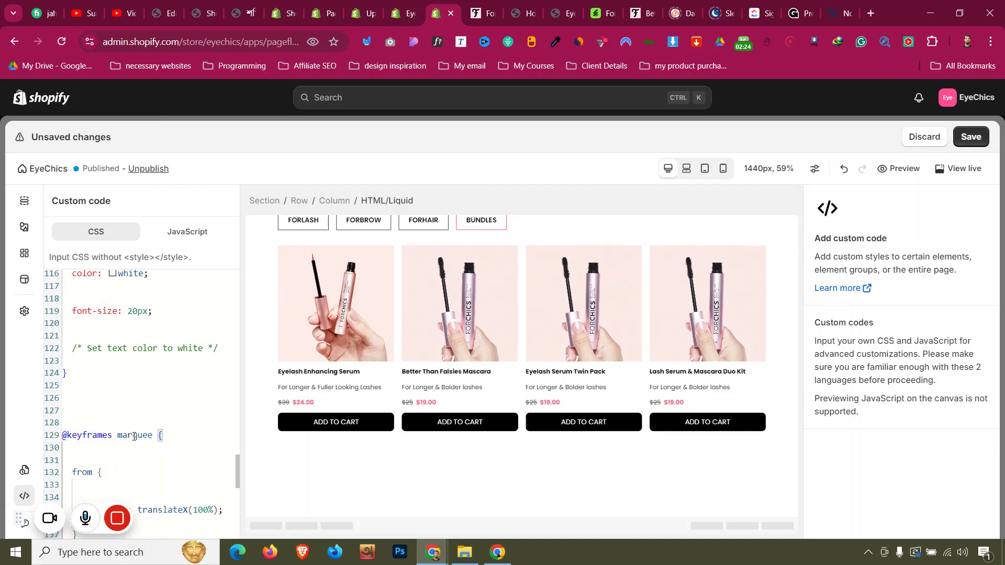
{"action": "scroll", "coordinate": [136, 437], "scroll_direction": "down", "scroll_amount": 4}
{"action": "scroll", "coordinate": [140, 442], "scroll_direction": "up", "scroll_amount": 4}
{"action": "scroll", "coordinate": [140, 442], "scroll_direction": "up", "scroll_amount": 8}
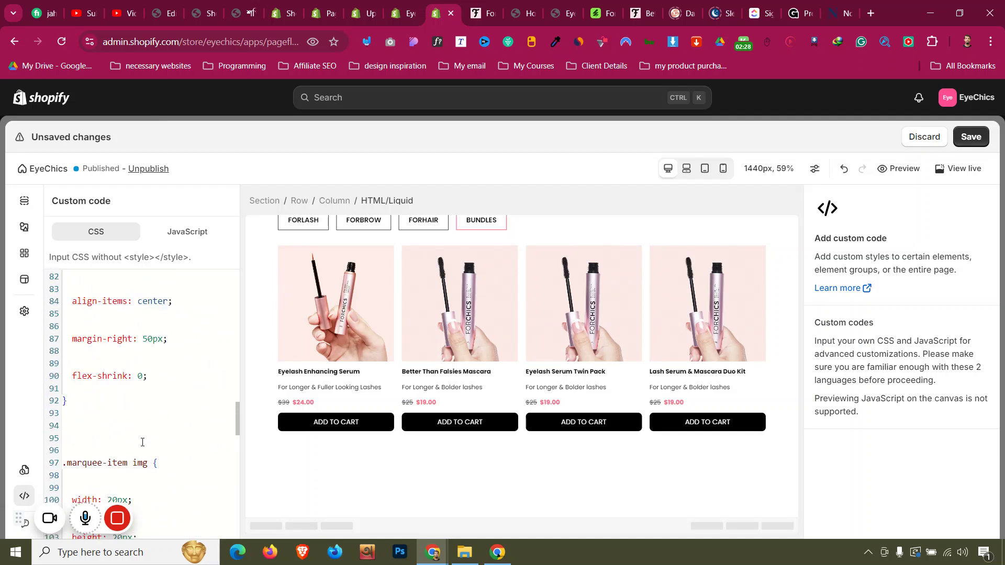
{"action": "scroll", "coordinate": [142, 442], "scroll_direction": "up", "scroll_amount": 4}
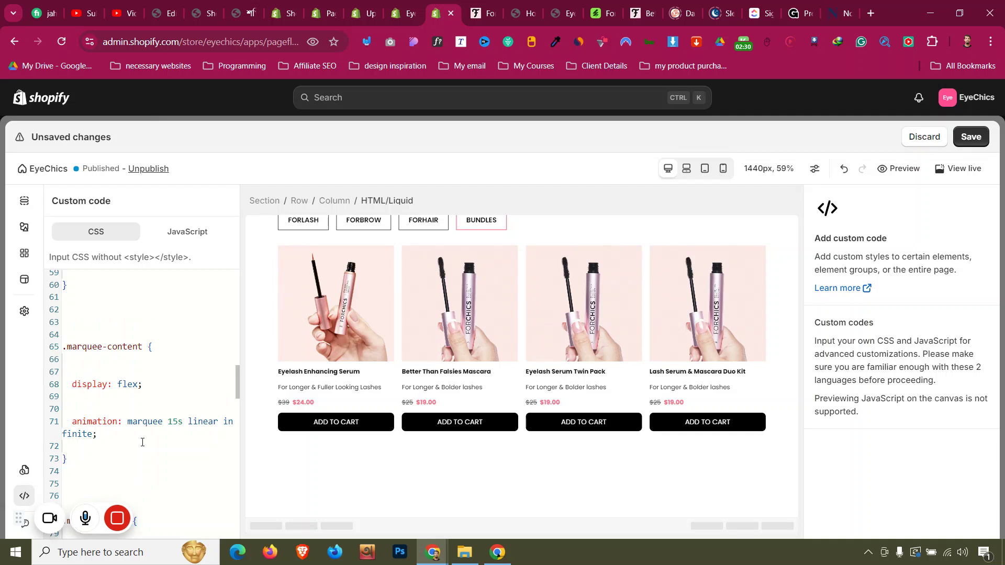
{"action": "scroll", "coordinate": [143, 442], "scroll_direction": "up", "scroll_amount": 5}
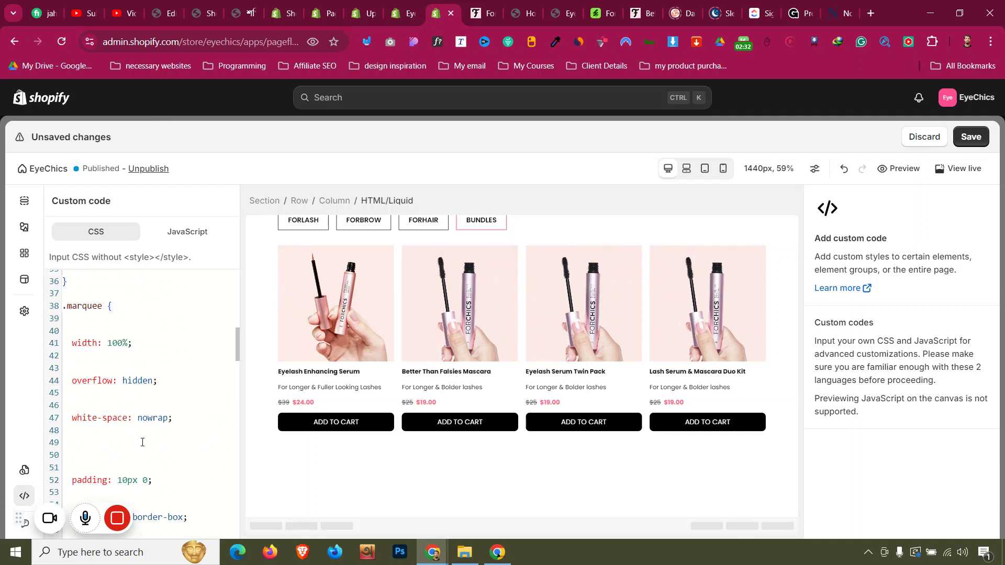
{"action": "scroll", "coordinate": [140, 440], "scroll_direction": "up", "scroll_amount": 2}
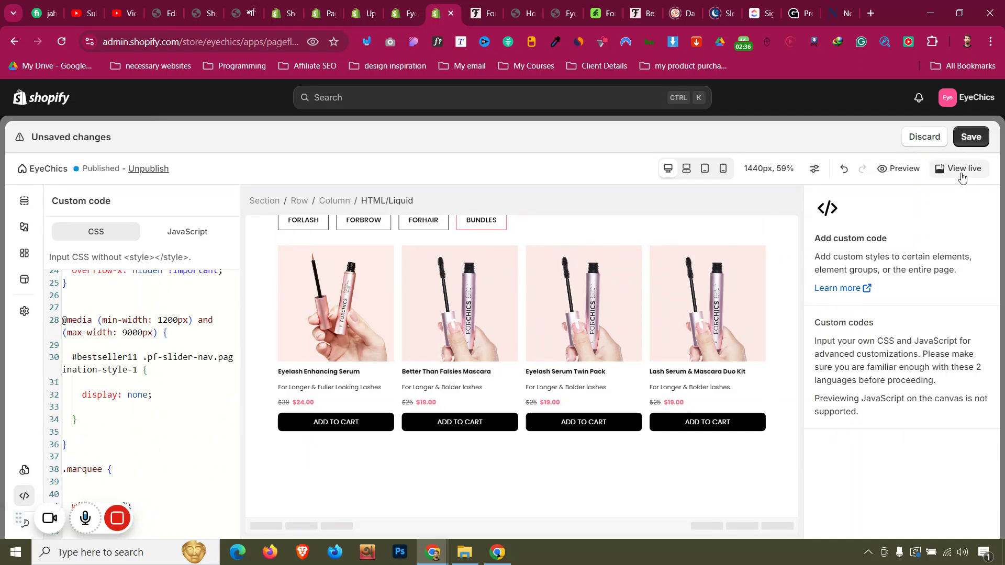
{"action": "left_click", "coordinate": [972, 138]}
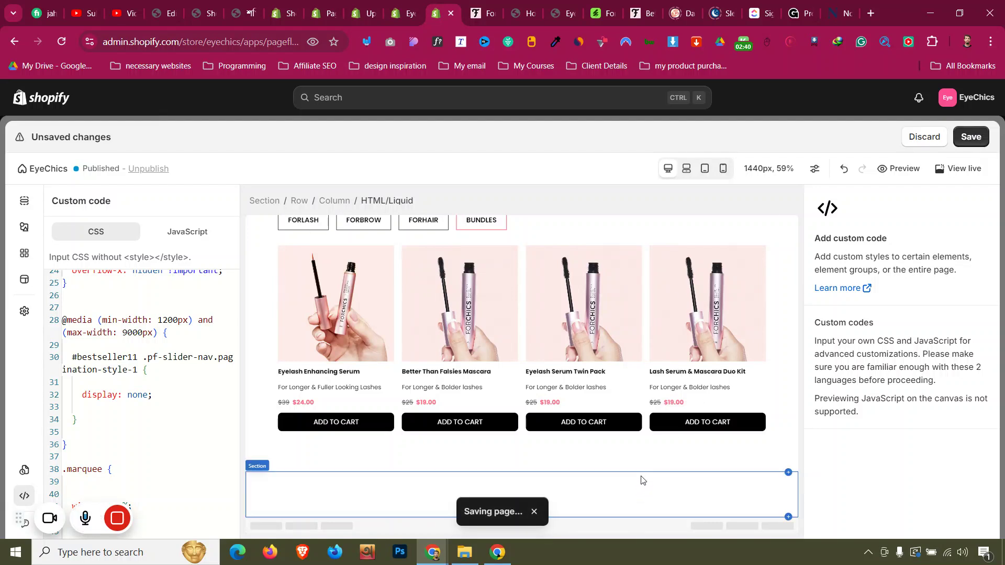
Compare with the reference site's scrolling badge strip, inspecting its Cruelty free text.
{"action": "scroll", "coordinate": [168, 427], "scroll_direction": "down", "scroll_amount": 5}
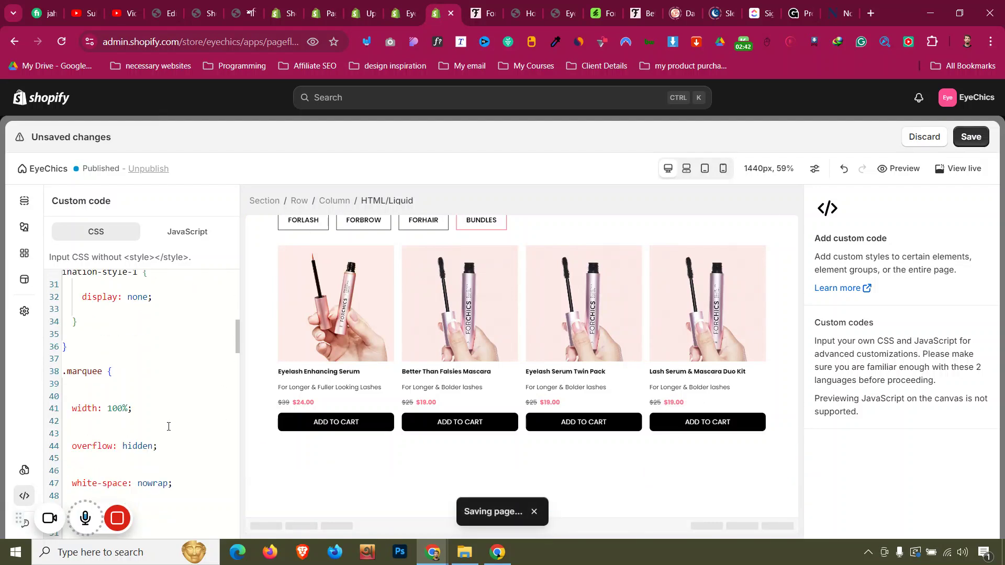
{"action": "scroll", "coordinate": [169, 427], "scroll_direction": "down", "scroll_amount": 8}
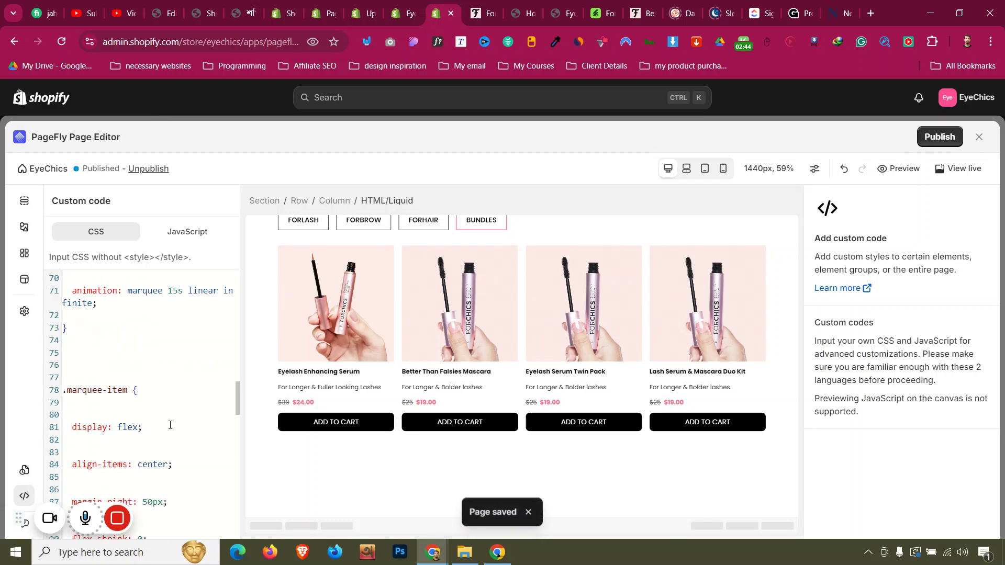
{"action": "left_click", "coordinate": [490, 5]}
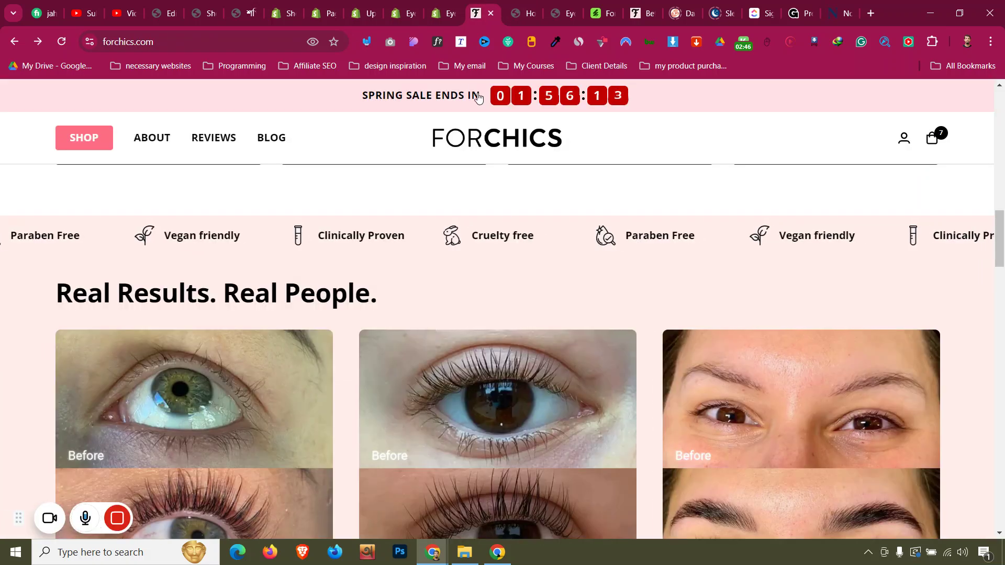
{"action": "triple_click", "coordinate": [477, 236]}
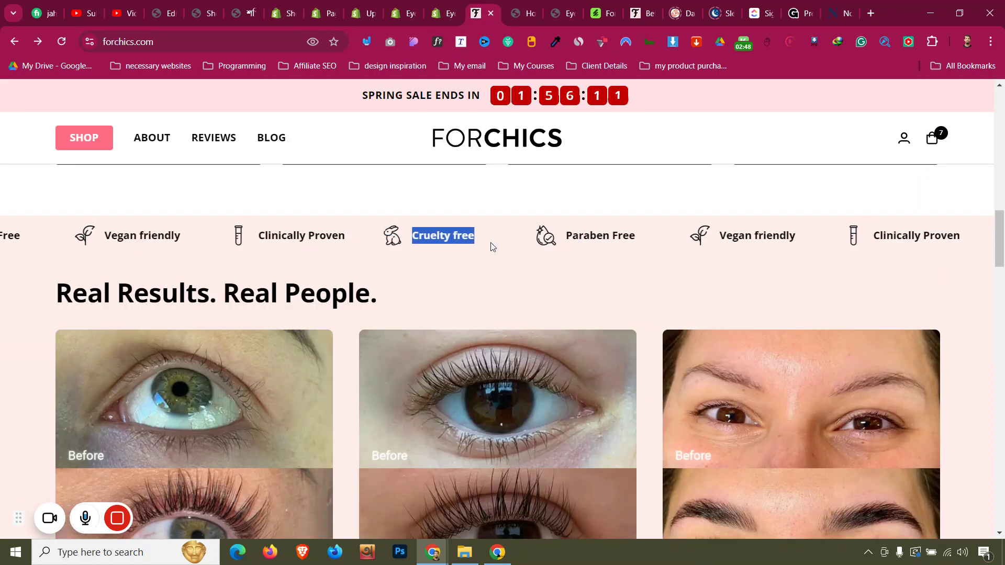
{"action": "left_click", "coordinate": [433, 4]}
Change the strip's text colour from white to #000 and save the page.
{"action": "scroll", "coordinate": [168, 366], "scroll_direction": "down", "scroll_amount": 7}
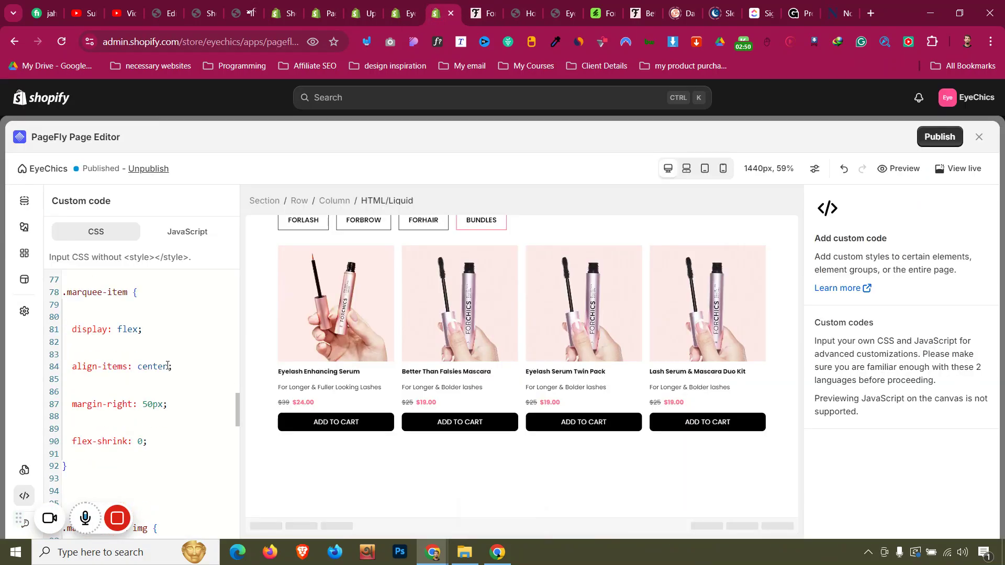
{"action": "scroll", "coordinate": [168, 366], "scroll_direction": "down", "scroll_amount": 3}
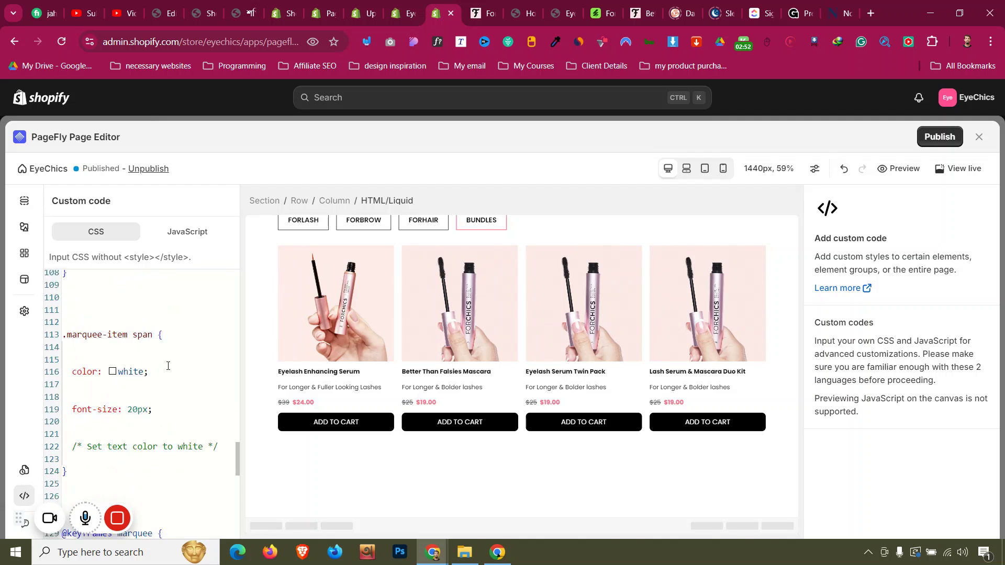
{"action": "double_click", "coordinate": [121, 372]}
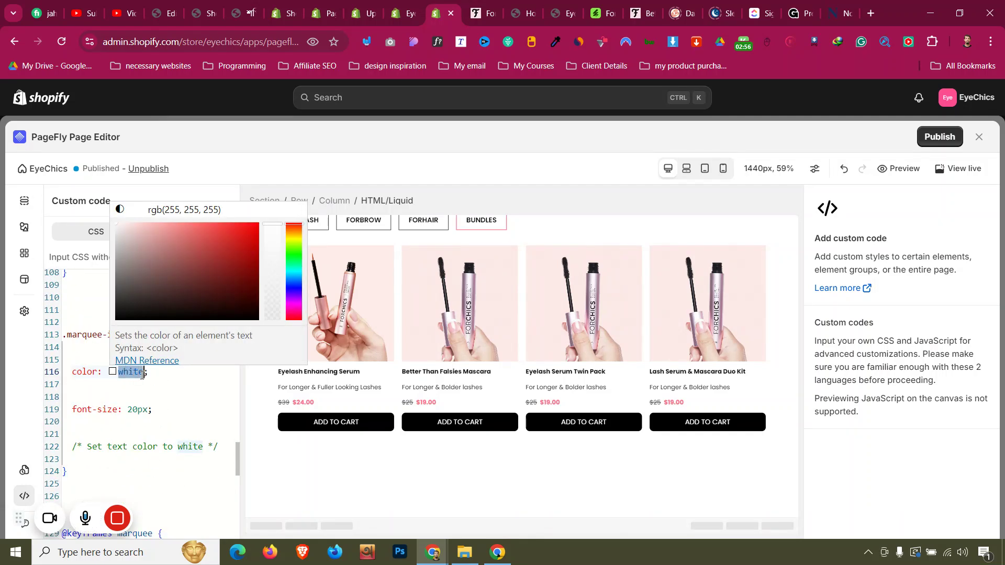
{"action": "type", "text": "#000"}
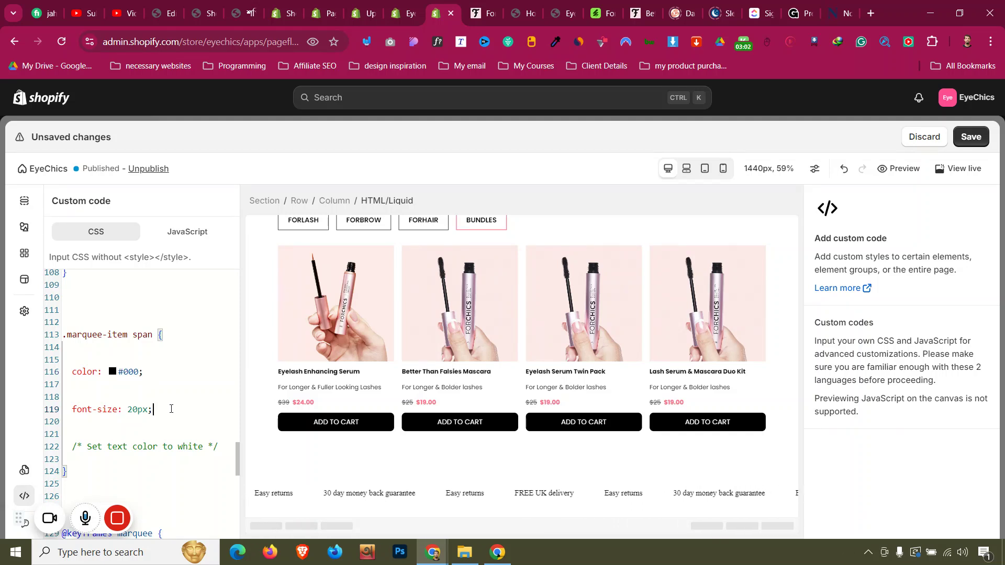
{"action": "key", "text": "ctrl+s"}
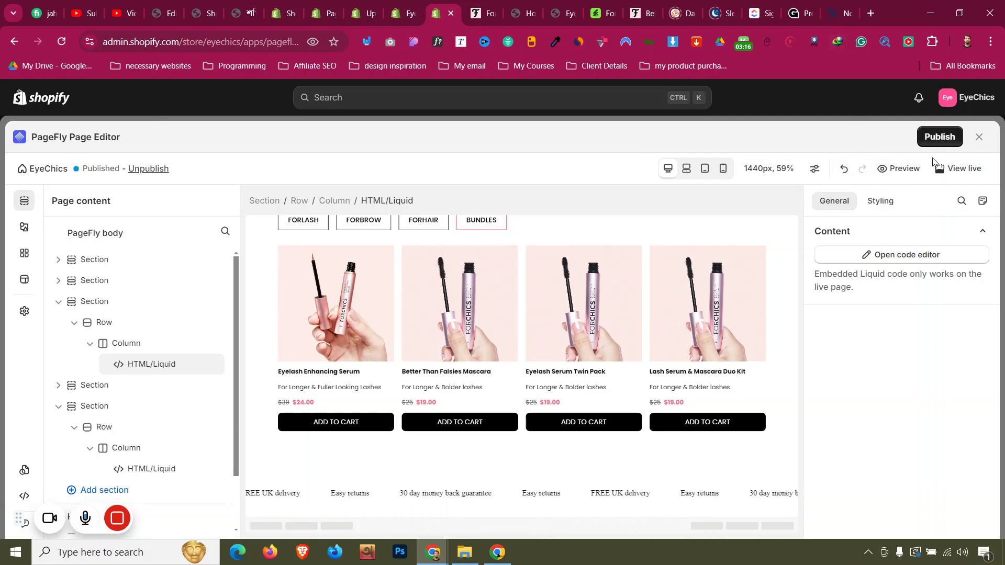
{"action": "left_click", "coordinate": [951, 172]}
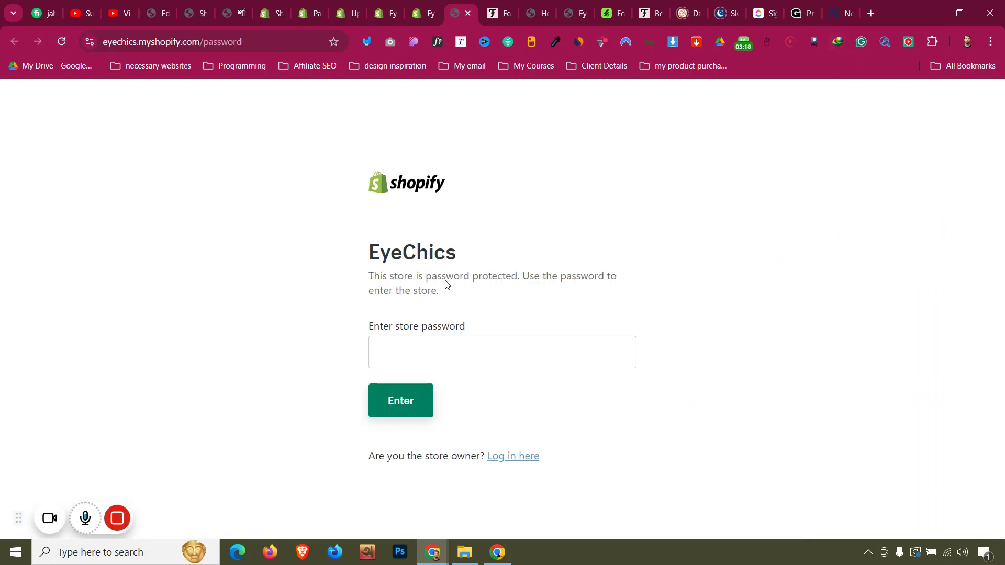
Enter the store password, dismiss the save-password prompt, and compare the strip with forchics.com.
{"action": "type", "text": "1"}
{"action": "left_click", "coordinate": [422, 411]}
{"action": "scroll", "coordinate": [463, 214], "scroll_direction": "down", "scroll_amount": 15}
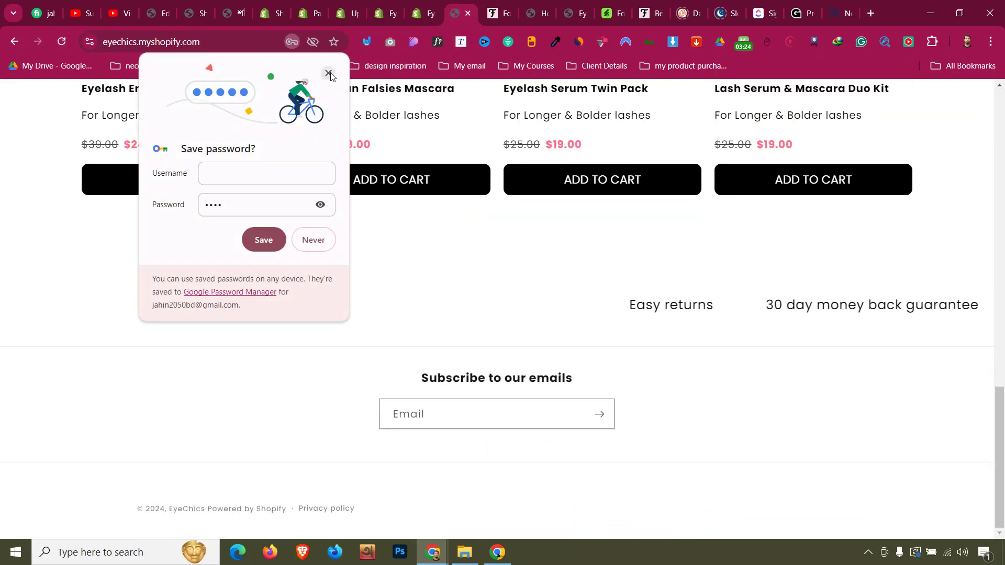
{"action": "left_click", "coordinate": [329, 74]}
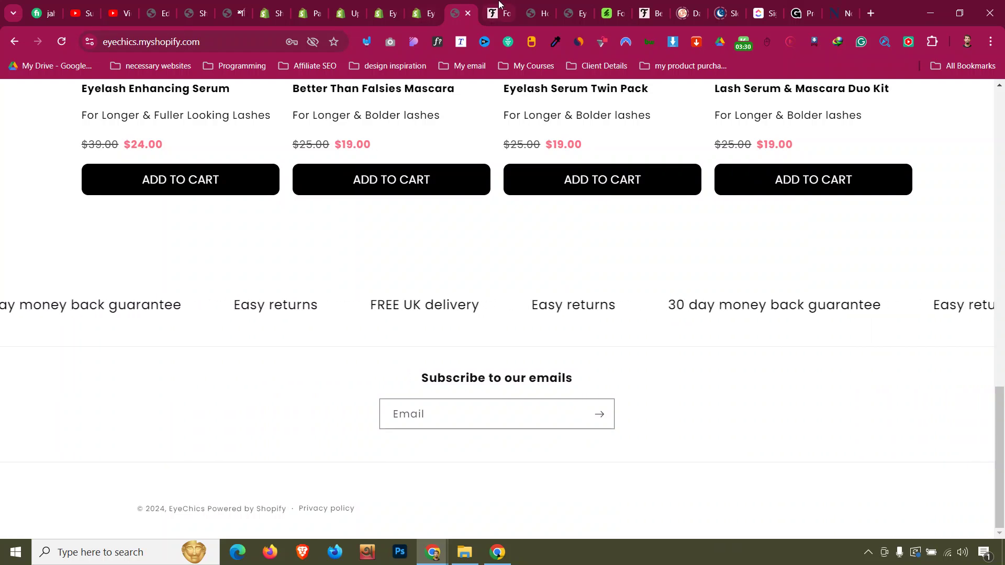
{"action": "key", "text": "ctrl+Tab"}
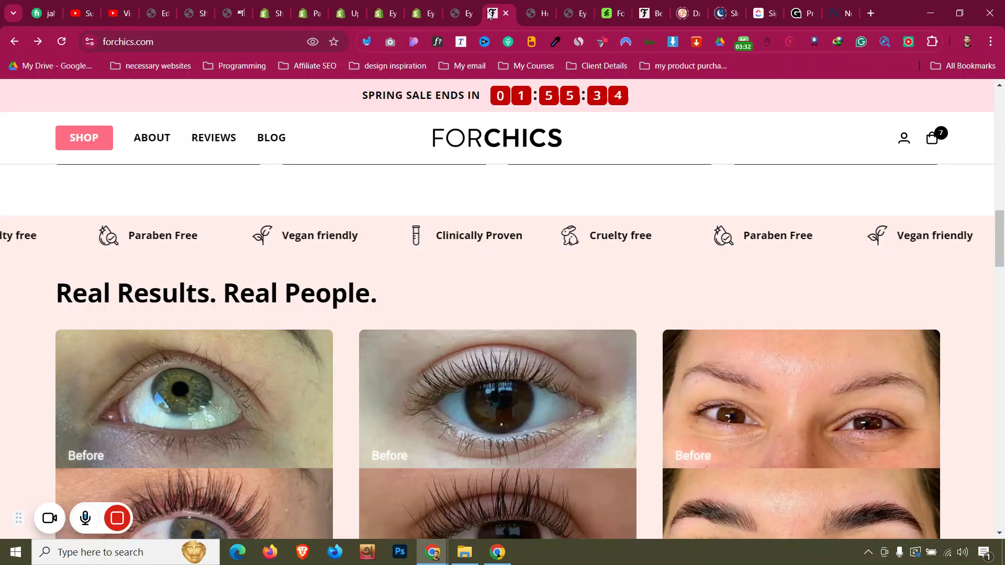
{"action": "left_click", "coordinate": [463, 5]}
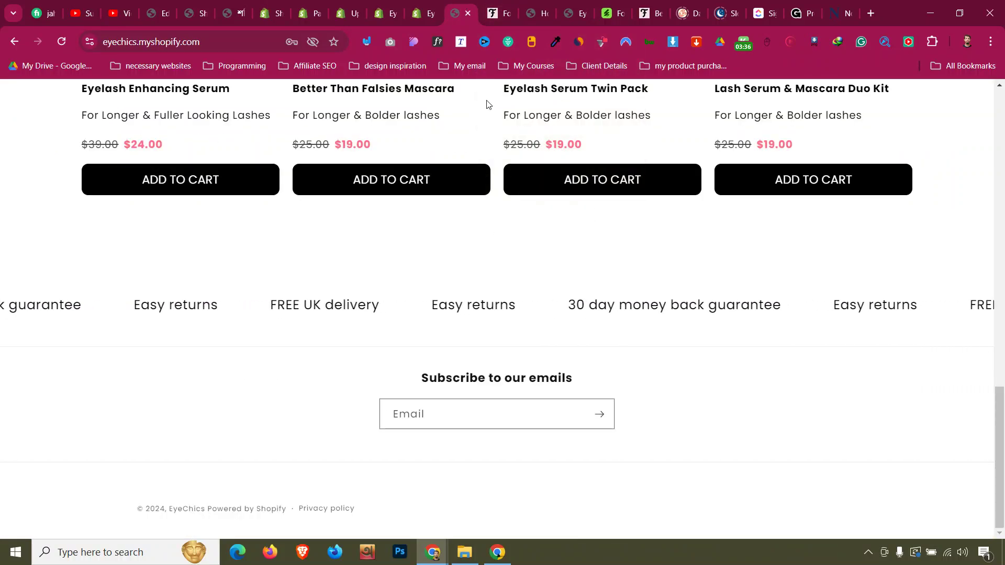
{"action": "left_click", "coordinate": [434, 6]}
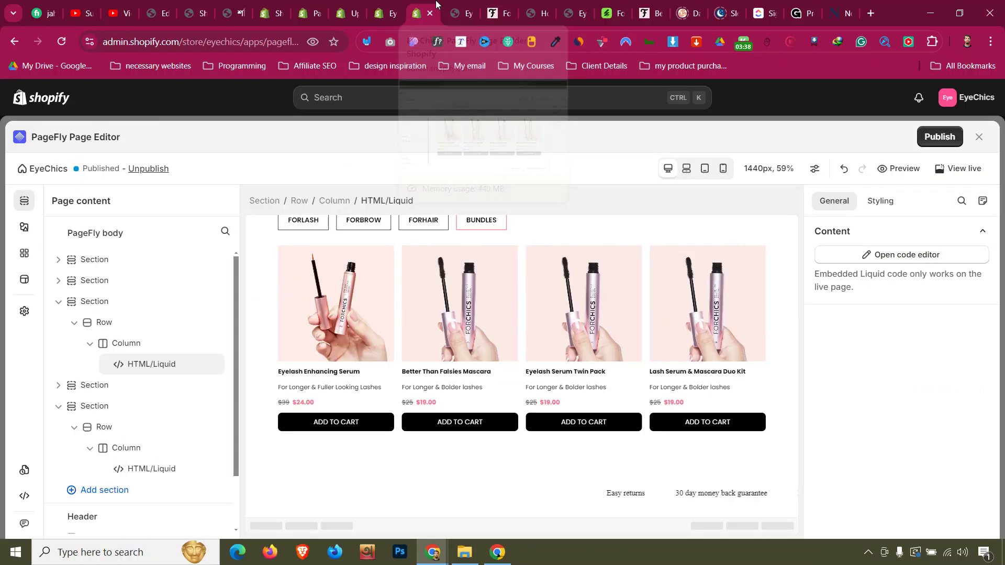
Add font-weight: 700 to the .marquee-item span rule in the page's custom CSS.
{"action": "left_click", "coordinate": [24, 496]}
{"action": "scroll", "coordinate": [126, 368], "scroll_direction": "down", "scroll_amount": 2}
{"action": "scroll", "coordinate": [126, 368], "scroll_direction": "down", "scroll_amount": 5}
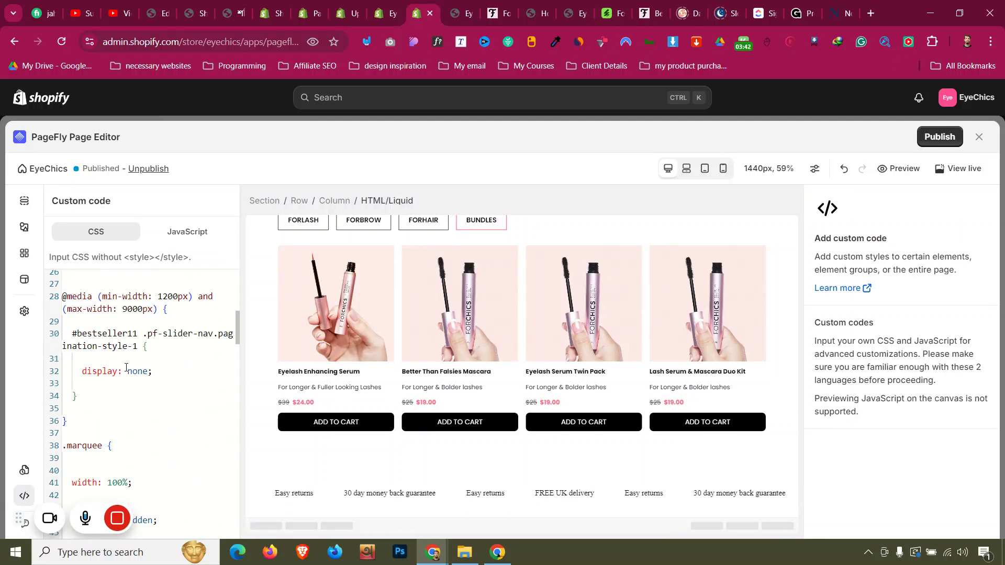
{"action": "scroll", "coordinate": [126, 368], "scroll_direction": "down", "scroll_amount": 1}
{"action": "scroll", "coordinate": [126, 368], "scroll_direction": "down", "scroll_amount": 8}
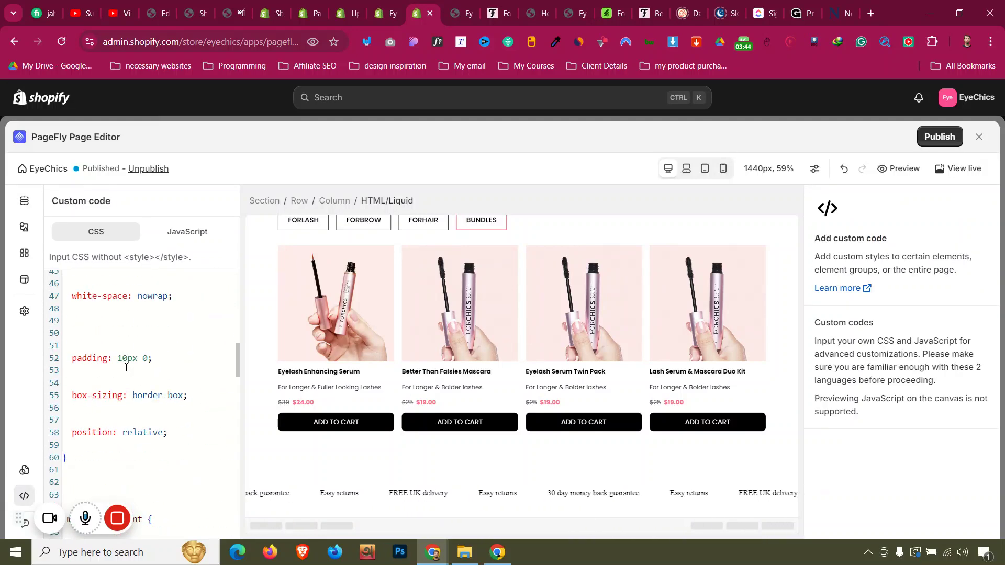
{"action": "scroll", "coordinate": [126, 368], "scroll_direction": "down", "scroll_amount": 8}
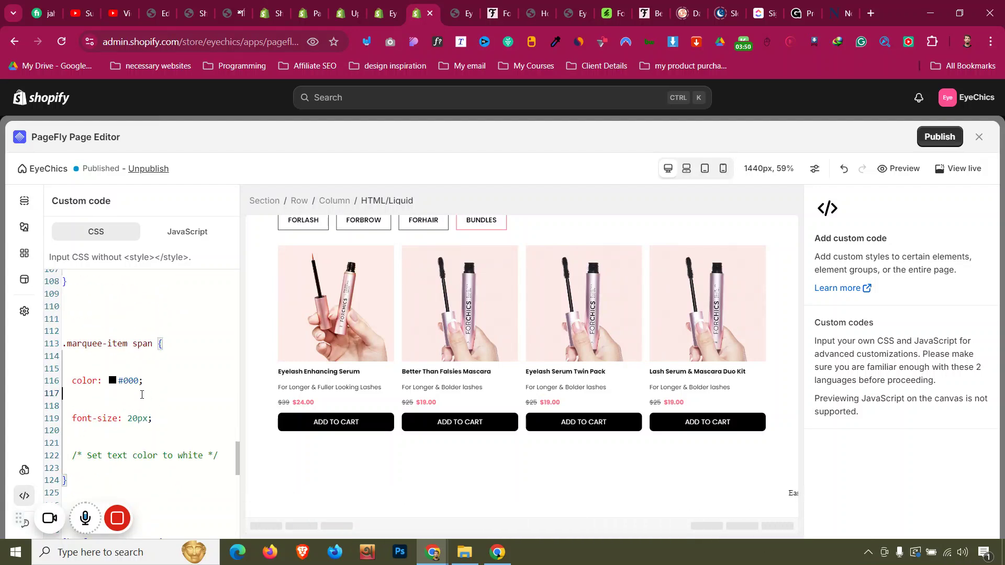
{"action": "type", "text": "font-wre"}
{"action": "key", "text": "Return"}
{"action": "type", "text": "7"}
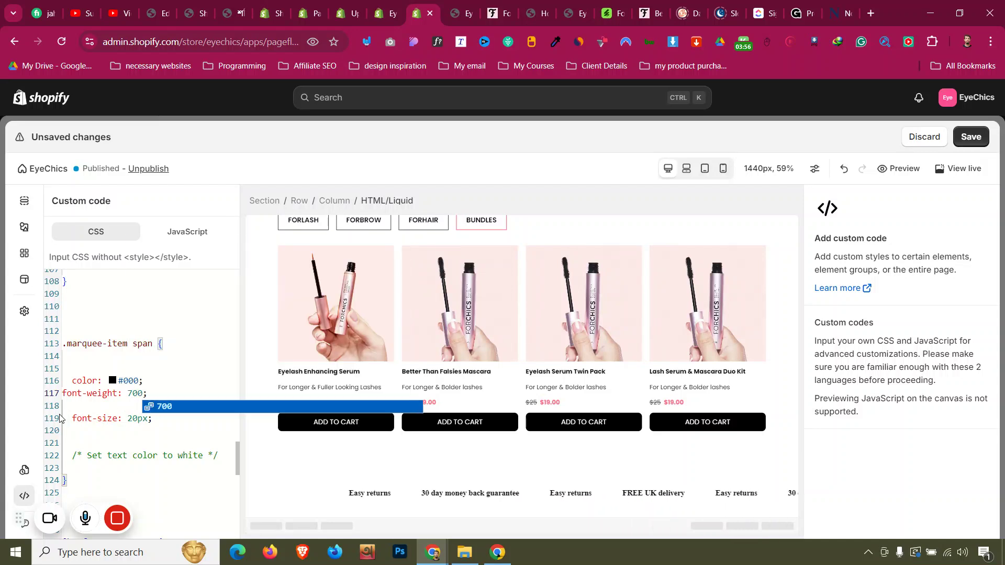
{"action": "type", "text": "00"}
{"action": "left_click", "coordinate": [88, 416]}
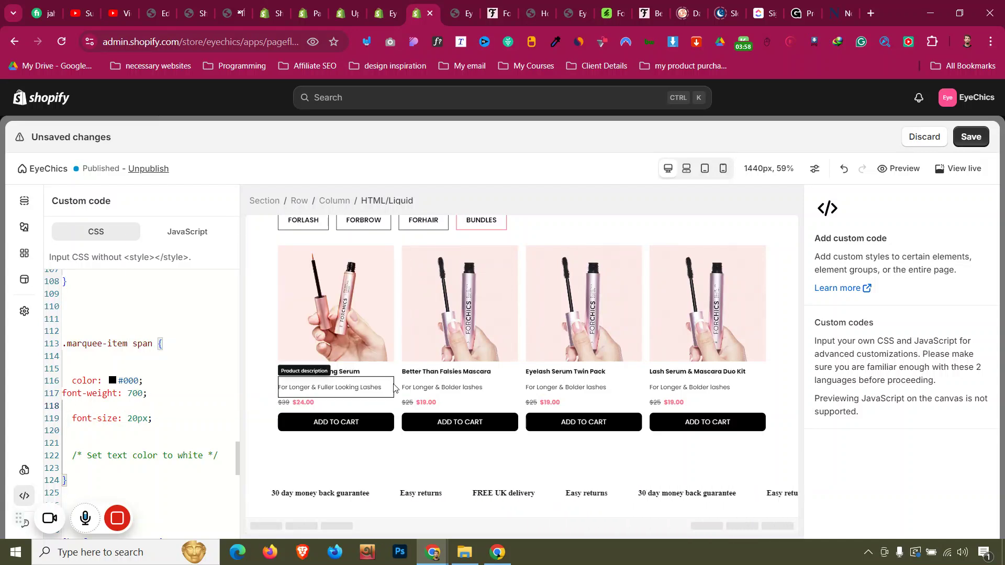
Copy font-family: Poppins from the Eyelash Enhancing Serum title's Advanced CSS code.
{"action": "left_click", "coordinate": [335, 371]}
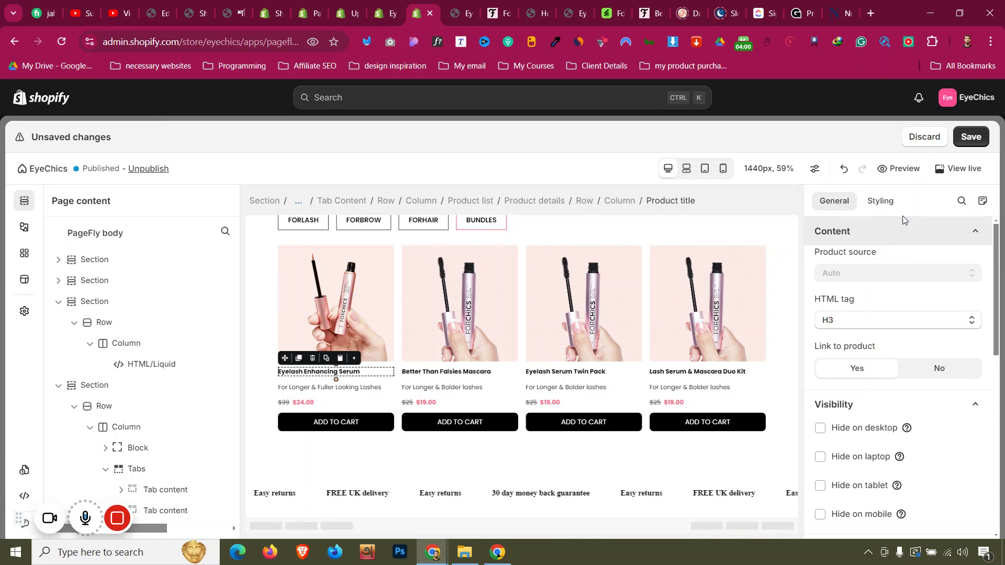
{"action": "left_click", "coordinate": [880, 201]}
{"action": "scroll", "coordinate": [901, 361], "scroll_direction": "down", "scroll_amount": 10}
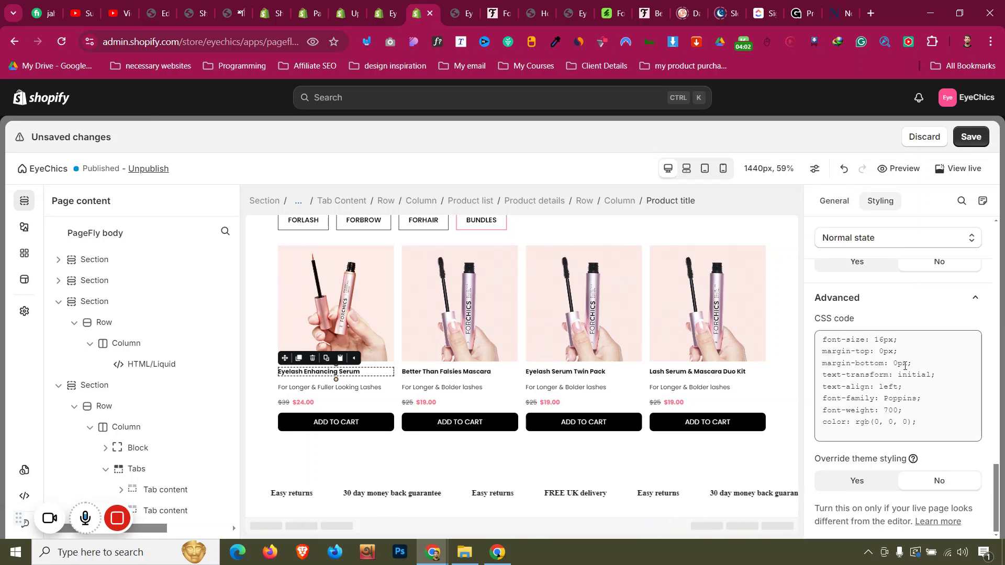
{"action": "left_click_drag", "start_coordinate": [935, 402], "coordinate": [823, 399]}
{"action": "right_click", "coordinate": [833, 399]}
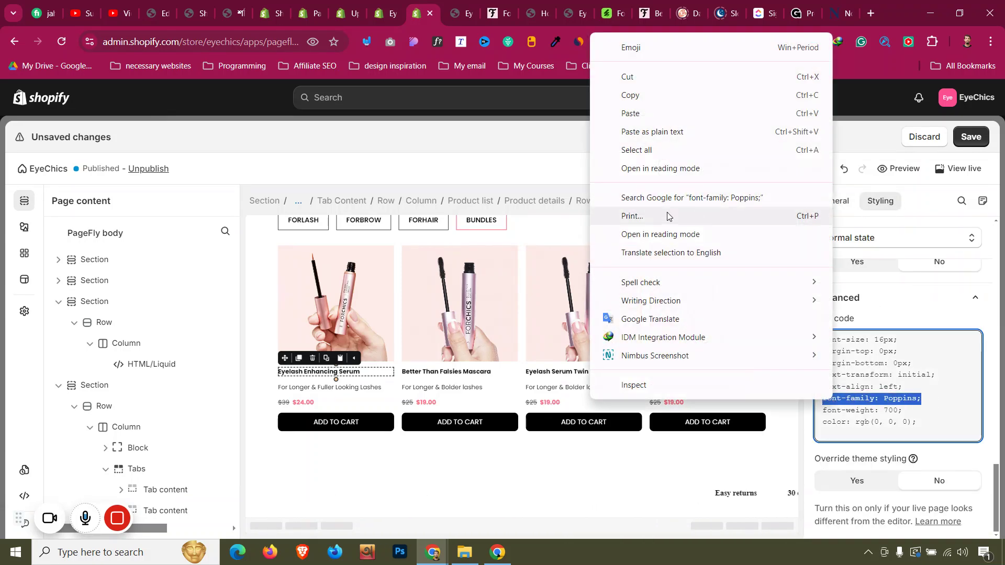
{"action": "left_click", "coordinate": [670, 97]}
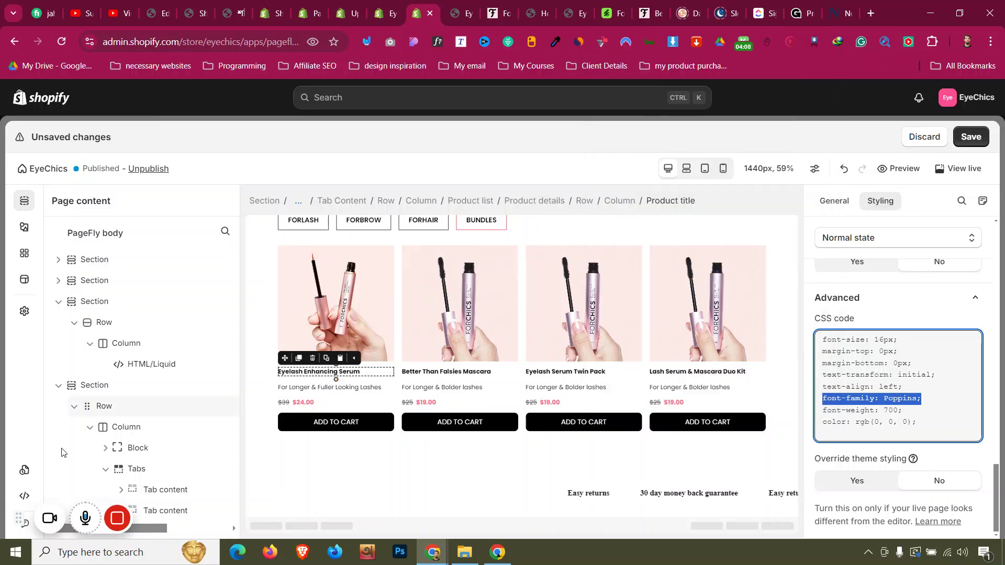
{"action": "left_click", "coordinate": [24, 496]}
Save and publish the page with the Poppins marquee font, then view it live.
{"action": "scroll", "coordinate": [172, 371], "scroll_direction": "down", "scroll_amount": 10}
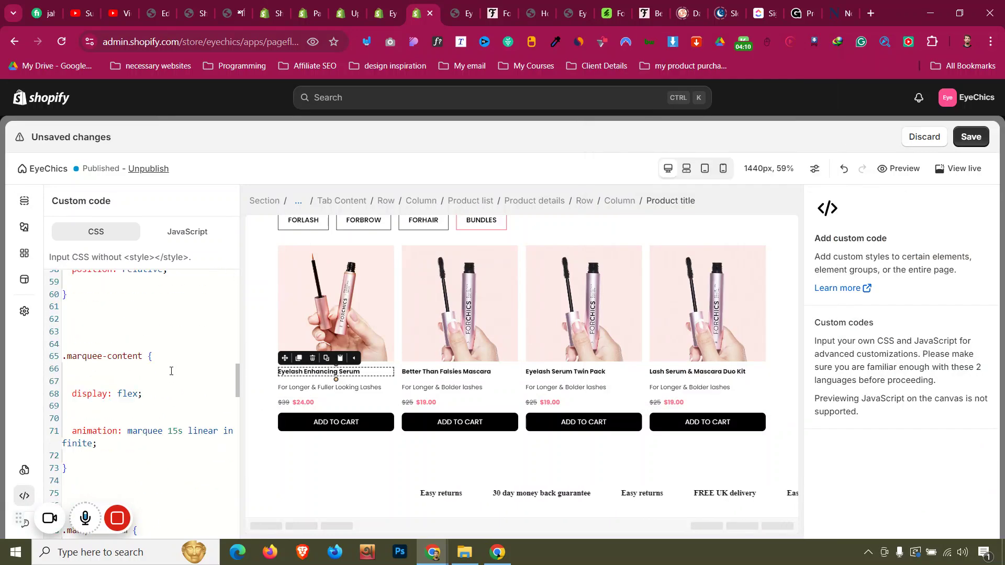
{"action": "scroll", "coordinate": [171, 372], "scroll_direction": "down", "scroll_amount": 5}
{"action": "scroll", "coordinate": [169, 378], "scroll_direction": "down", "scroll_amount": 5}
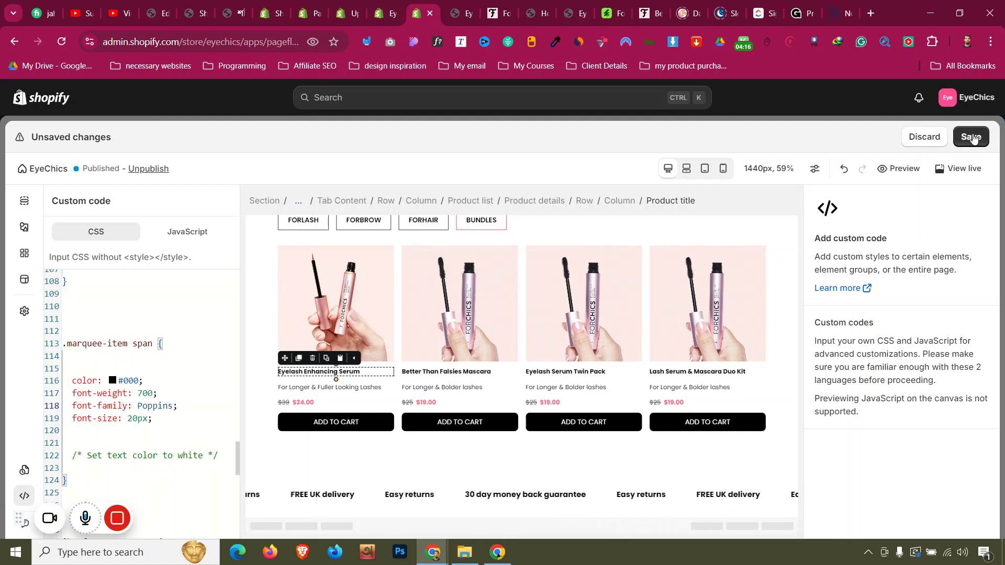
{"action": "key", "text": "ctrl+s"}
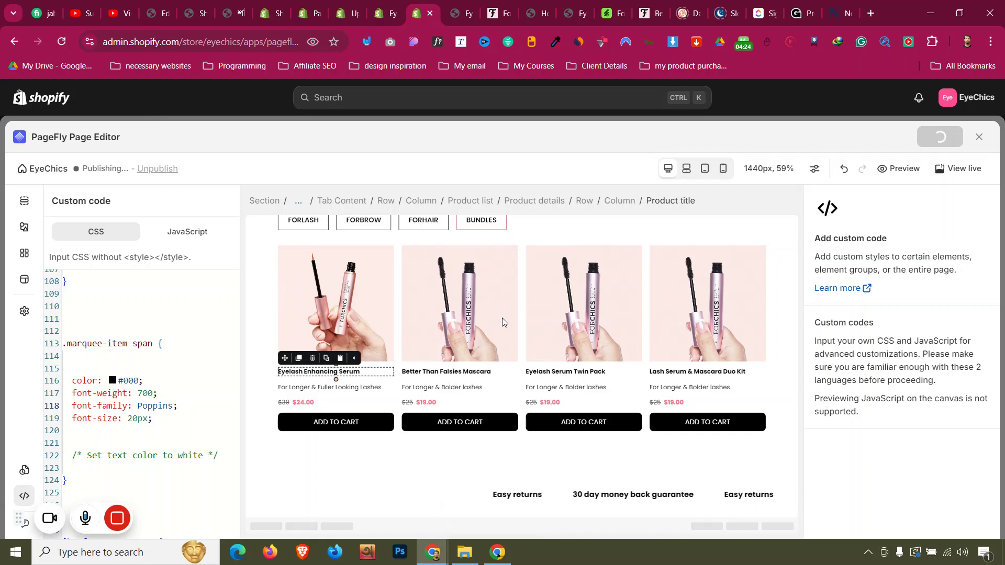
{"action": "left_click", "coordinate": [959, 170]}
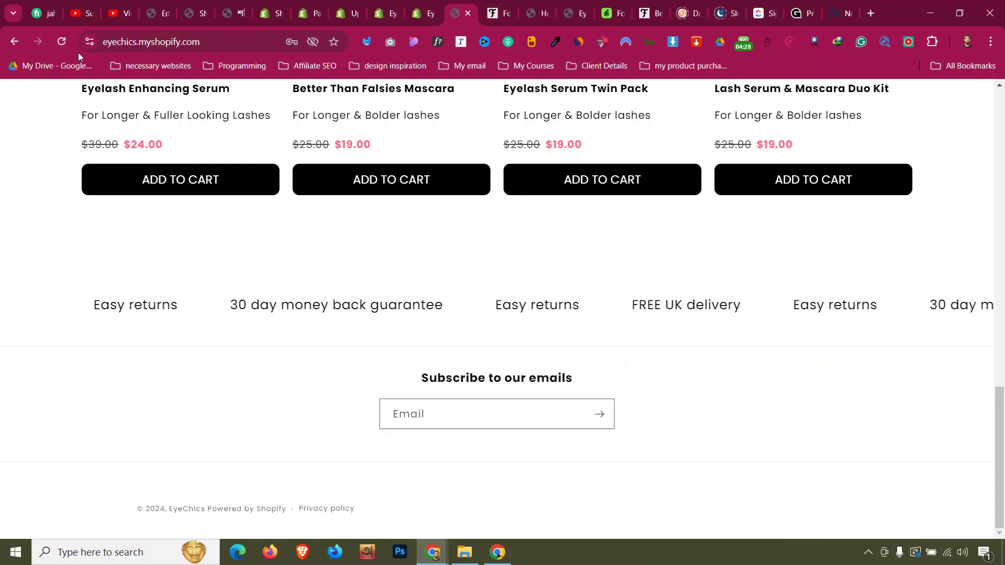
Reload the live EyeChics marquee, then view forchics.com's Paraben Free icon image in its own tab.
{"action": "left_click", "coordinate": [69, 46]}
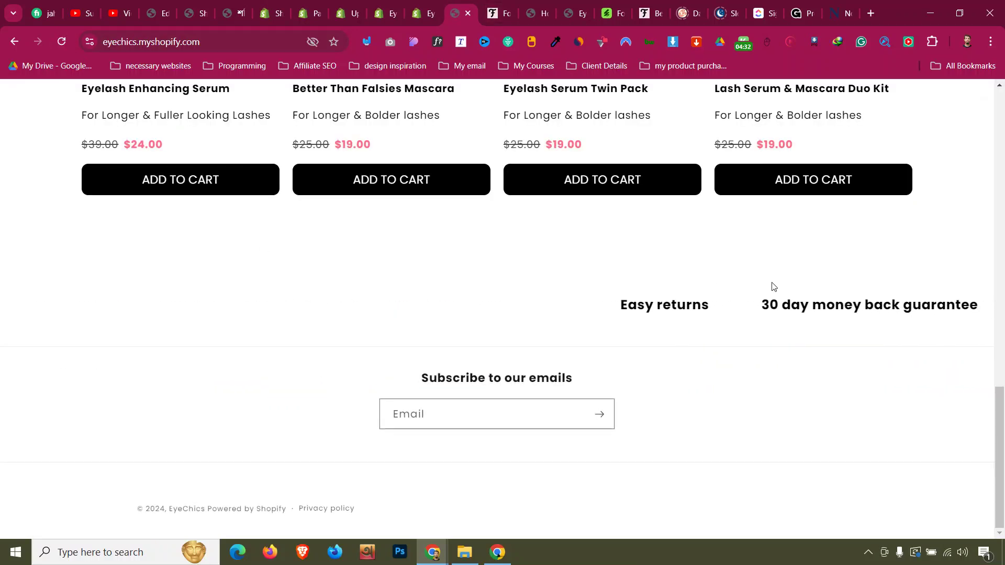
{"action": "left_click", "coordinate": [507, 12]}
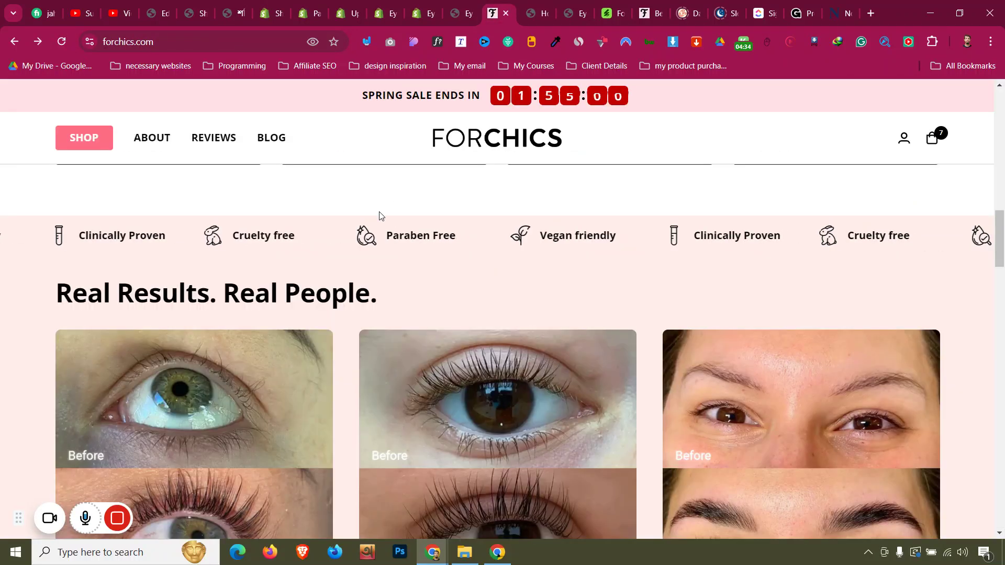
{"action": "right_click", "coordinate": [348, 241]}
{"action": "left_click", "coordinate": [421, 251]}
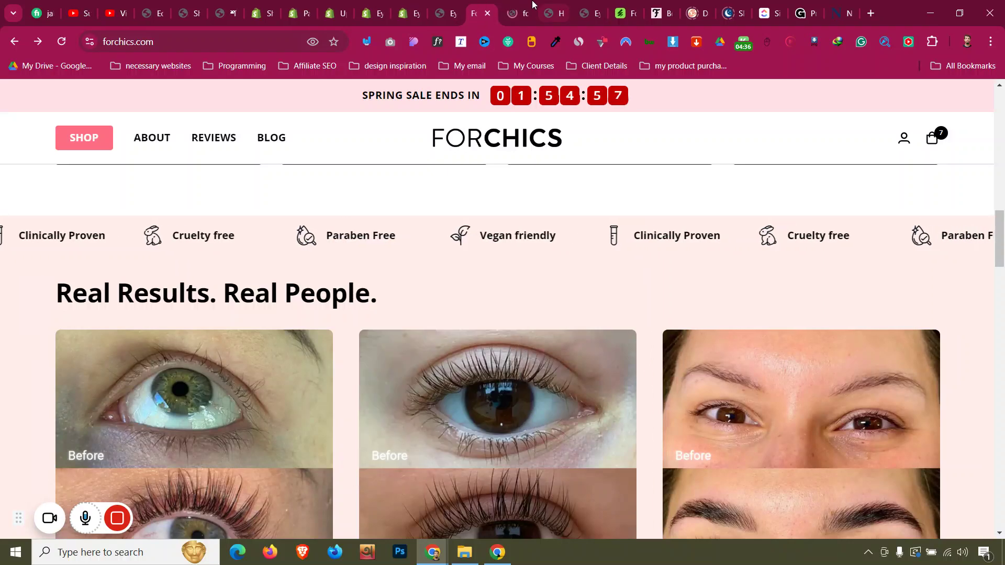
{"action": "left_click", "coordinate": [515, 14]}
{"action": "left_click", "coordinate": [524, 14]}
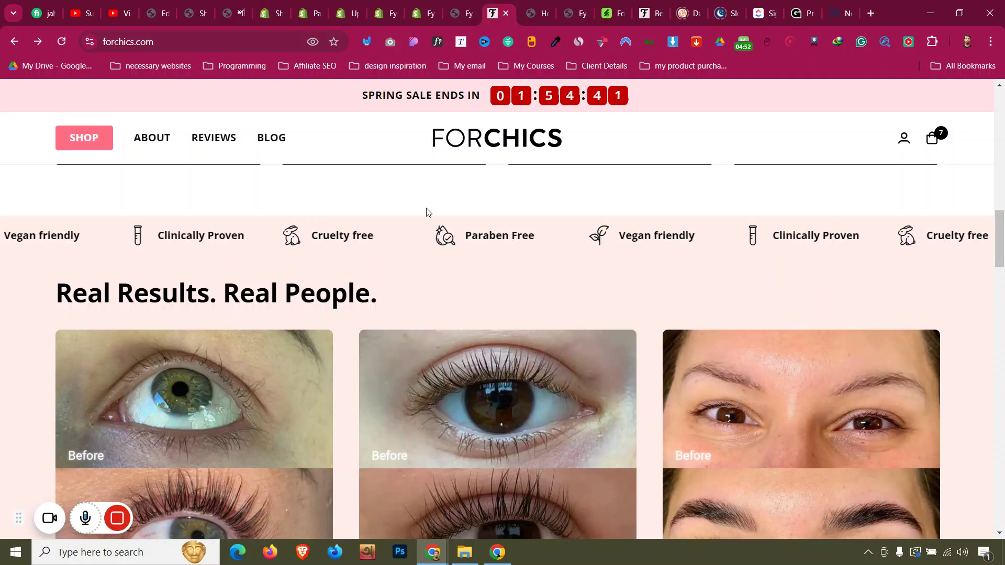
{"action": "right_click", "coordinate": [272, 242]}
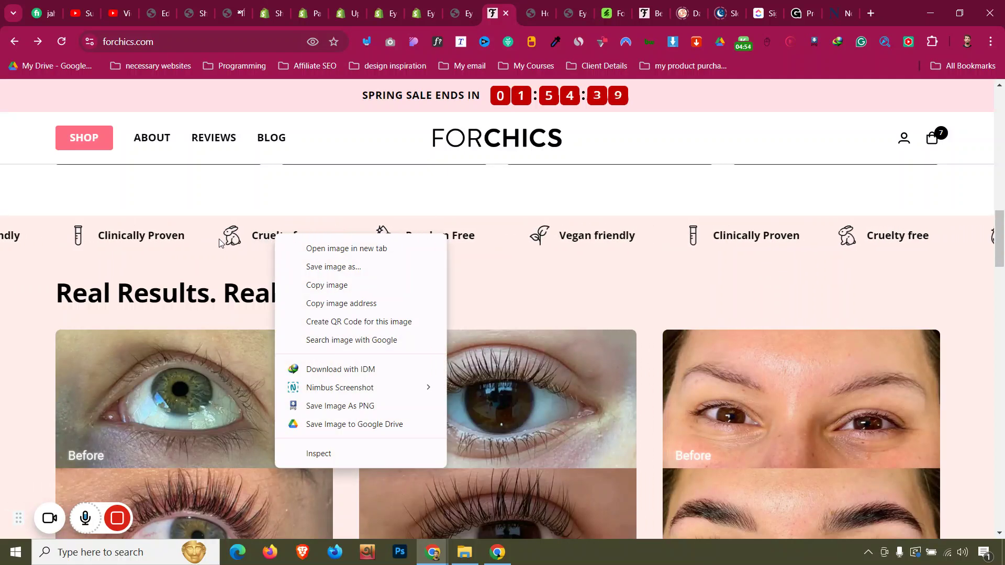
Save the Cruelty free, Paraben Free and Vegan friendly icons as PNGs in Downloads.
{"action": "right_click", "coordinate": [219, 243]}
{"action": "left_click", "coordinate": [254, 410]}
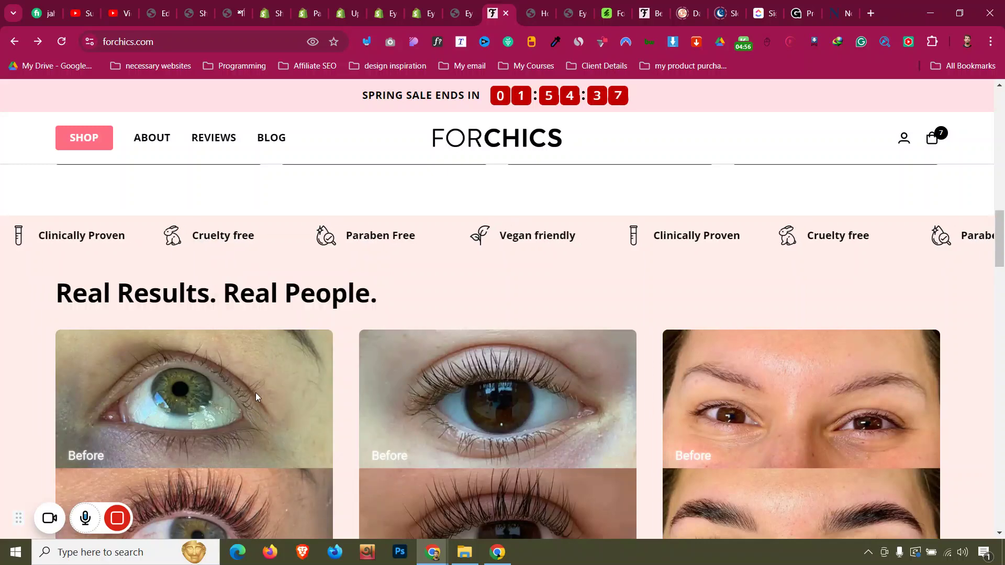
{"action": "left_click", "coordinate": [392, 292]}
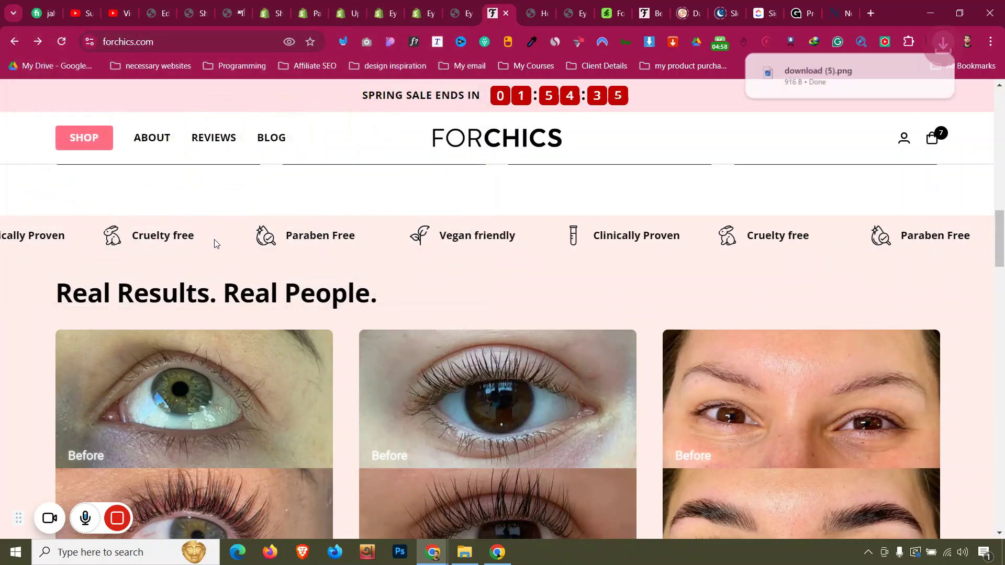
{"action": "right_click", "coordinate": [238, 246]}
{"action": "left_click", "coordinate": [266, 414]}
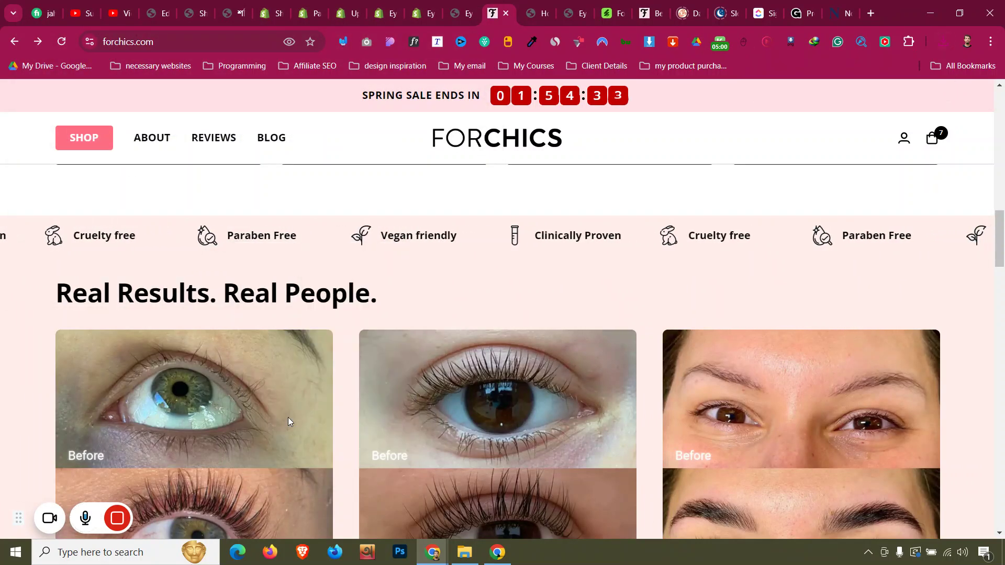
{"action": "left_click", "coordinate": [403, 296]}
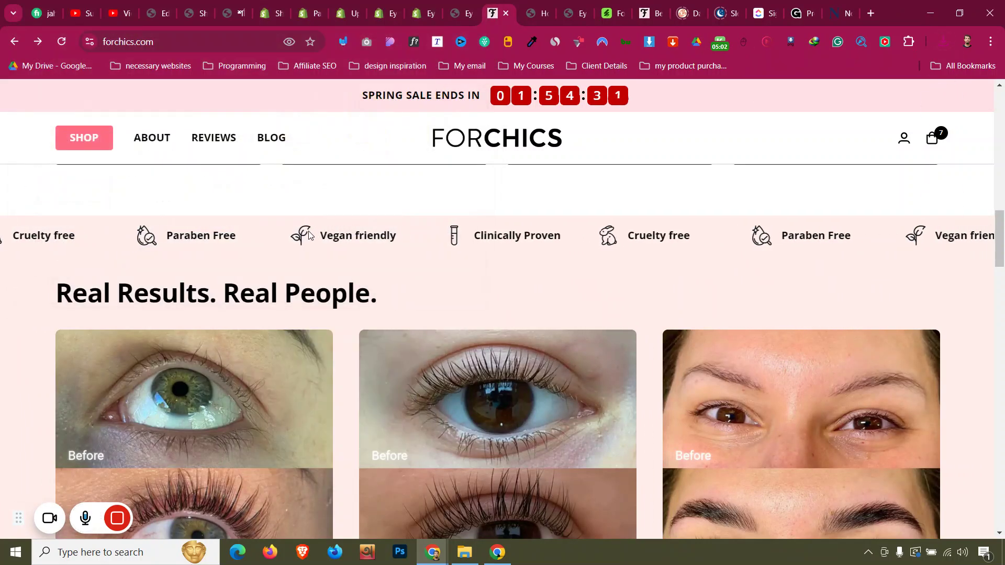
{"action": "right_click", "coordinate": [310, 230]}
{"action": "left_click", "coordinate": [363, 406]}
{"action": "left_click", "coordinate": [392, 292]}
Save the Clinically Proven test-tube icon as a PNG as well.
{"action": "right_click", "coordinate": [365, 238]}
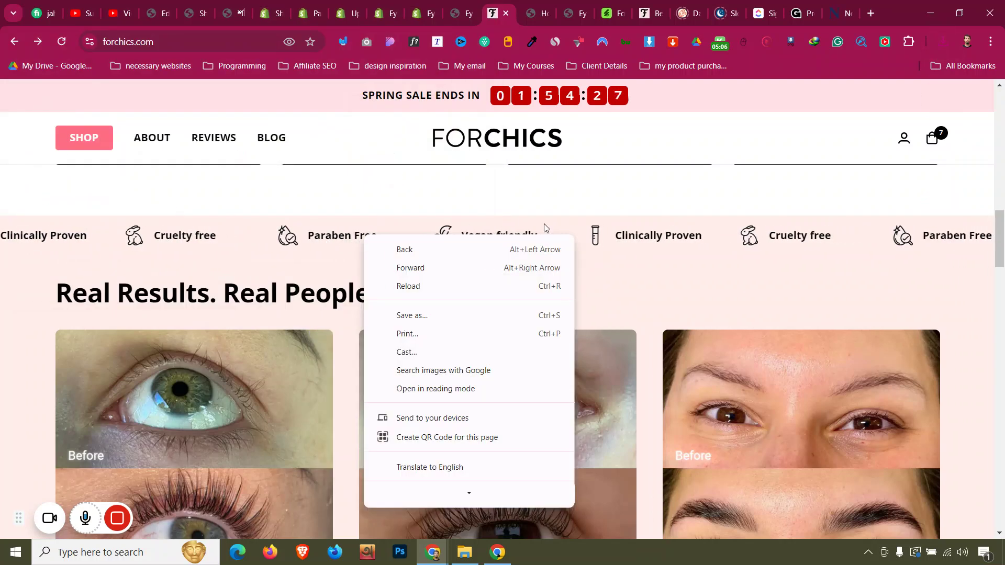
{"action": "right_click", "coordinate": [571, 236]}
{"action": "right_click", "coordinate": [572, 234]}
{"action": "right_click", "coordinate": [529, 241]}
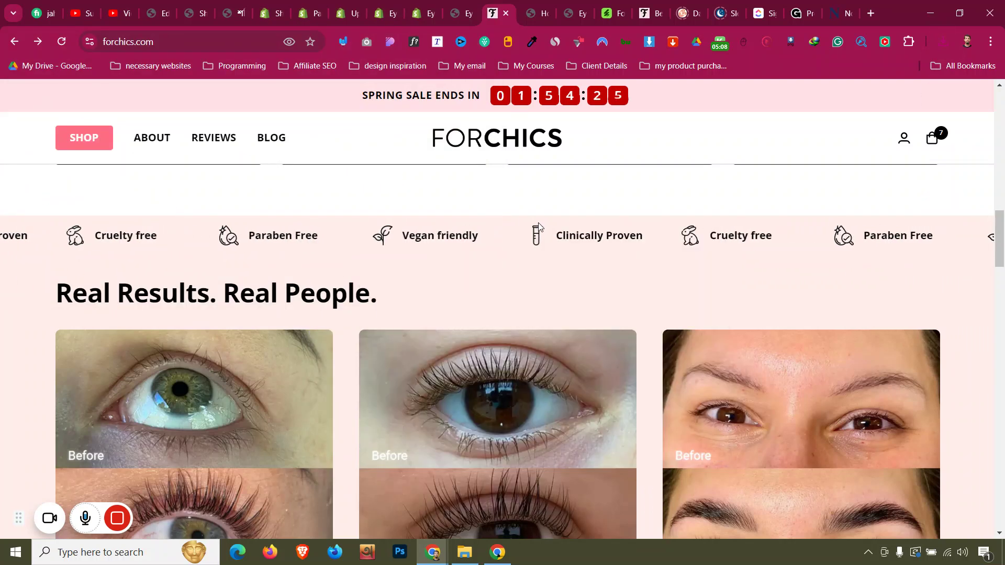
{"action": "right_click", "coordinate": [539, 239]}
{"action": "right_click", "coordinate": [505, 241]}
{"action": "right_click", "coordinate": [488, 236]}
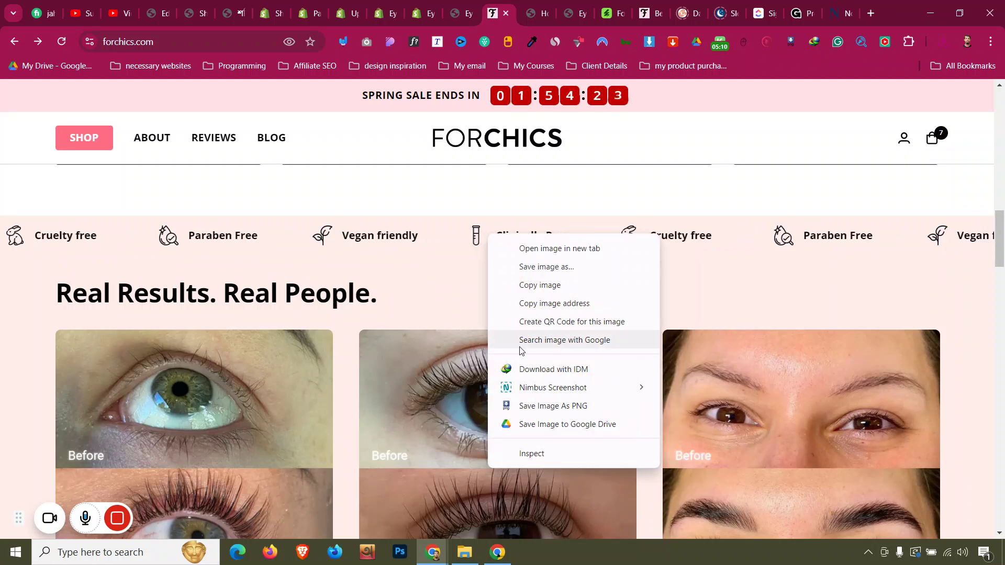
{"action": "left_click", "coordinate": [538, 412]}
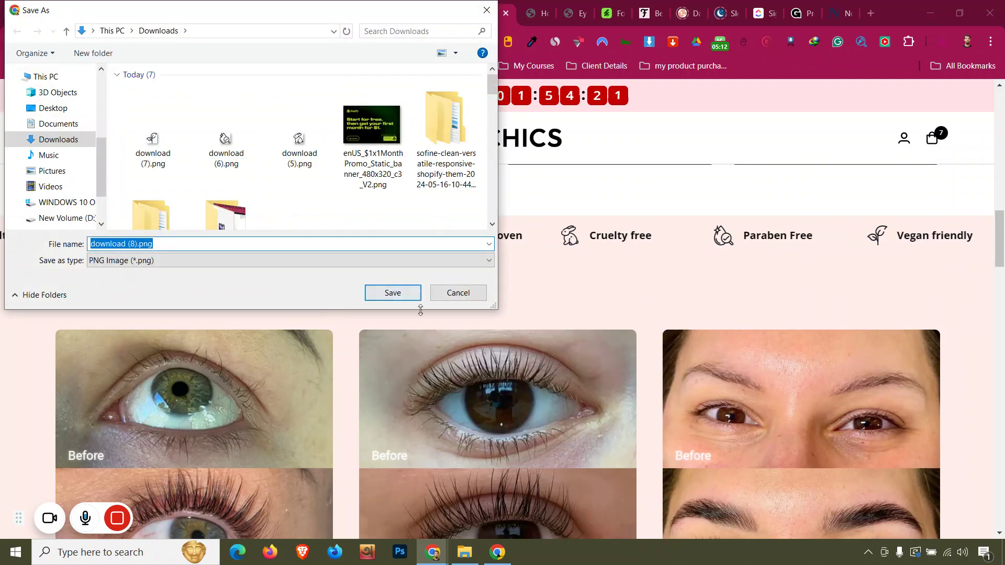
{"action": "left_click", "coordinate": [415, 299]}
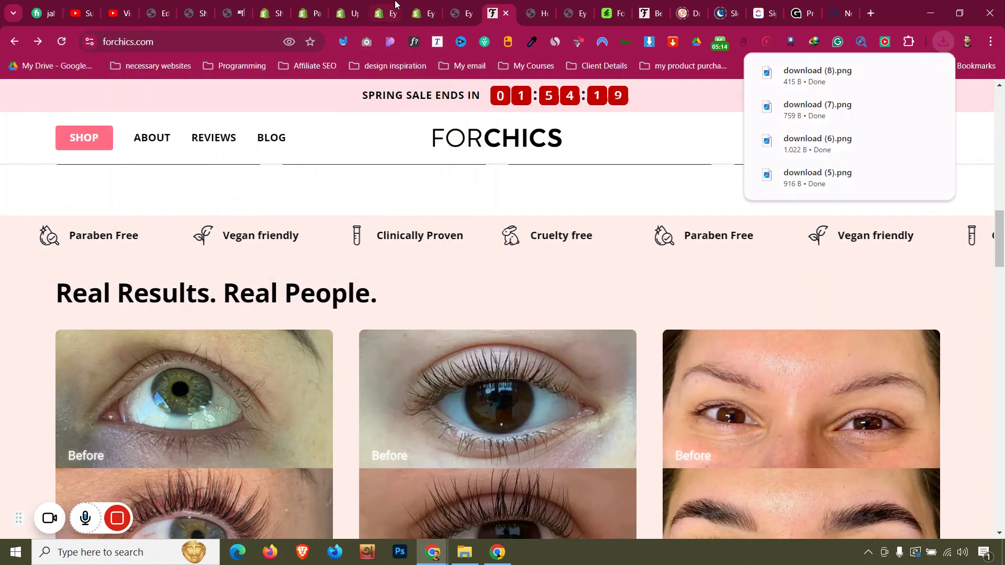
{"action": "left_click", "coordinate": [395, 5]}
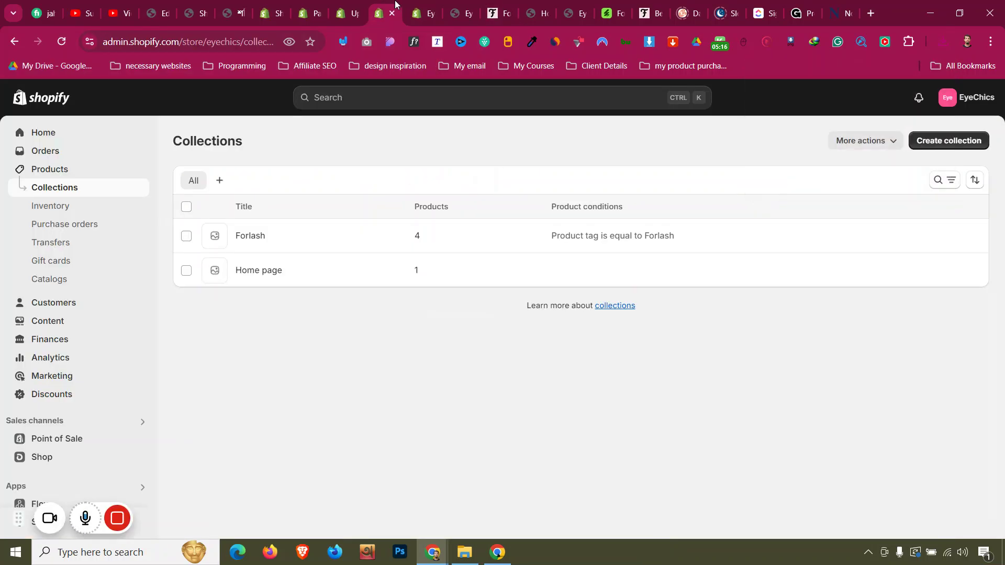
Upload download (5).png through download (8).png to the Shopify Files library.
{"action": "left_click", "coordinate": [105, 322]}
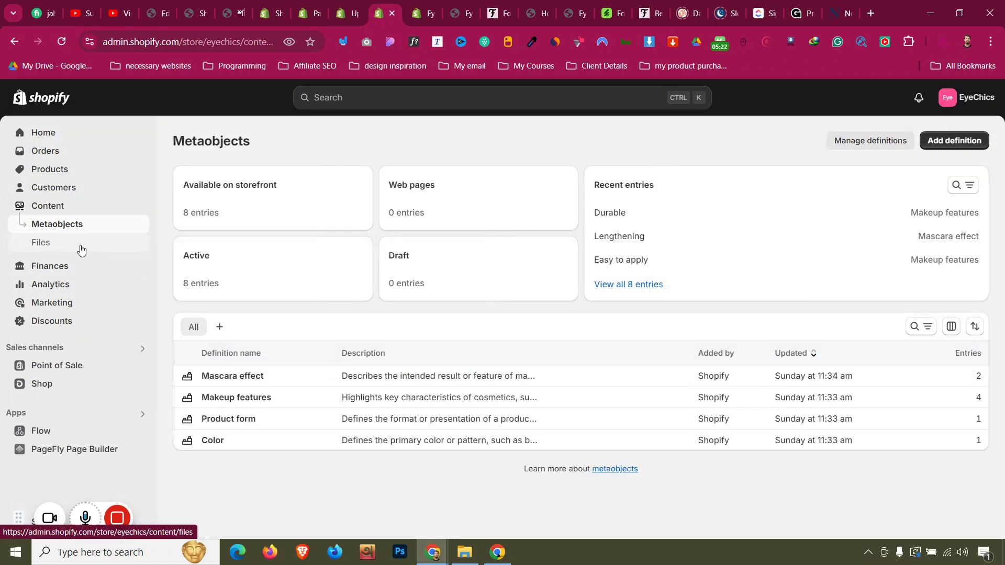
{"action": "left_click", "coordinate": [81, 249]}
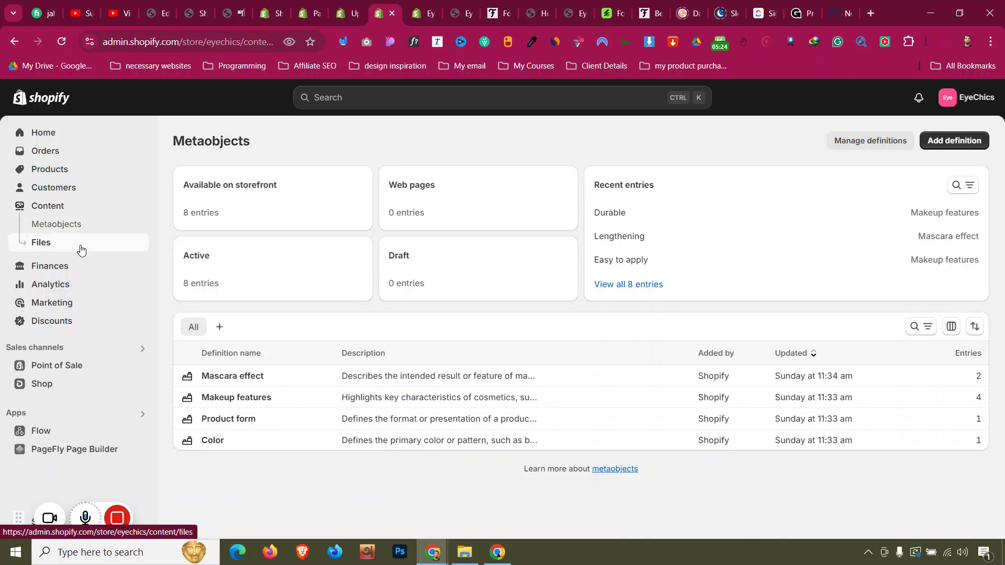
{"action": "left_click", "coordinate": [958, 141]}
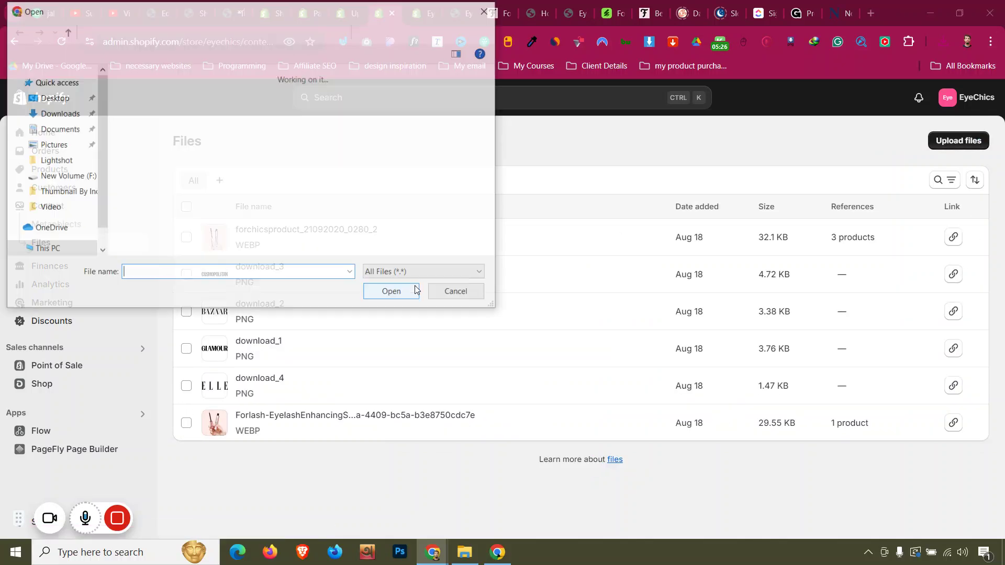
{"action": "left_click", "coordinate": [373, 126]}
{"action": "left_click_drag", "start_coordinate": [322, 144], "coordinate": [185, 142]}
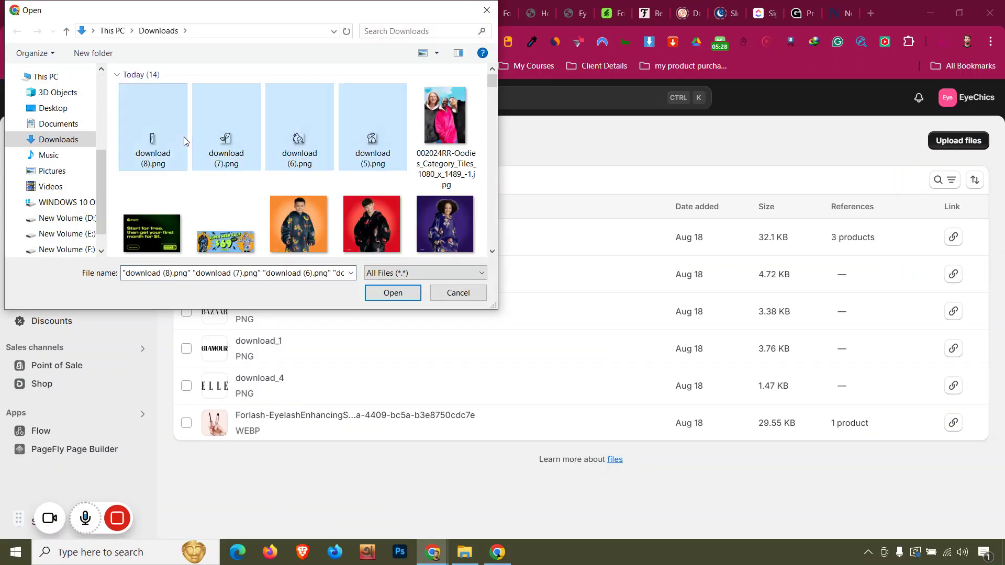
{"action": "left_click", "coordinate": [393, 293]}
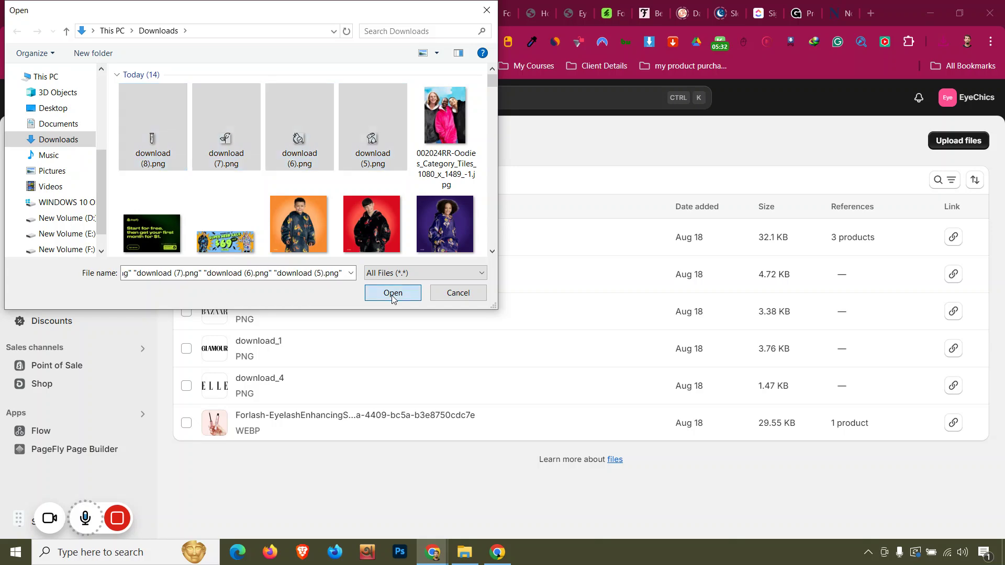
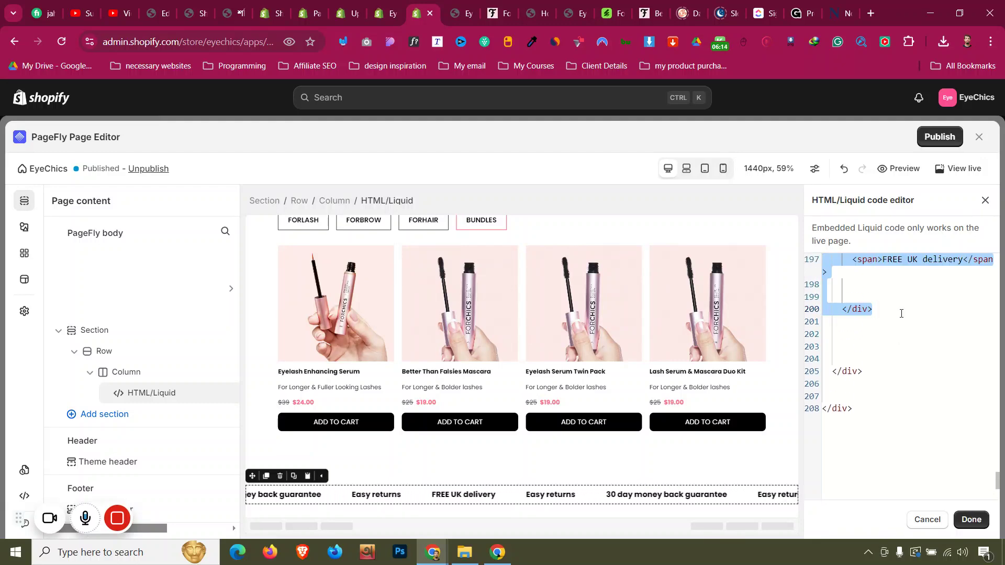
Delete the surplus block from the marquee code.
{"action": "key", "text": "BackSpace"}
{"action": "scroll", "coordinate": [900, 320], "scroll_direction": "up", "scroll_amount": 5}
{"action": "scroll", "coordinate": [900, 323], "scroll_direction": "up", "scroll_amount": 10}
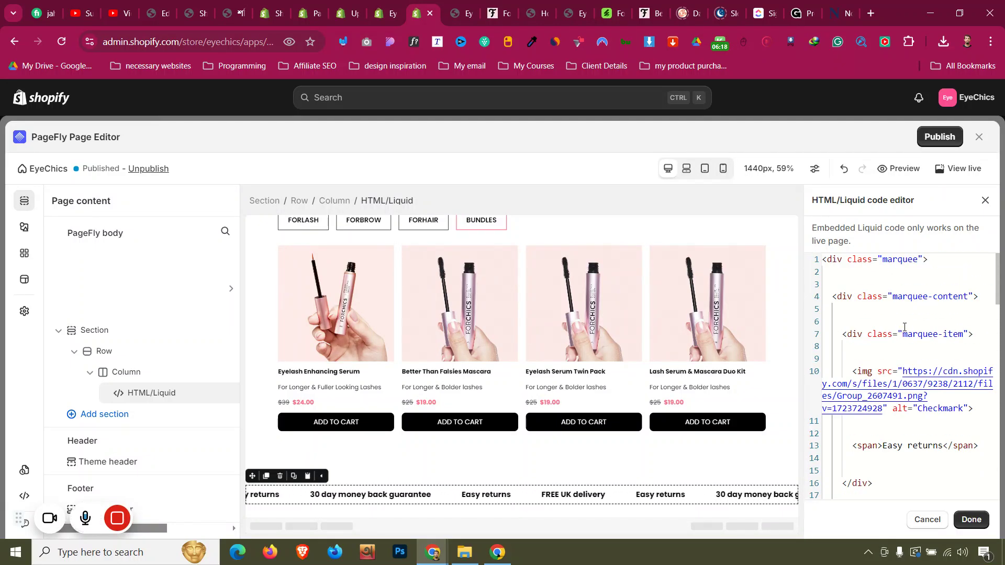
{"action": "scroll", "coordinate": [905, 326], "scroll_direction": "down", "scroll_amount": 2}
{"action": "scroll", "coordinate": [904, 325], "scroll_direction": "up", "scroll_amount": 2}
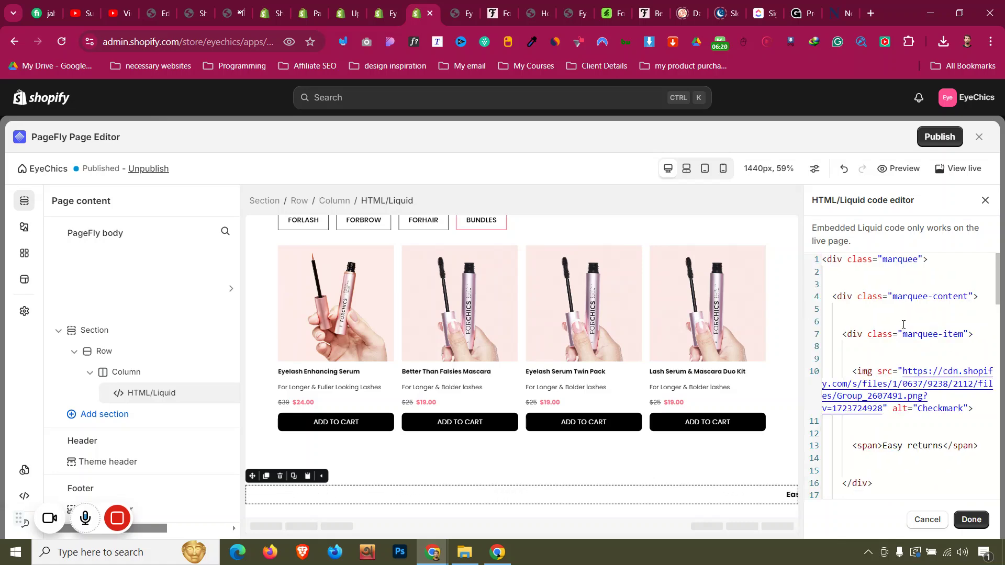
Replace the first marquee item's label with 'Cruelty free' copied from forchics.com.
{"action": "left_click", "coordinate": [493, 11]}
{"action": "triple_click", "coordinate": [576, 237]}
{"action": "right_click", "coordinate": [584, 242]}
{"action": "left_click", "coordinate": [611, 251]}
{"action": "left_click", "coordinate": [423, 13]}
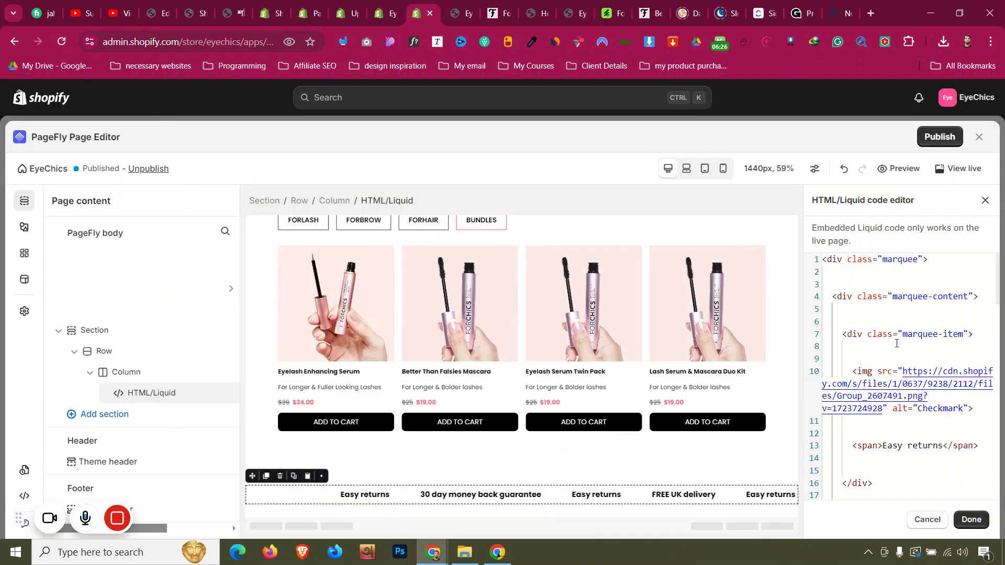
{"action": "scroll", "coordinate": [888, 298], "scroll_direction": "down", "scroll_amount": 2}
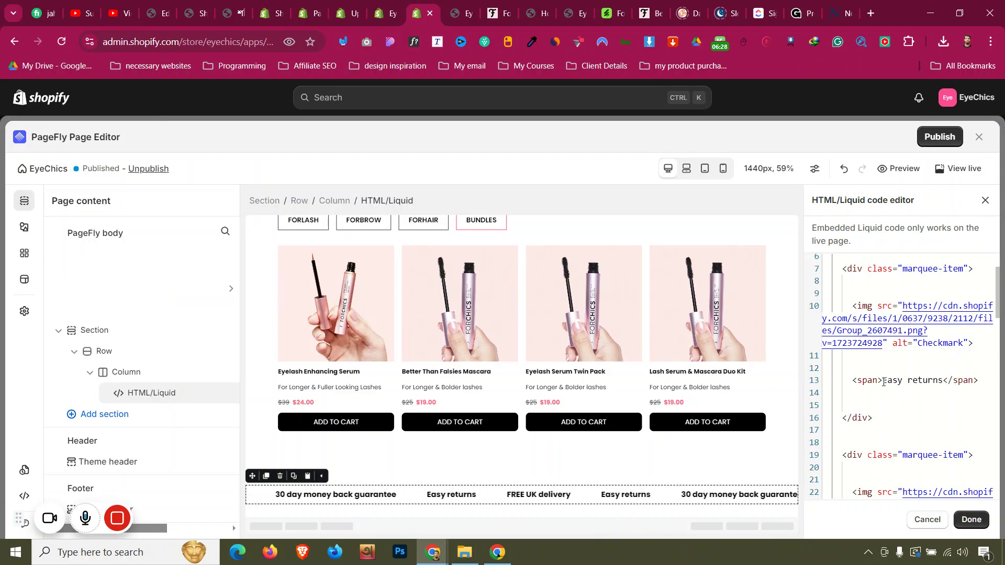
{"action": "key", "text": "ctrl+v"}
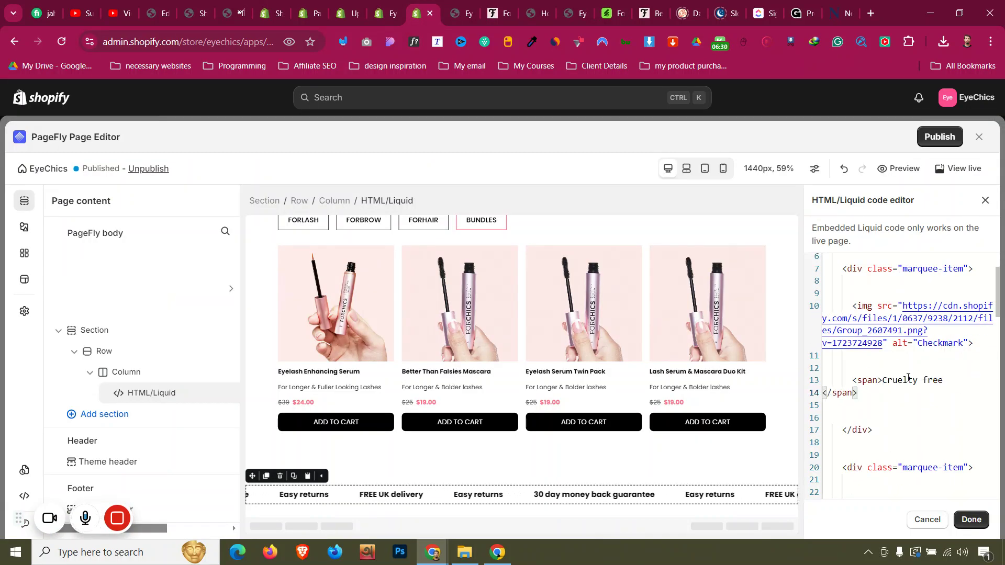
Replace the second item's '30 day money back guarantee' label with 'Paraben Free'.
{"action": "left_click", "coordinate": [493, 4]}
{"action": "triple_click", "coordinate": [429, 241]}
{"action": "right_click", "coordinate": [430, 242]}
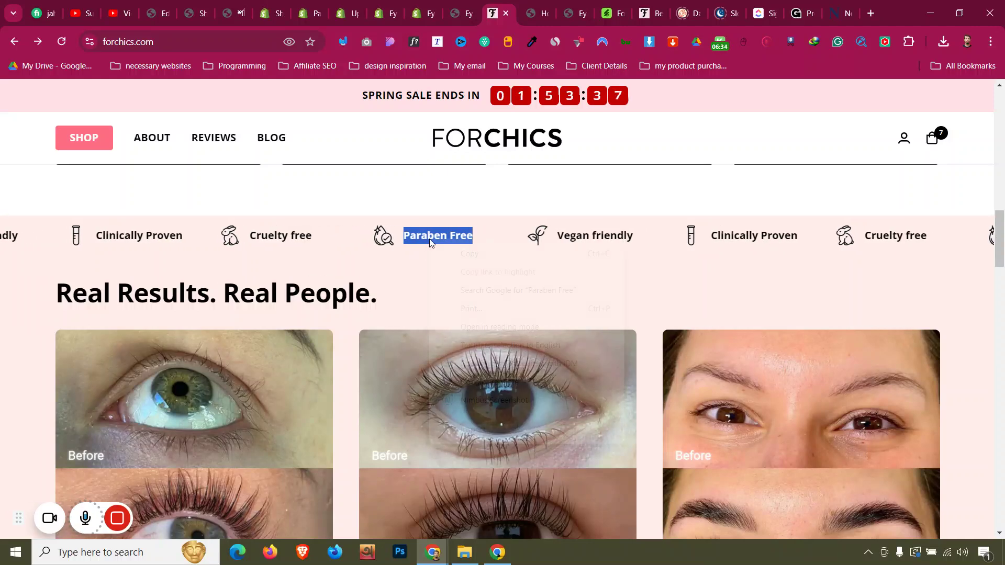
{"action": "left_click", "coordinate": [441, 250]}
{"action": "left_click", "coordinate": [423, 13]}
{"action": "scroll", "coordinate": [908, 350], "scroll_direction": "down", "scroll_amount": 1}
{"action": "scroll", "coordinate": [908, 350], "scroll_direction": "down", "scroll_amount": 3}
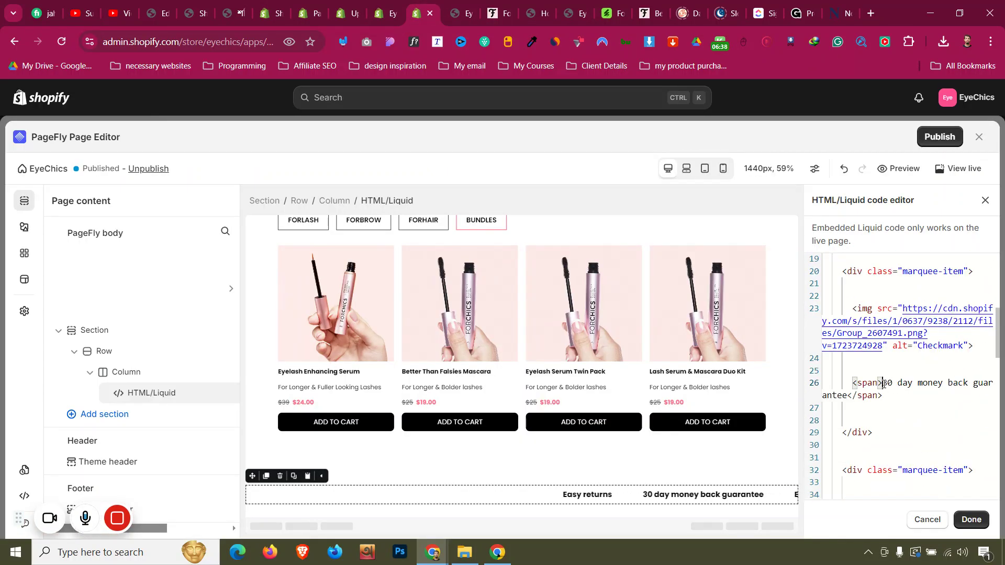
{"action": "left_click_drag", "start_coordinate": [883, 383], "coordinate": [843, 396]}
{"action": "key", "text": "ctrl+v"}
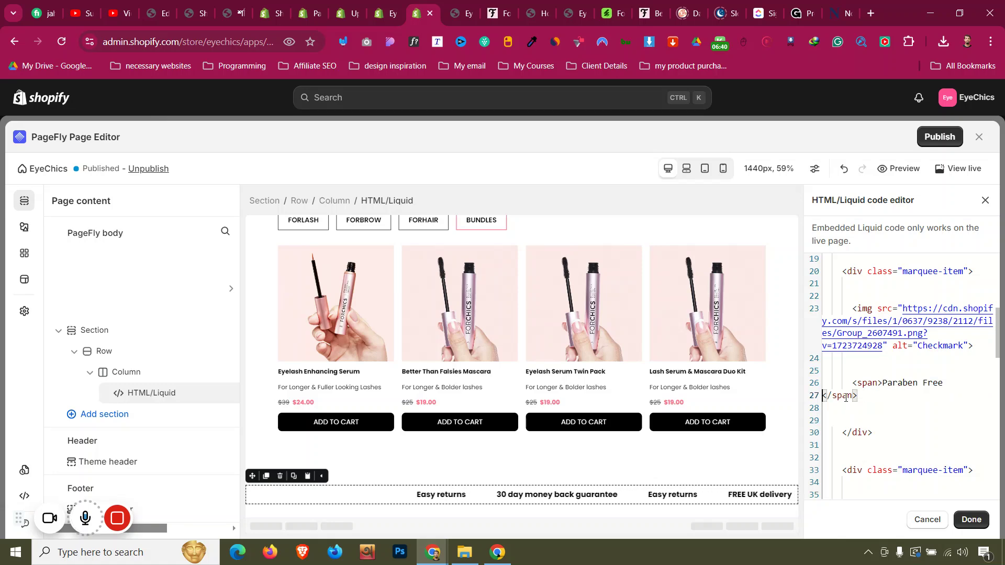
Replace the third item's label with 'Vegan friendly' copied from forchics.com.
{"action": "left_click", "coordinate": [514, 5]}
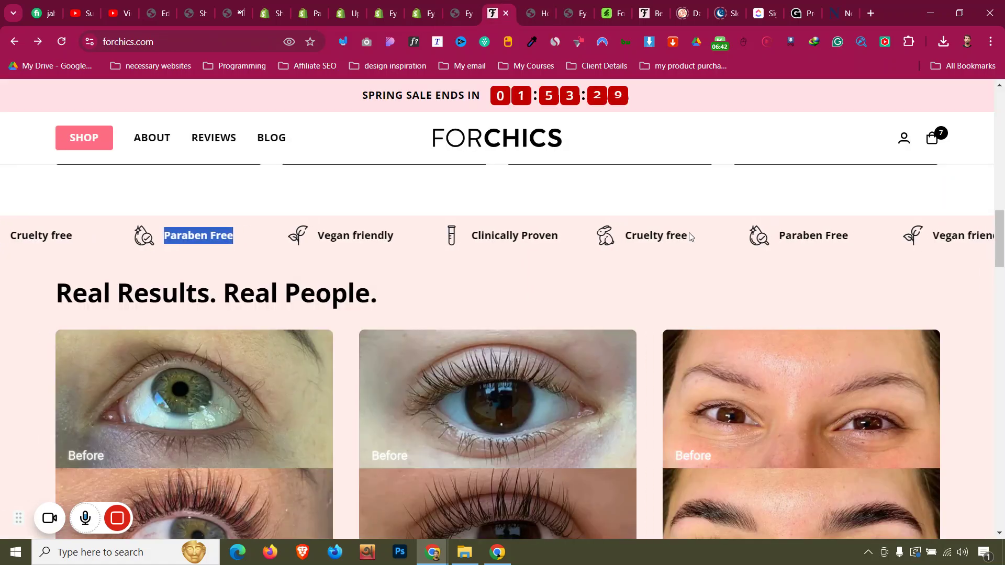
{"action": "left_click_drag", "start_coordinate": [313, 240], "coordinate": [337, 241]}
{"action": "right_click", "coordinate": [341, 245]}
{"action": "left_click", "coordinate": [354, 253]}
{"action": "left_click", "coordinate": [419, 13]}
{"action": "scroll", "coordinate": [892, 325], "scroll_direction": "down", "scroll_amount": 5}
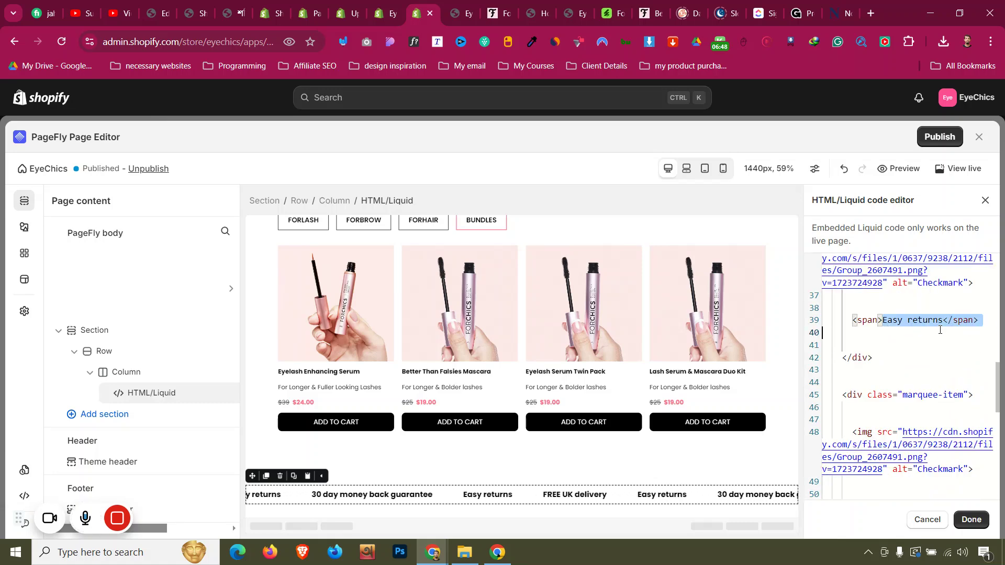
{"action": "key", "text": "ctrl+v"}
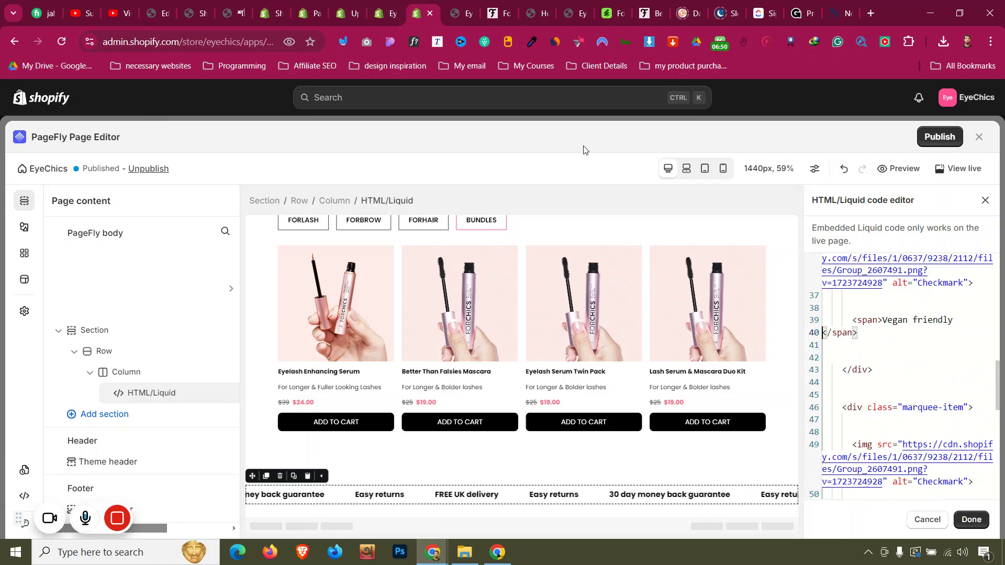
Replace the fourth item's 'FREE UK delivery' label with 'Clinically Proven'.
{"action": "left_click", "coordinate": [492, 5]}
{"action": "double_click", "coordinate": [496, 238]}
{"action": "right_click", "coordinate": [495, 238]}
{"action": "left_click", "coordinate": [520, 251]}
{"action": "left_click", "coordinate": [417, 13]}
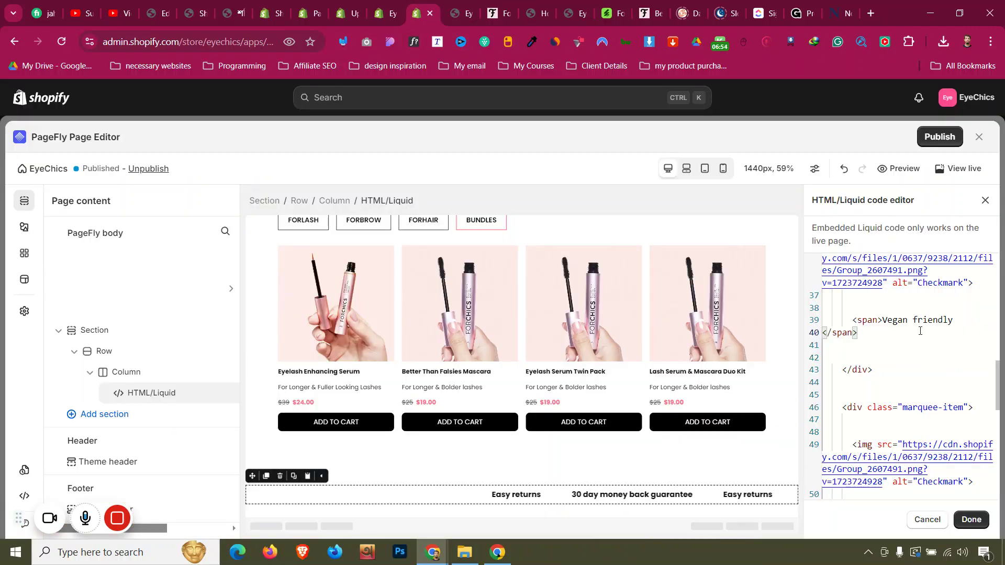
{"action": "scroll", "coordinate": [895, 326], "scroll_direction": "down", "scroll_amount": 5}
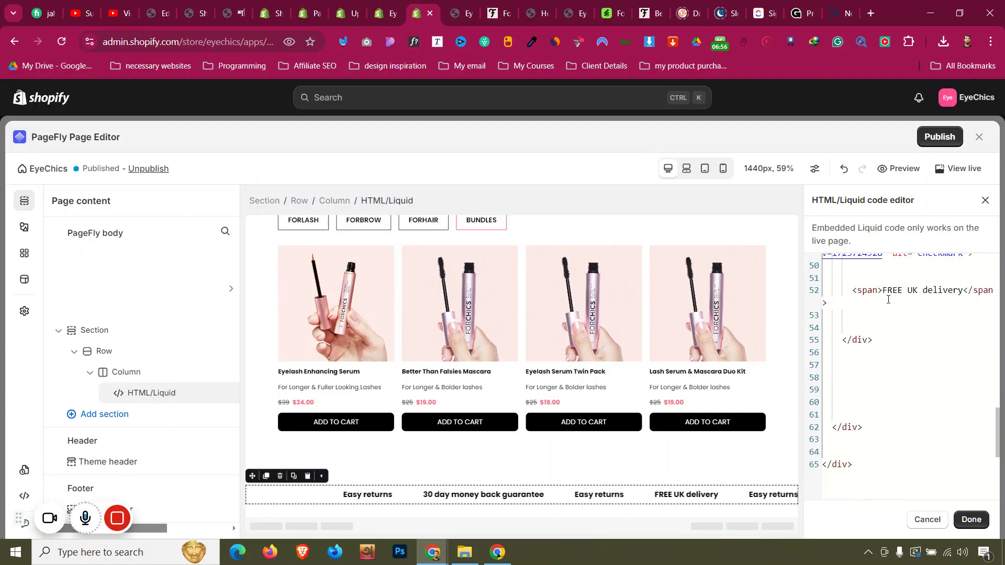
{"action": "key", "text": "ctrl+v"}
Remove the empty lines before the closing tags in the marquee code.
{"action": "scroll", "coordinate": [864, 367], "scroll_direction": "down", "scroll_amount": 3}
{"action": "scroll", "coordinate": [854, 377], "scroll_direction": "up", "scroll_amount": 2}
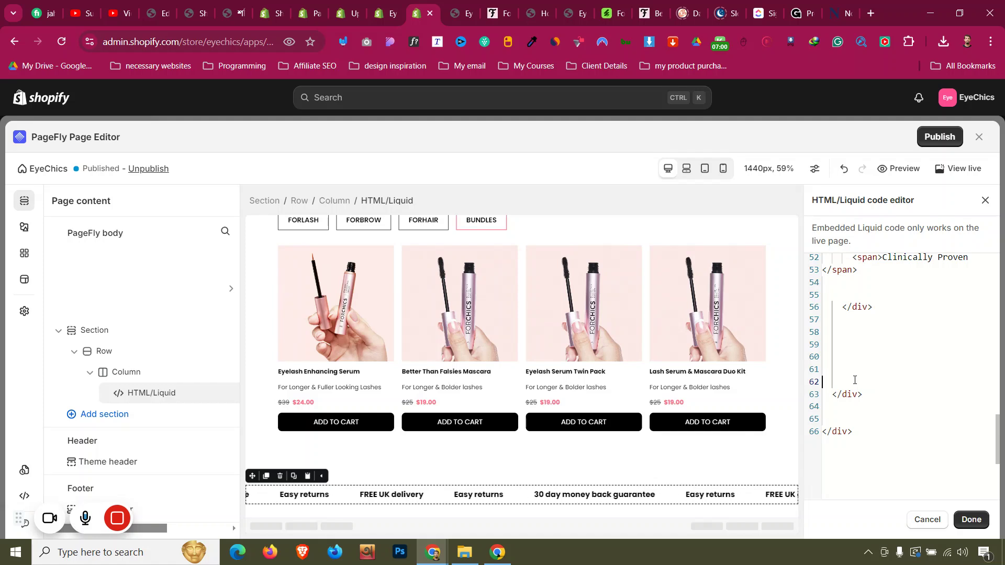
{"action": "key", "text": "BackSpace"}
{"action": "key", "text": "BackSpace"}
{"action": "key", "text": "BackSpace"}
{"action": "key", "text": "BackSpace"}
{"action": "key", "text": "BackSpace"}
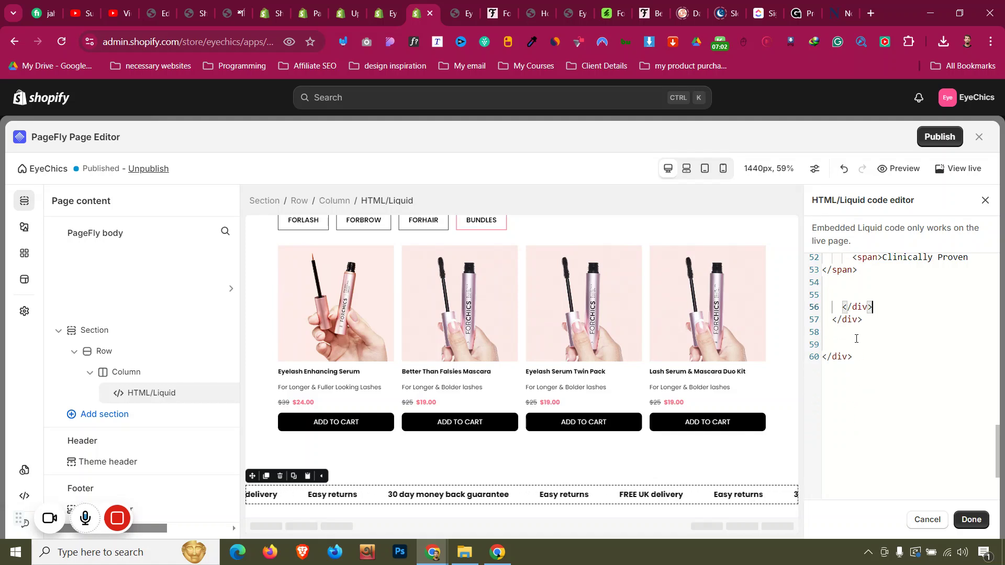
{"action": "scroll", "coordinate": [858, 293], "scroll_direction": "up", "scroll_amount": 1}
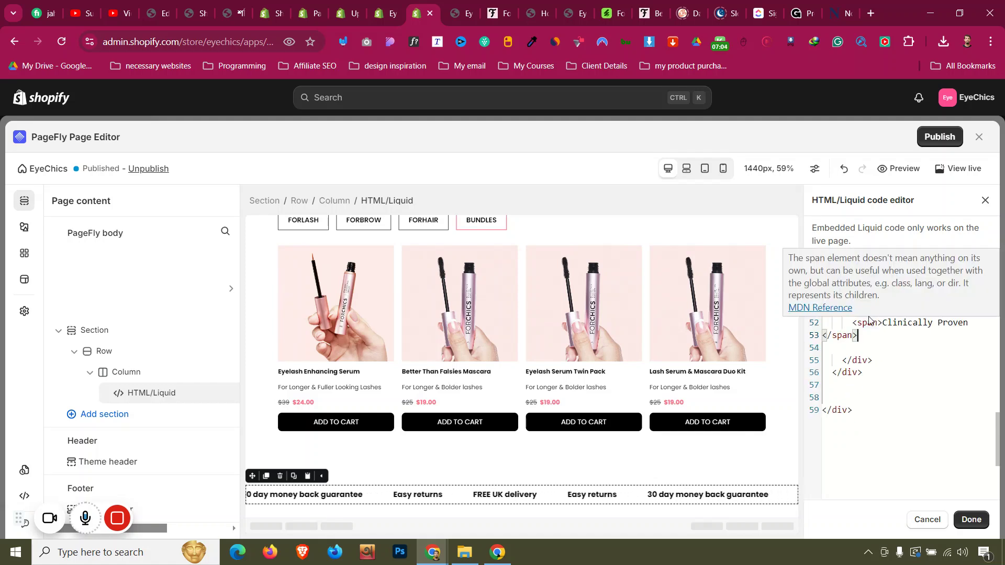
{"action": "scroll", "coordinate": [869, 317], "scroll_direction": "up", "scroll_amount": 3}
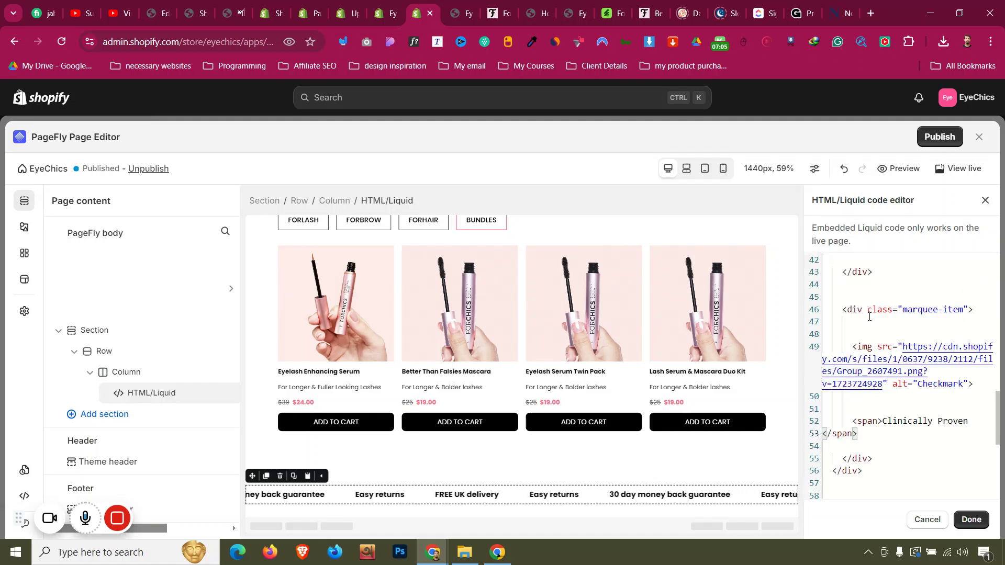
Replace the first item's image URL with the download_5 file link from Shopify Files.
{"action": "left_click", "coordinate": [972, 521]}
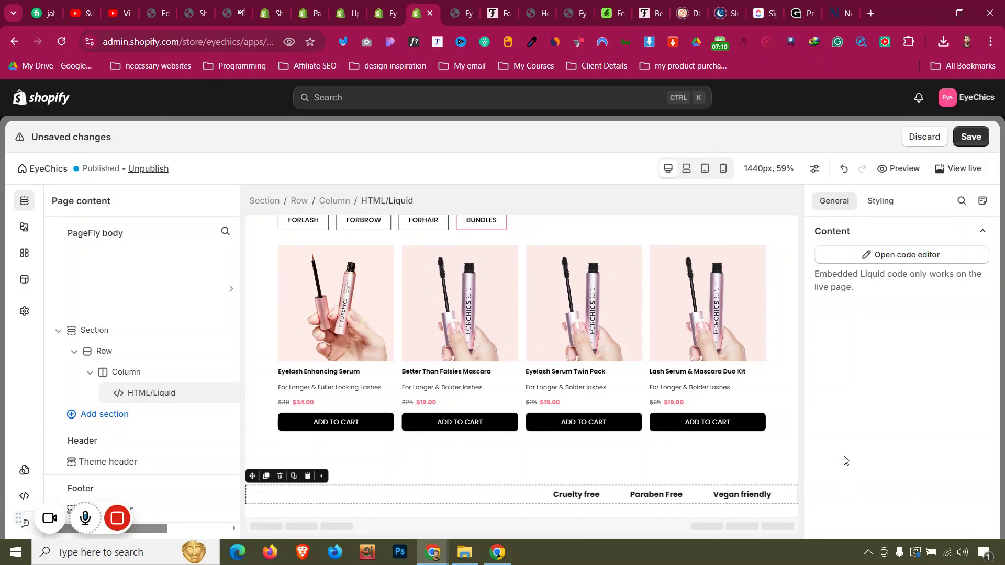
{"action": "left_click", "coordinate": [889, 265]}
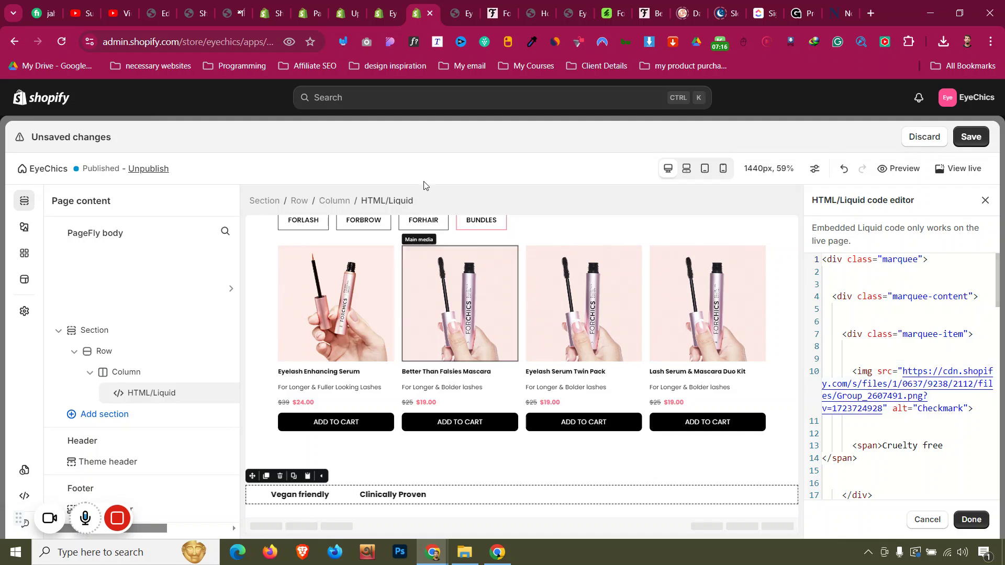
{"action": "key", "text": "ctrl+Page_Up"}
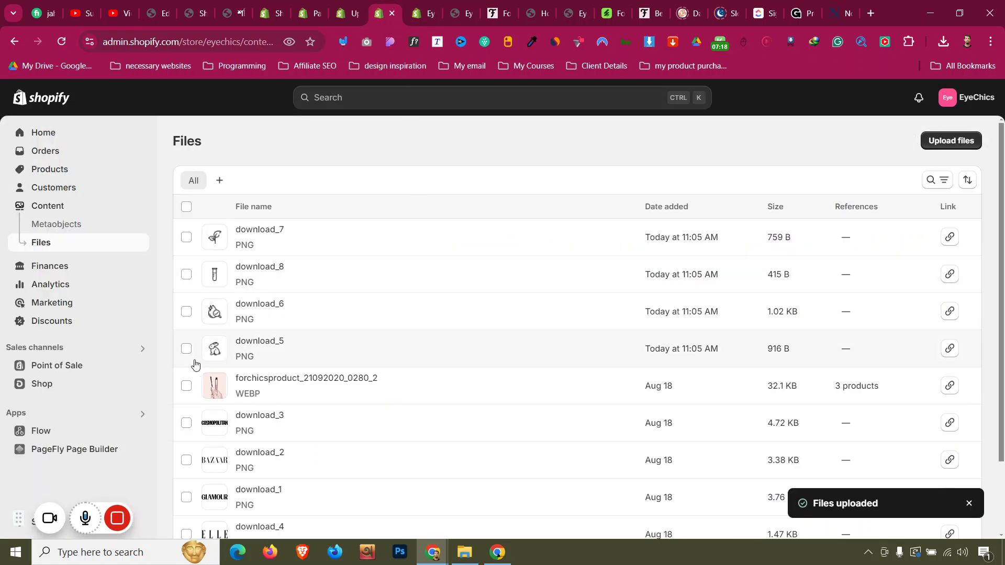
{"action": "left_click", "coordinate": [948, 354]}
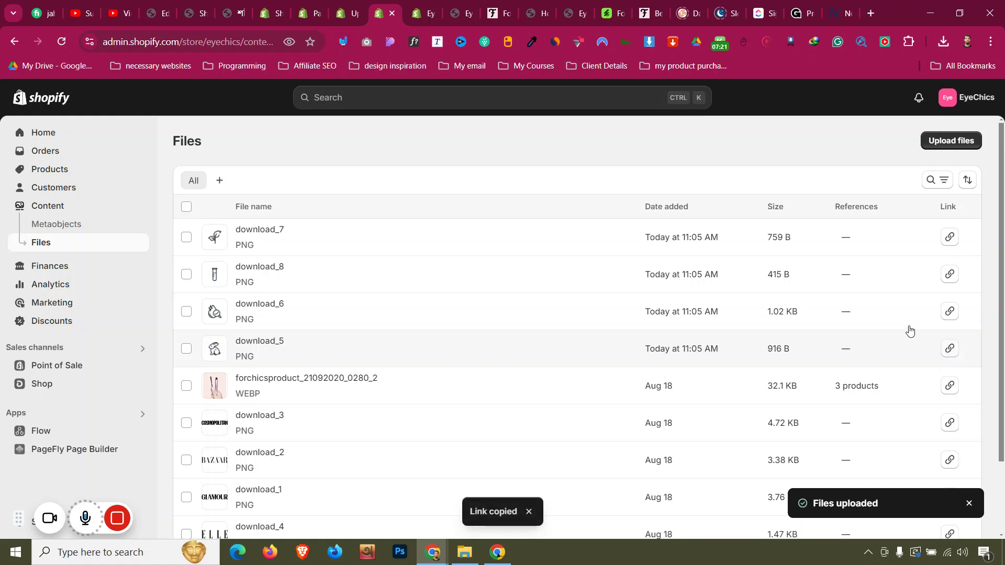
{"action": "left_click", "coordinate": [426, 11]}
{"action": "left_click", "coordinate": [903, 371]}
{"action": "left_click_drag", "start_coordinate": [900, 376], "coordinate": [884, 409]}
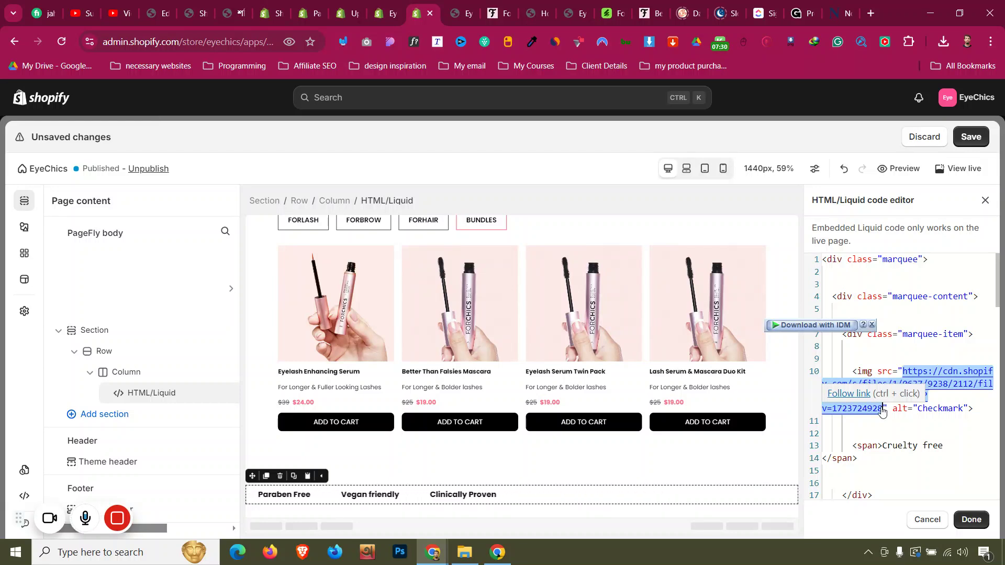
{"action": "key", "text": "ctrl+v"}
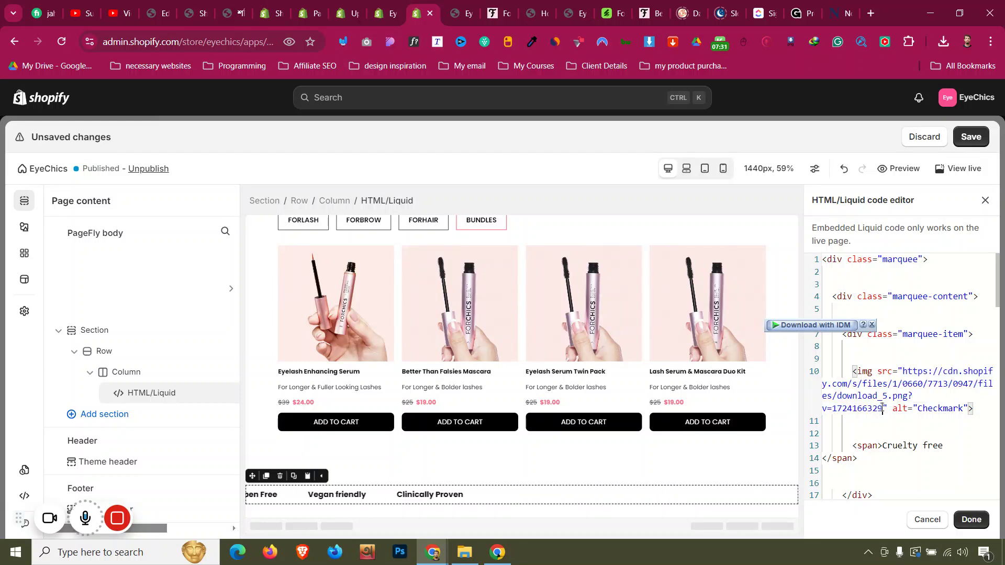
Paste the download_7 file link over the Paraben Free icon's image URL.
{"action": "left_click", "coordinate": [386, 9]}
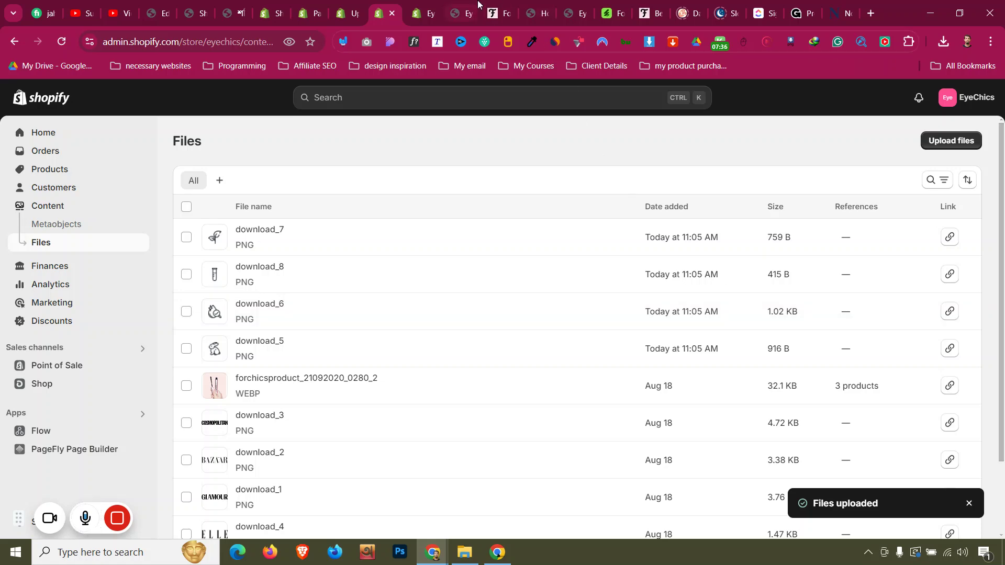
{"action": "left_click", "coordinate": [502, 4]}
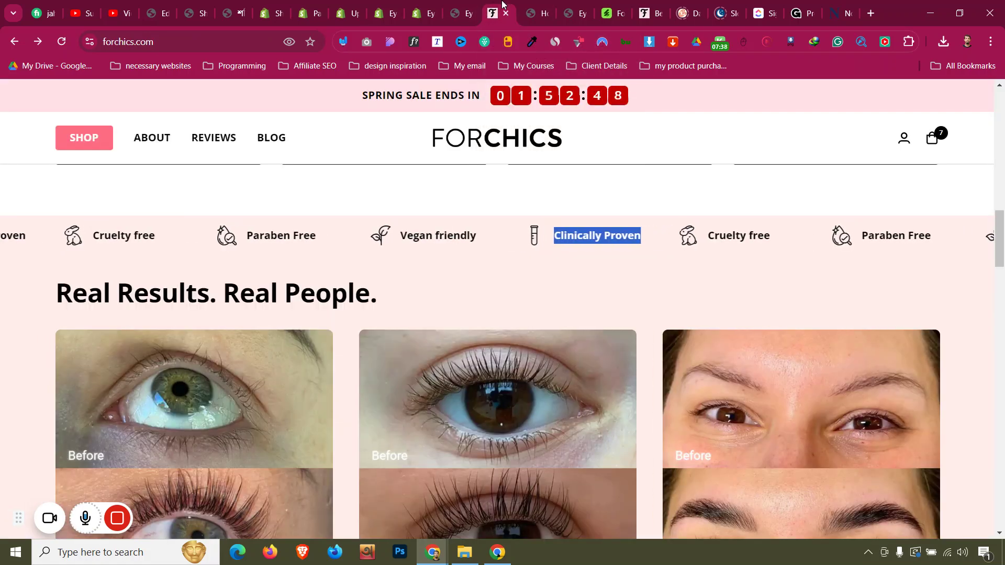
{"action": "left_click", "coordinate": [414, 4]}
{"action": "left_click", "coordinate": [372, 6]}
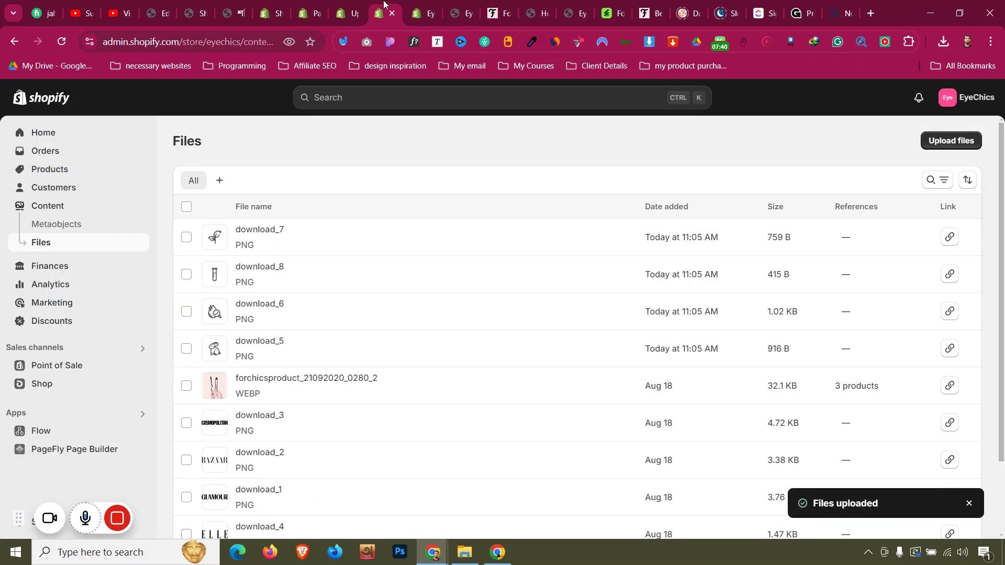
{"action": "left_click", "coordinate": [951, 238]}
{"action": "left_click", "coordinate": [434, 4]}
{"action": "scroll", "coordinate": [890, 340], "scroll_direction": "down", "scroll_amount": 5}
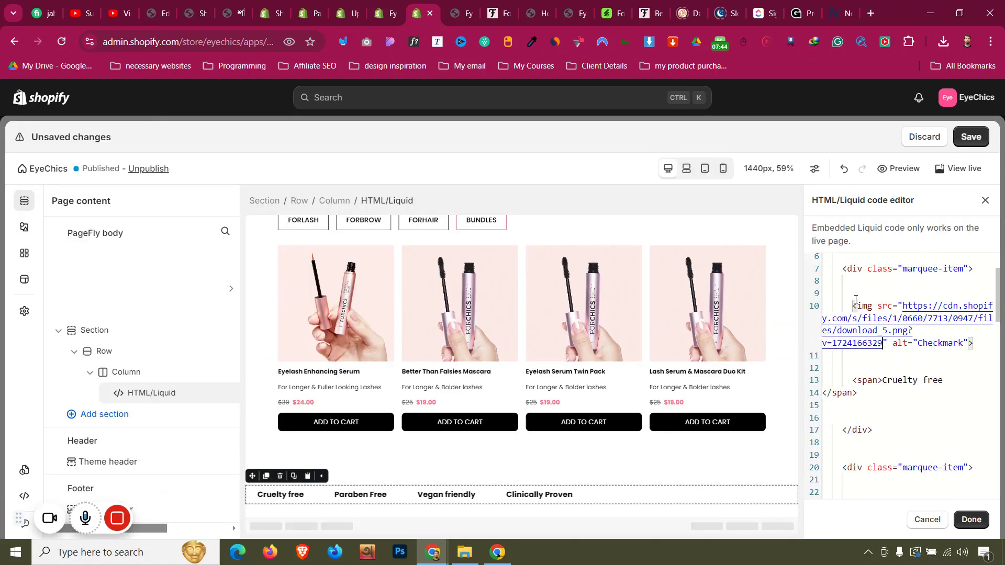
{"action": "scroll", "coordinate": [859, 298], "scroll_direction": "up", "scroll_amount": 2}
{"action": "scroll", "coordinate": [860, 299], "scroll_direction": "down", "scroll_amount": 3}
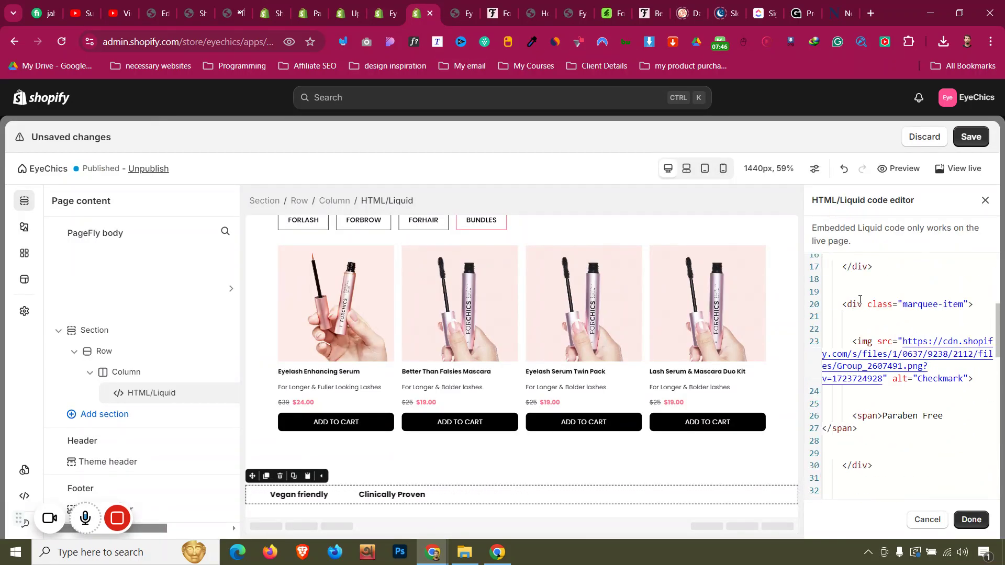
{"action": "left_click", "coordinate": [902, 341]}
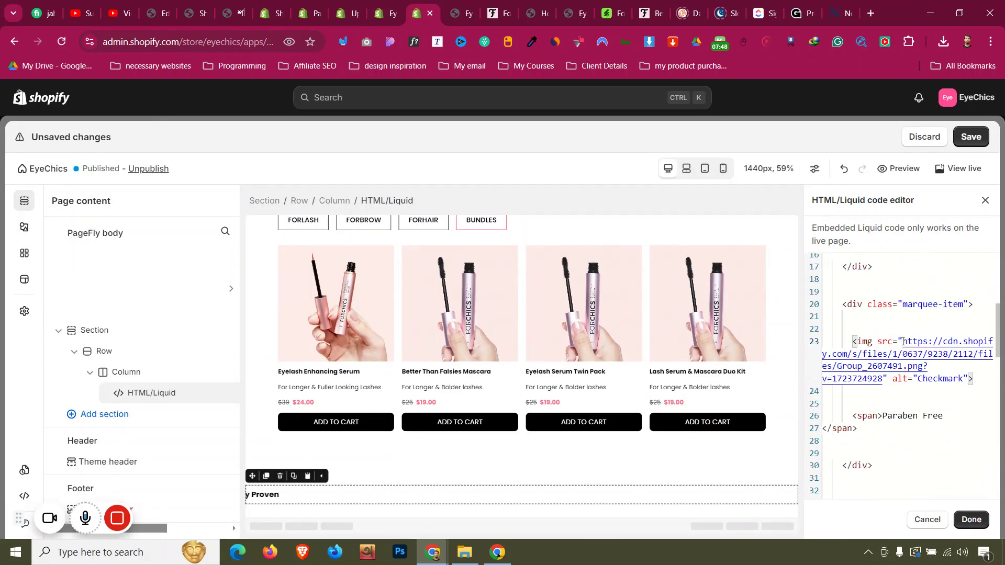
{"action": "left_click_drag", "start_coordinate": [902, 343], "coordinate": [882, 366]}
{"action": "key", "text": "ctrl+v"}
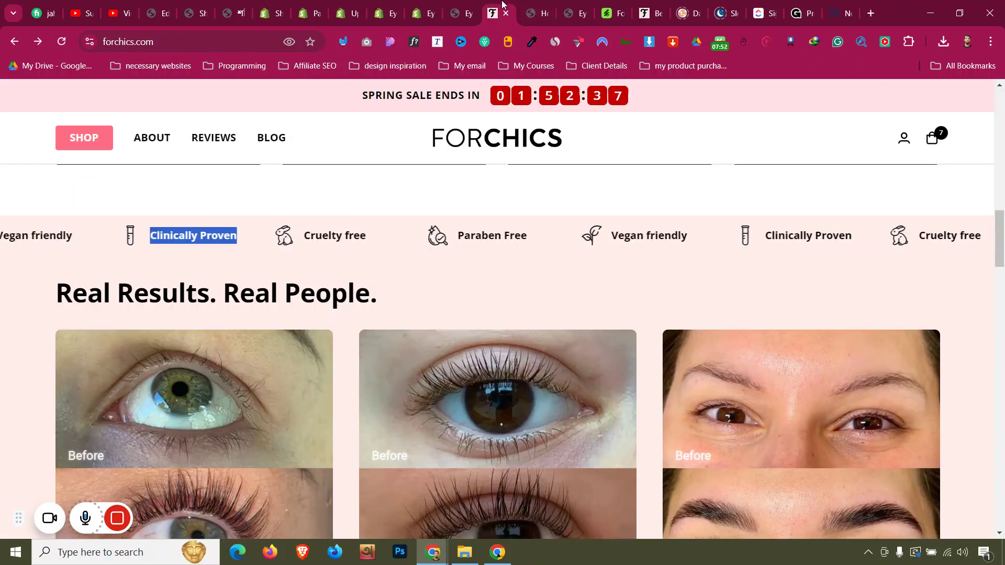
Change the Paraben Free icon's image URL to the download_6 file link.
{"action": "left_click", "coordinate": [502, 6]}
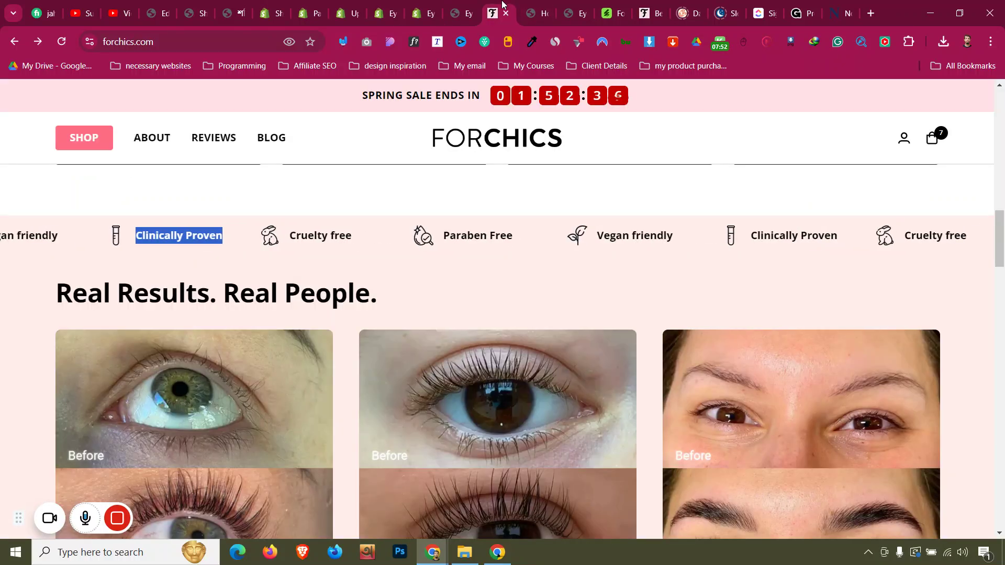
{"action": "left_click", "coordinate": [424, 11]}
{"action": "left_click", "coordinate": [385, 12]}
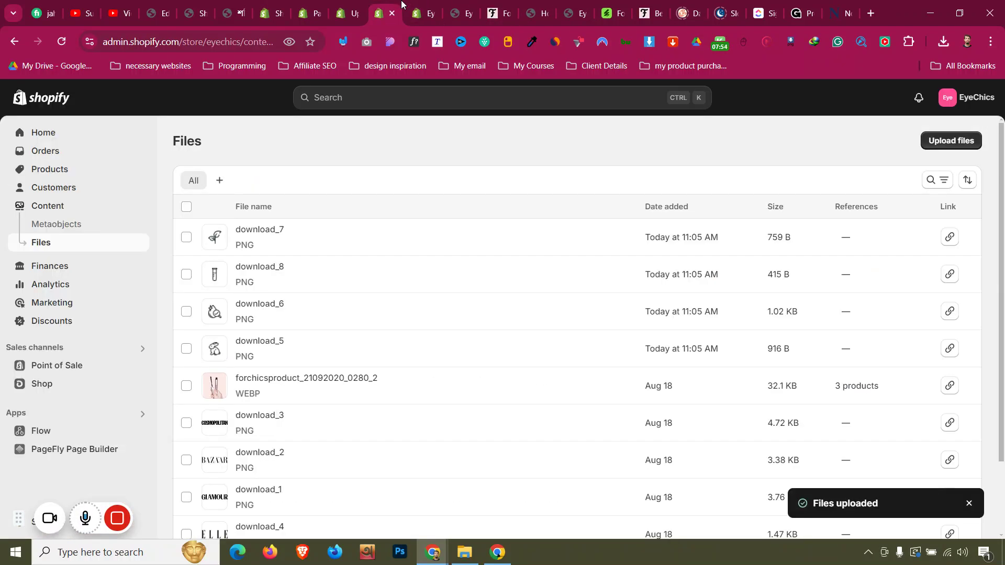
{"action": "left_click", "coordinate": [949, 312]}
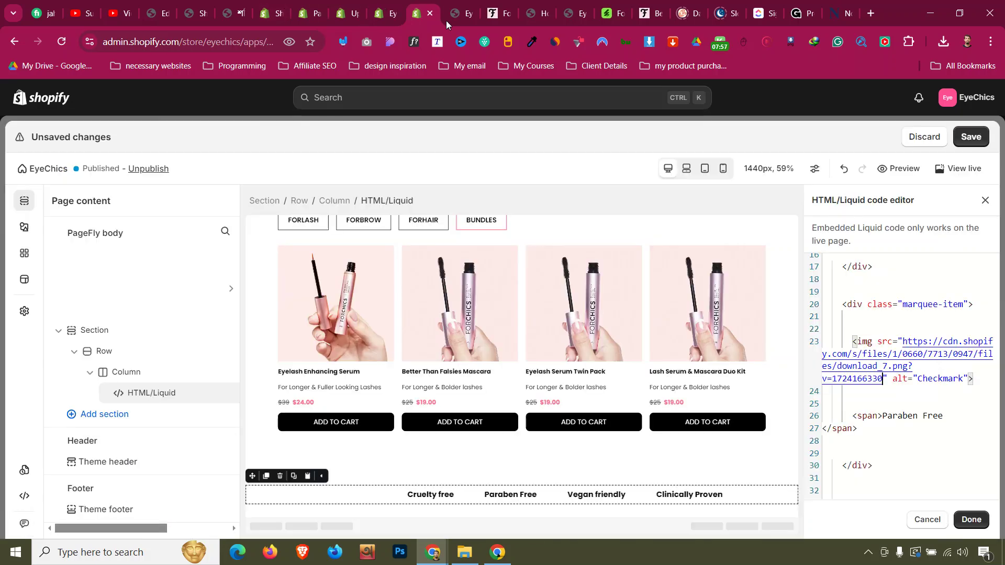
{"action": "left_click", "coordinate": [421, 11]}
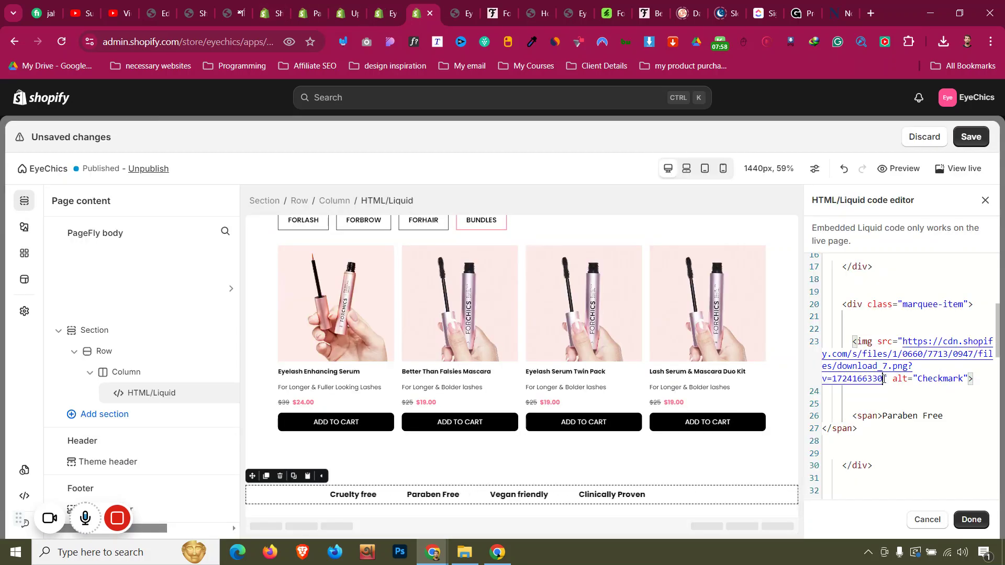
{"action": "left_click_drag", "start_coordinate": [884, 378], "coordinate": [902, 341]}
{"action": "key", "text": "ctrl+v"}
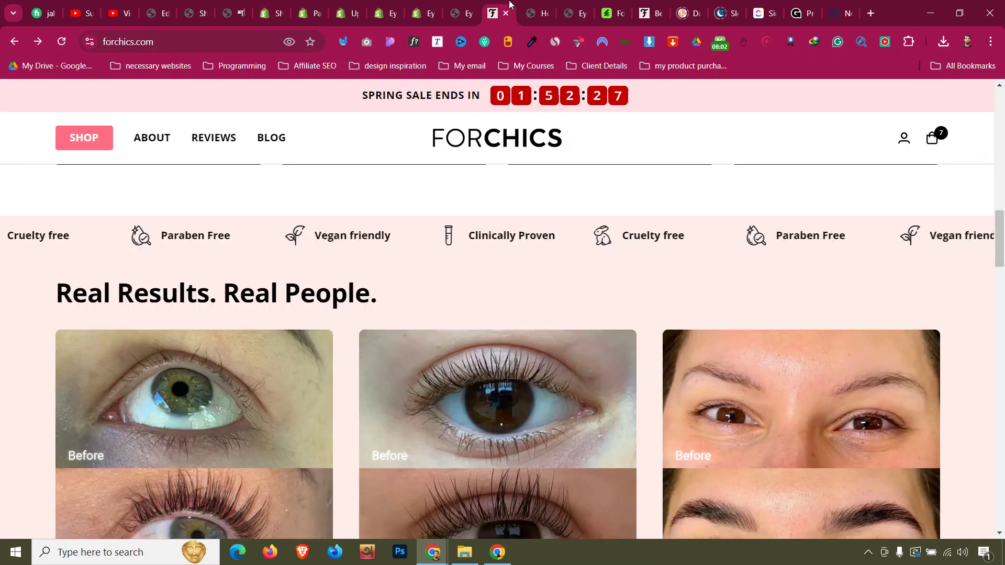
Set the Vegan friendly icon's image URL to the download_7 file link.
{"action": "left_click", "coordinate": [508, 8]}
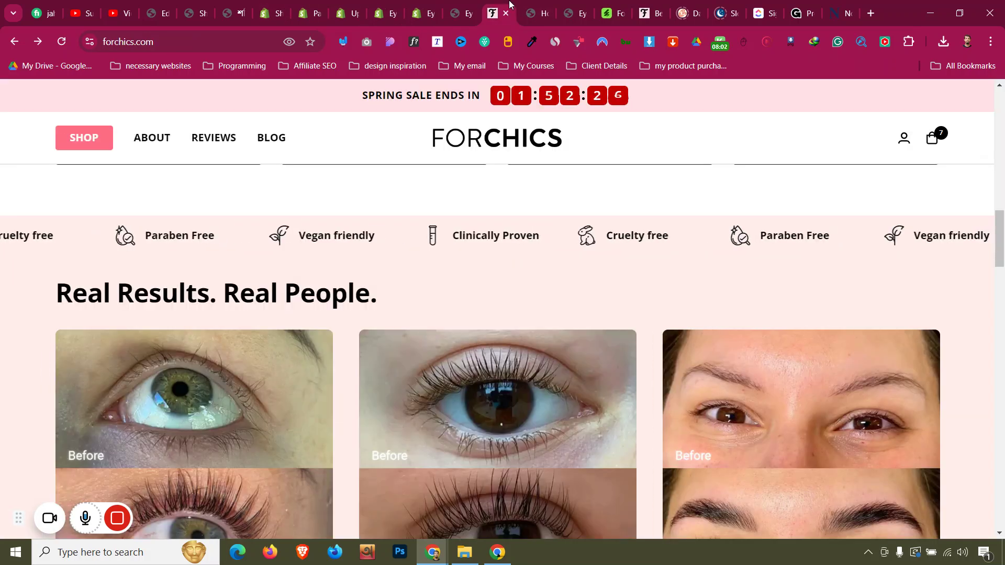
{"action": "left_click", "coordinate": [422, 11]}
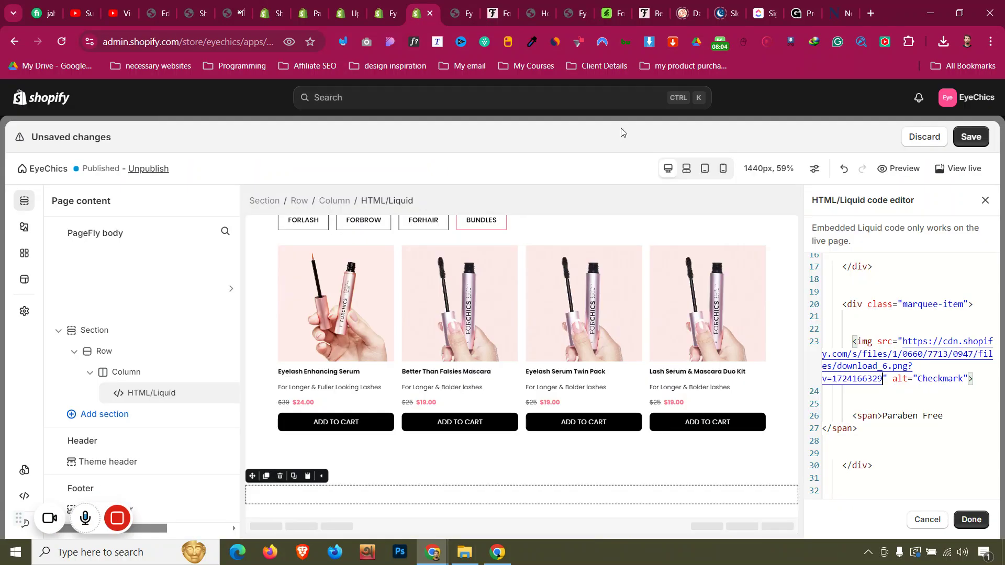
{"action": "left_click", "coordinate": [394, 4]}
{"action": "left_click", "coordinate": [950, 238]}
{"action": "left_click", "coordinate": [421, 11]}
{"action": "scroll", "coordinate": [879, 329], "scroll_direction": "down", "scroll_amount": 5}
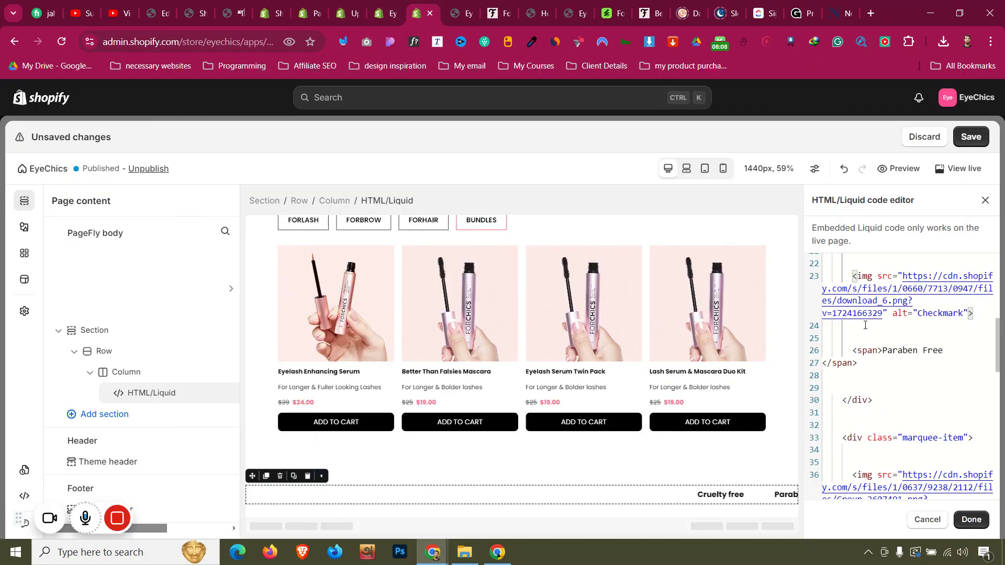
{"action": "scroll", "coordinate": [880, 329], "scroll_direction": "down", "scroll_amount": 1}
{"action": "left_click_drag", "start_coordinate": [884, 349], "coordinate": [908, 312]}
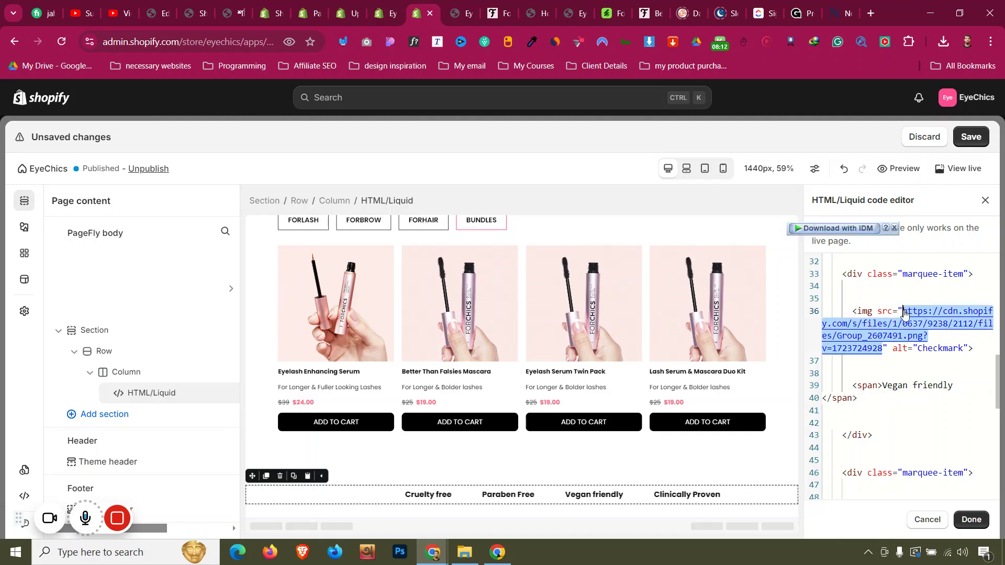
{"action": "key", "text": "ctrl+v"}
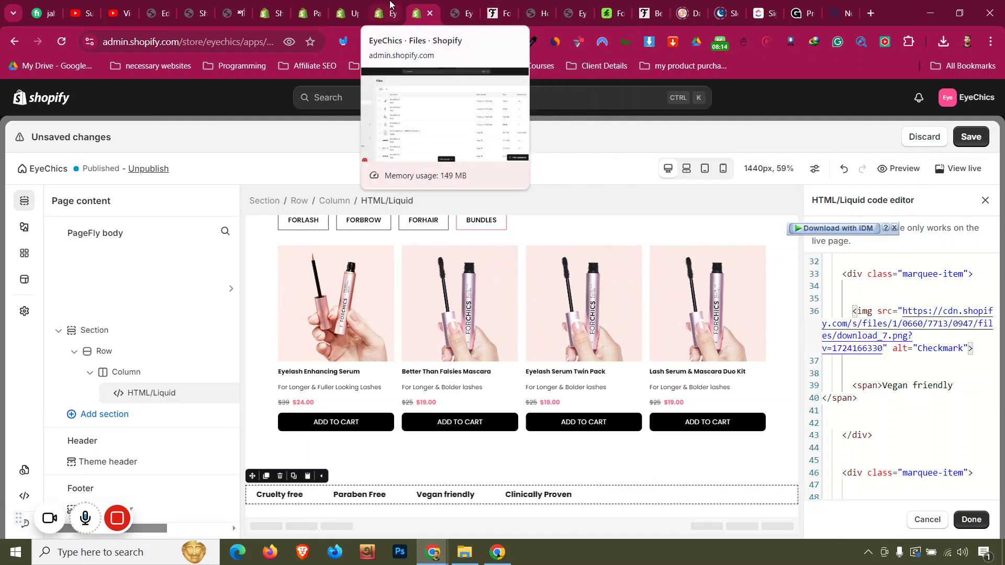
Set the Clinically Proven icon's image URL to download_8 and close the code editor.
{"action": "left_click", "coordinate": [385, 13]}
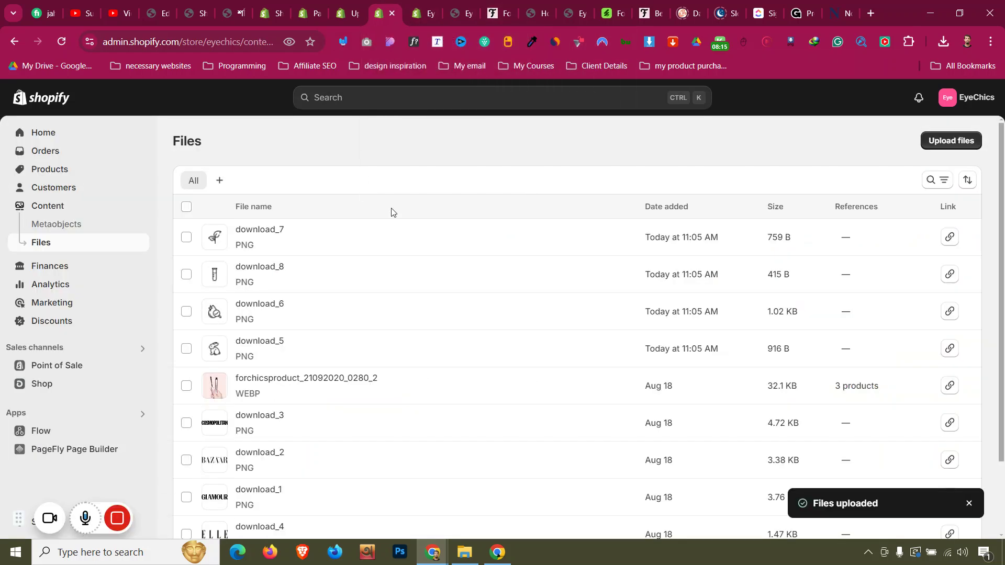
{"action": "left_click", "coordinate": [954, 276]}
{"action": "key", "text": "ctrl+Tab"}
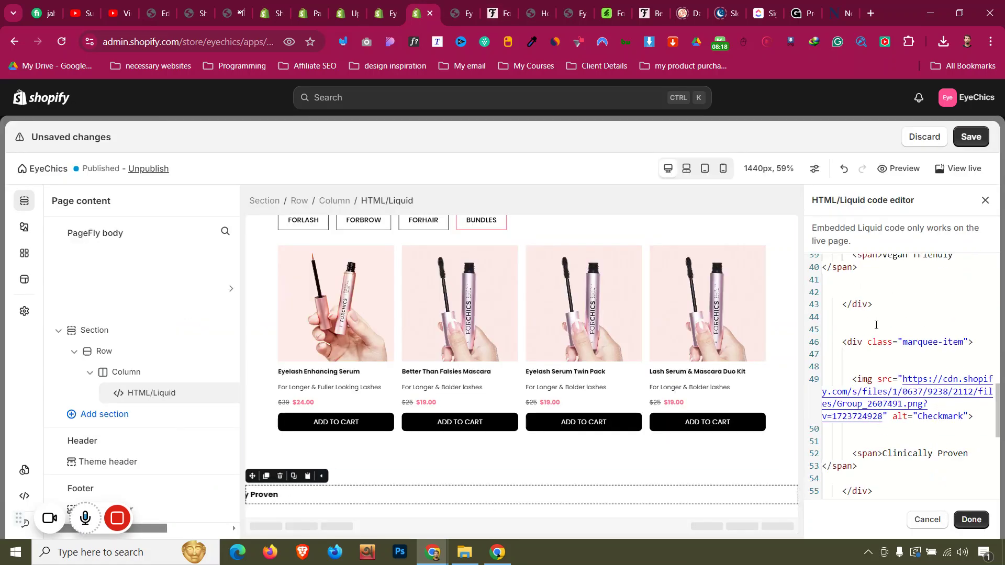
{"action": "scroll", "coordinate": [876, 325], "scroll_direction": "down", "scroll_amount": 1}
{"action": "left_click_drag", "start_coordinate": [883, 385], "coordinate": [903, 346]}
{"action": "key", "text": "ctrl+v"}
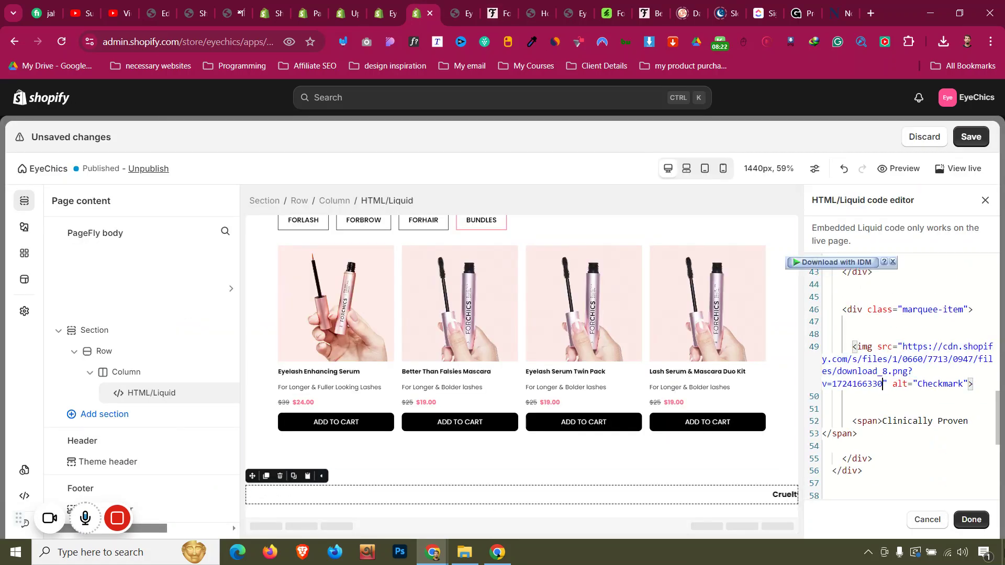
{"action": "left_click", "coordinate": [958, 521]}
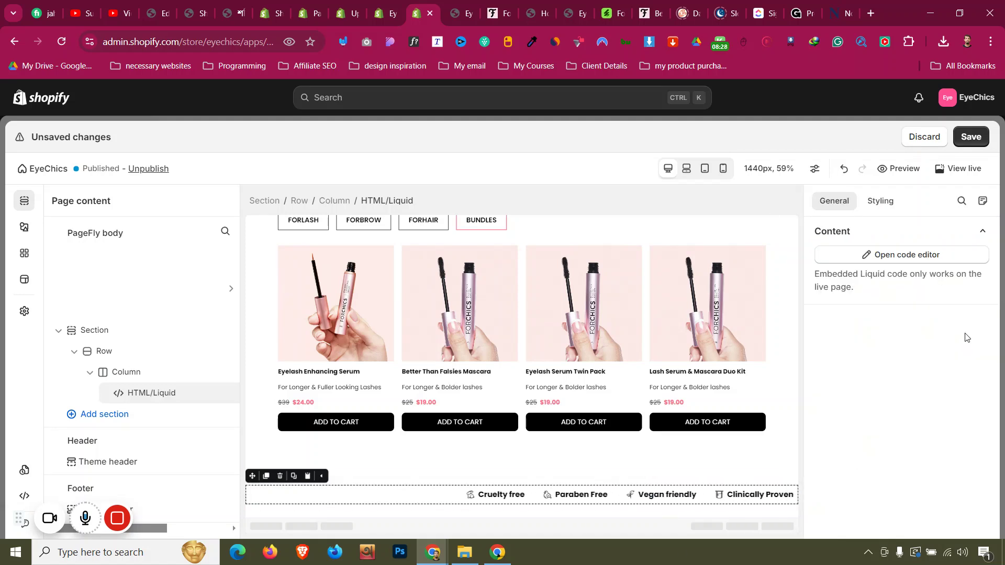
Save and publish the PageFly page with Ctrl+S.
{"action": "key", "text": "ctrl+s"}
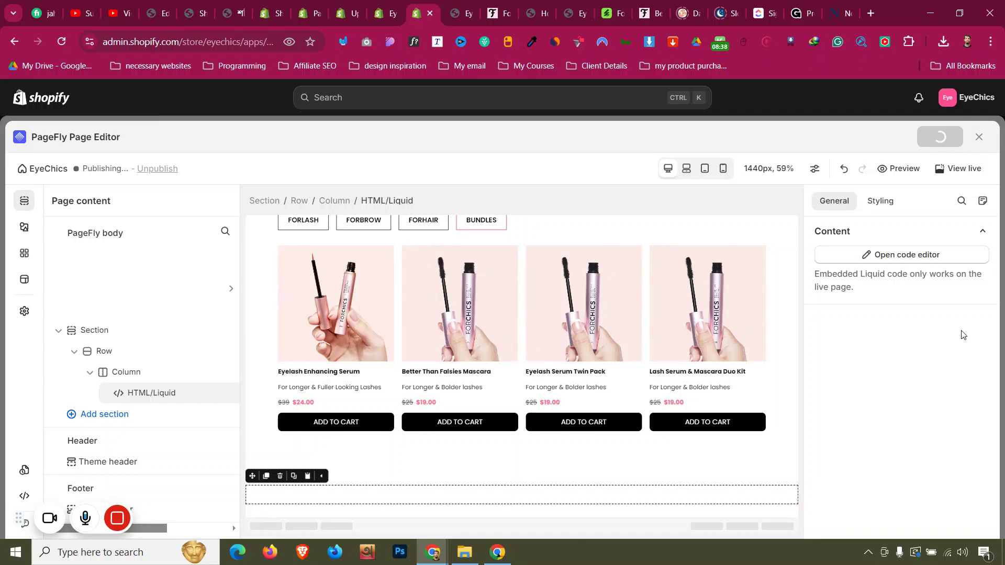
View the live EyeChics page's icon marquee, compare it with forchics.com, and return to the editor.
{"action": "left_click", "coordinate": [975, 167]}
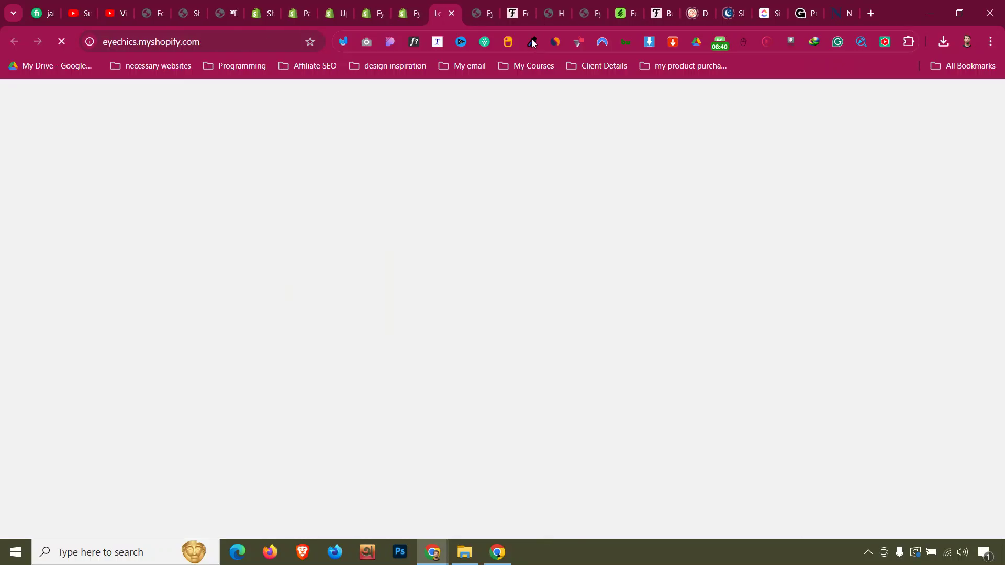
{"action": "left_click", "coordinate": [452, 13]}
{"action": "left_click", "coordinate": [451, 13]}
{"action": "left_click", "coordinate": [451, 8]}
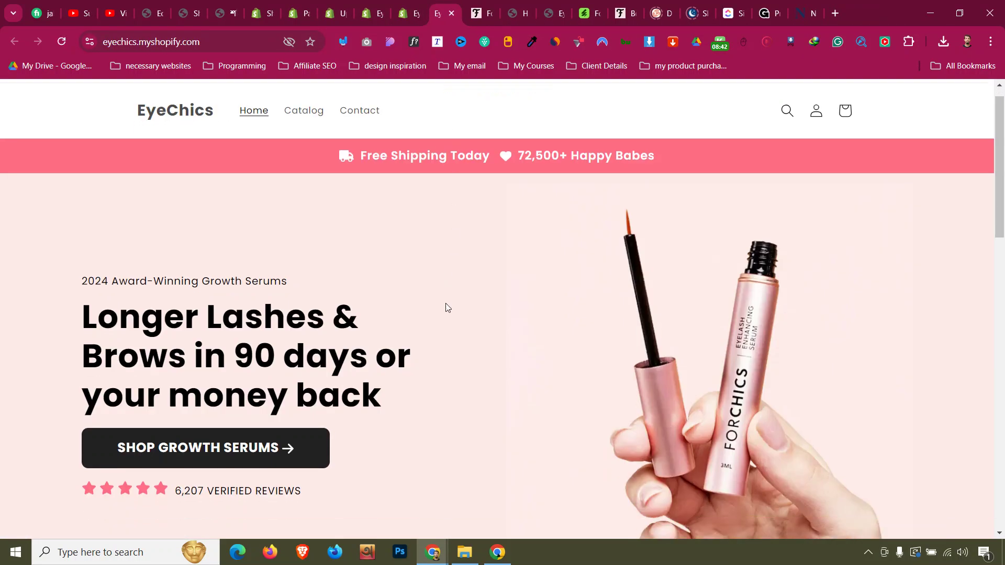
{"action": "scroll", "coordinate": [446, 305], "scroll_direction": "down", "scroll_amount": 15}
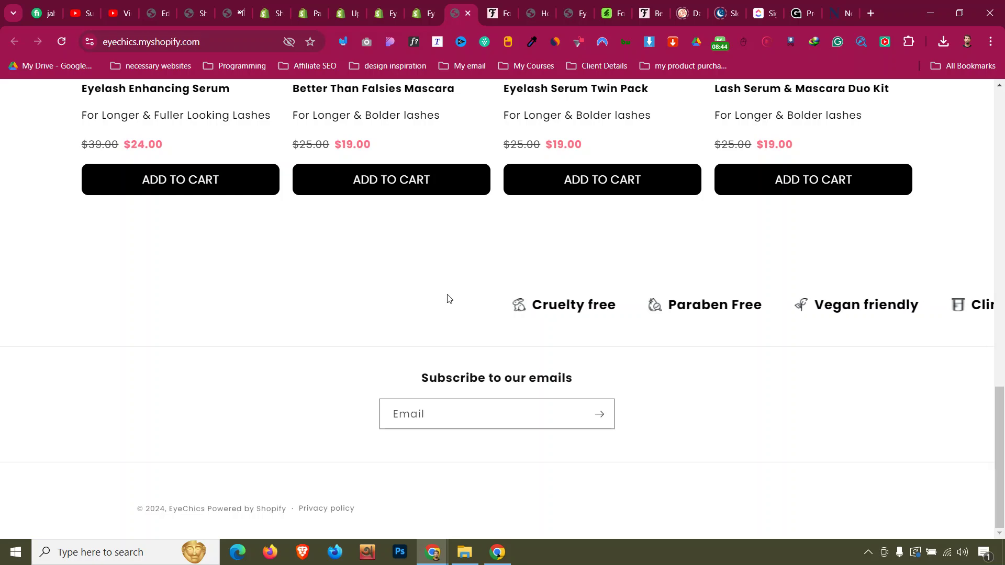
{"action": "left_click", "coordinate": [510, 4]}
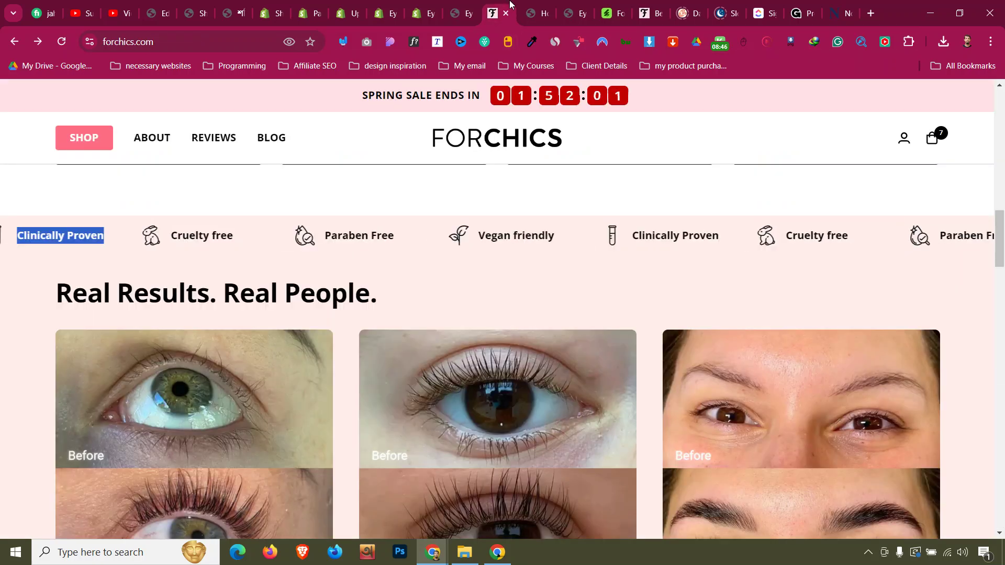
{"action": "left_click", "coordinate": [455, 12]}
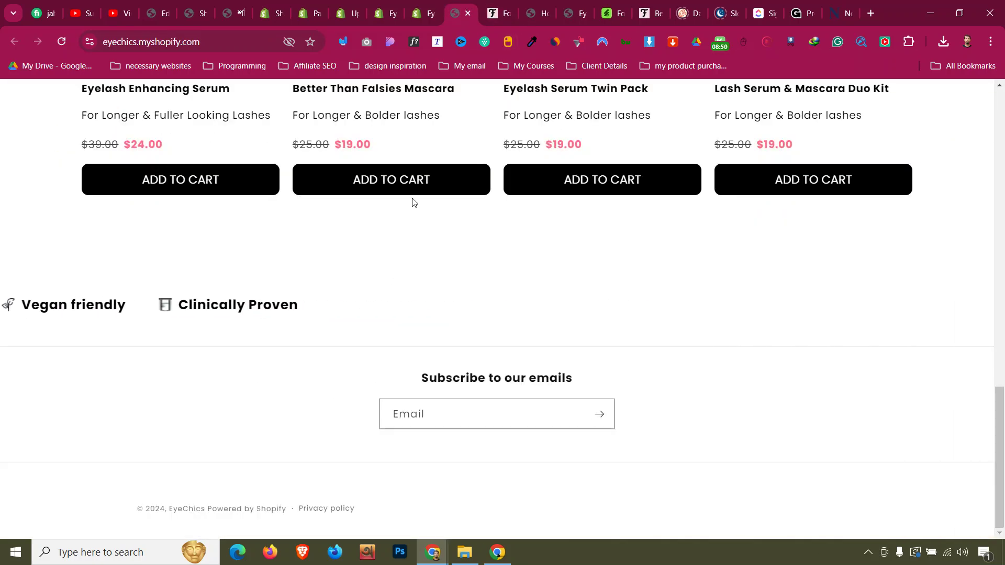
{"action": "key", "text": "ctrl+shift+Tab"}
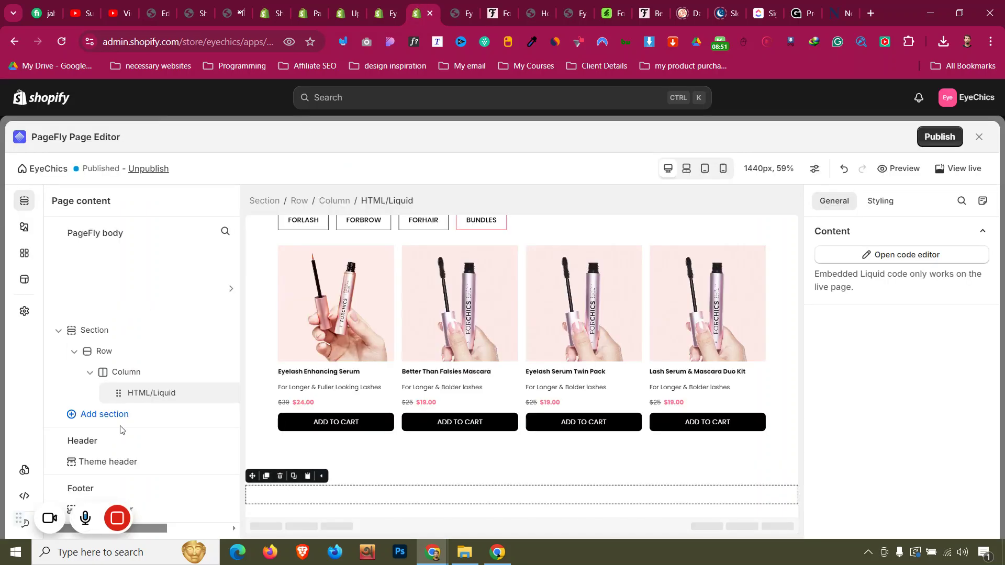
In the custom CSS, change the .marquee-item img width and height from 20px to 30px.
{"action": "left_click", "coordinate": [24, 496]}
{"action": "scroll", "coordinate": [111, 410], "scroll_direction": "down", "scroll_amount": 10}
{"action": "scroll", "coordinate": [111, 410], "scroll_direction": "down", "scroll_amount": 2}
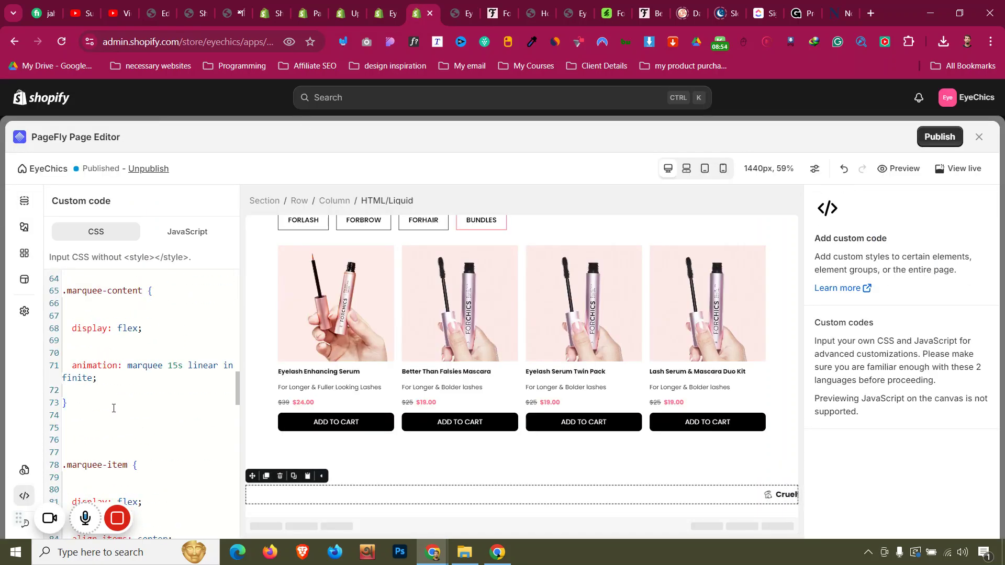
{"action": "scroll", "coordinate": [114, 405], "scroll_direction": "down", "scroll_amount": 10}
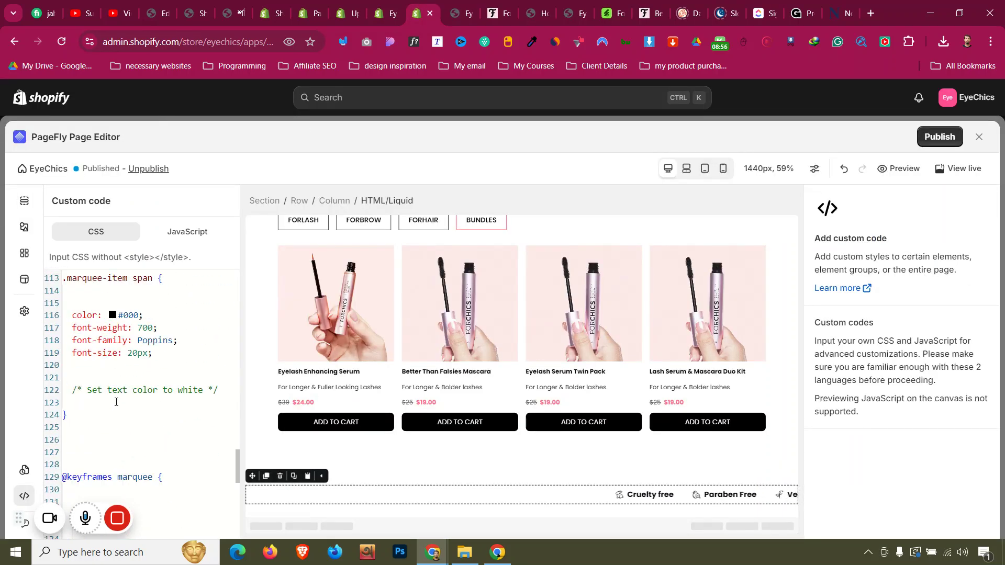
{"action": "scroll", "coordinate": [115, 382], "scroll_direction": "up", "scroll_amount": 3}
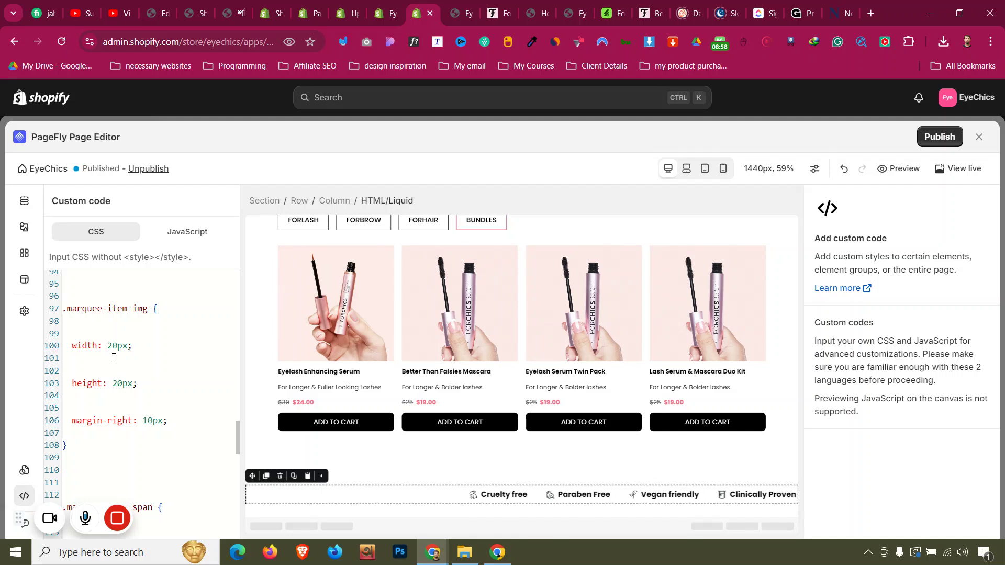
{"action": "double_click", "coordinate": [112, 346]}
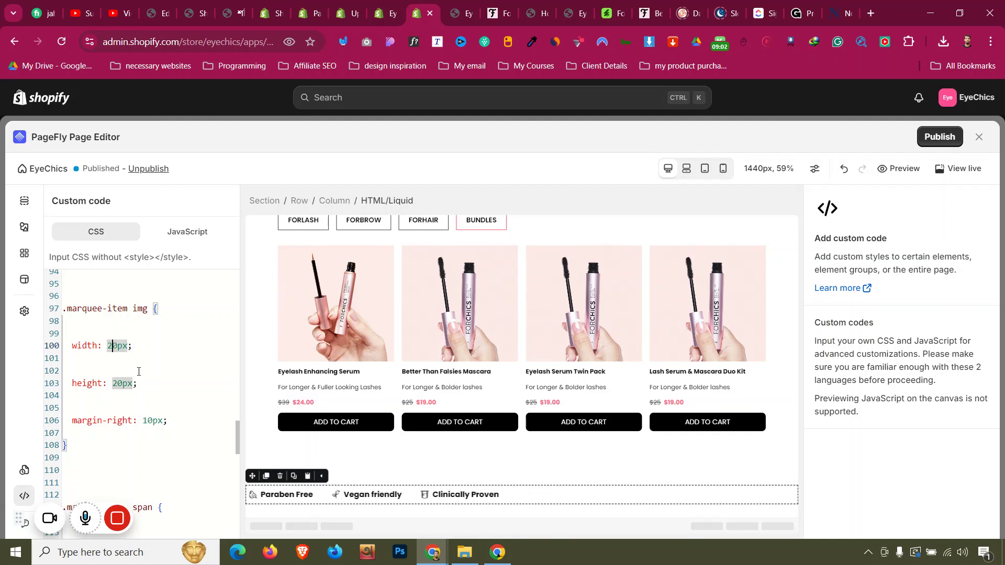
{"action": "key", "text": "Left"}
{"action": "key", "text": "Delete"}
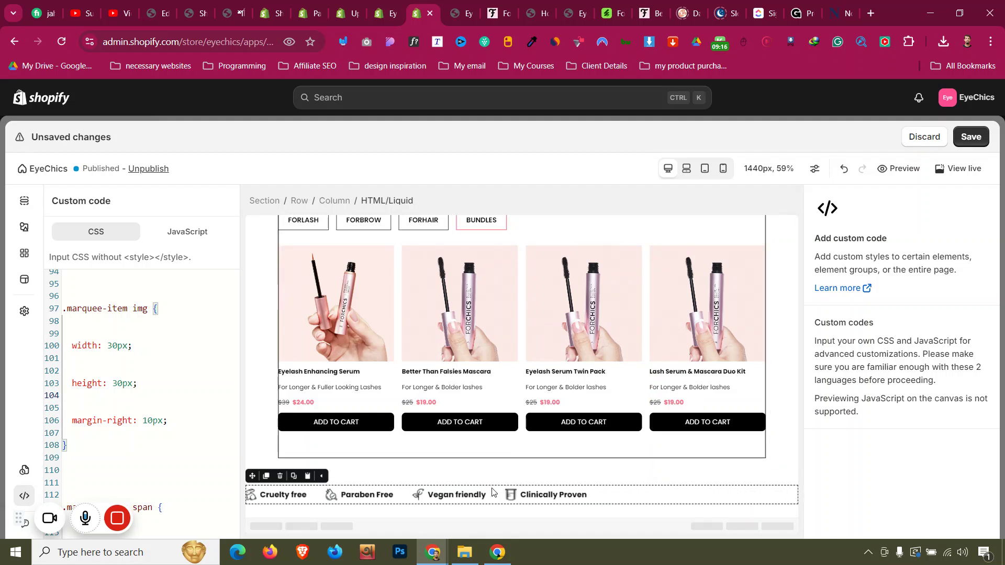
Remove the blank lines inside the Clinically Proven item of the marquee HTML/Liquid code.
{"action": "left_click", "coordinate": [511, 494]}
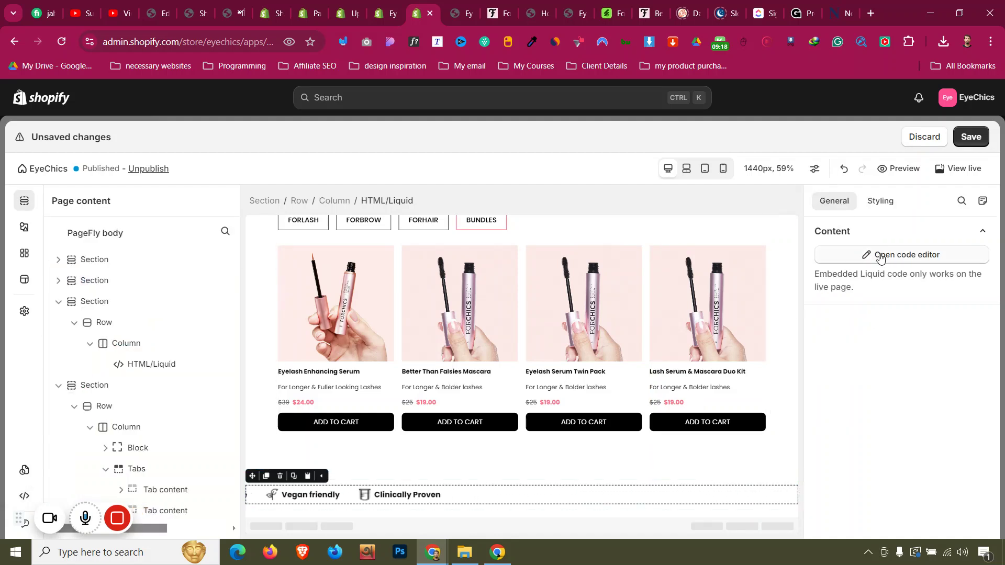
{"action": "left_click", "coordinate": [884, 317]}
{"action": "scroll", "coordinate": [894, 335], "scroll_direction": "down", "scroll_amount": 10}
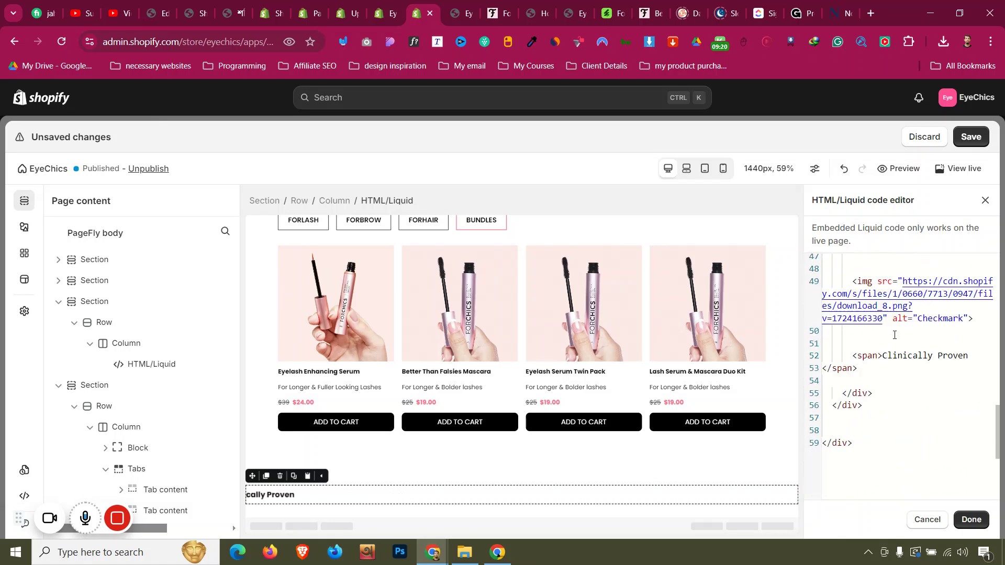
{"action": "key", "text": "BackSpace"}
{"action": "key", "text": "BackSpace"}
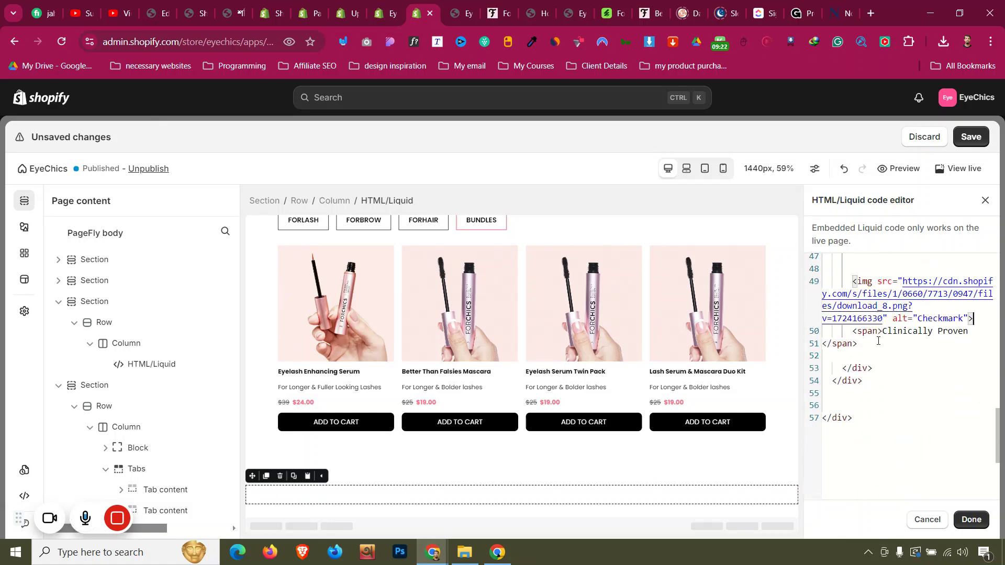
{"action": "scroll", "coordinate": [883, 271], "scroll_direction": "up", "scroll_amount": 1}
{"action": "key", "text": "BackSpace"}
{"action": "key", "text": "BackSpace"}
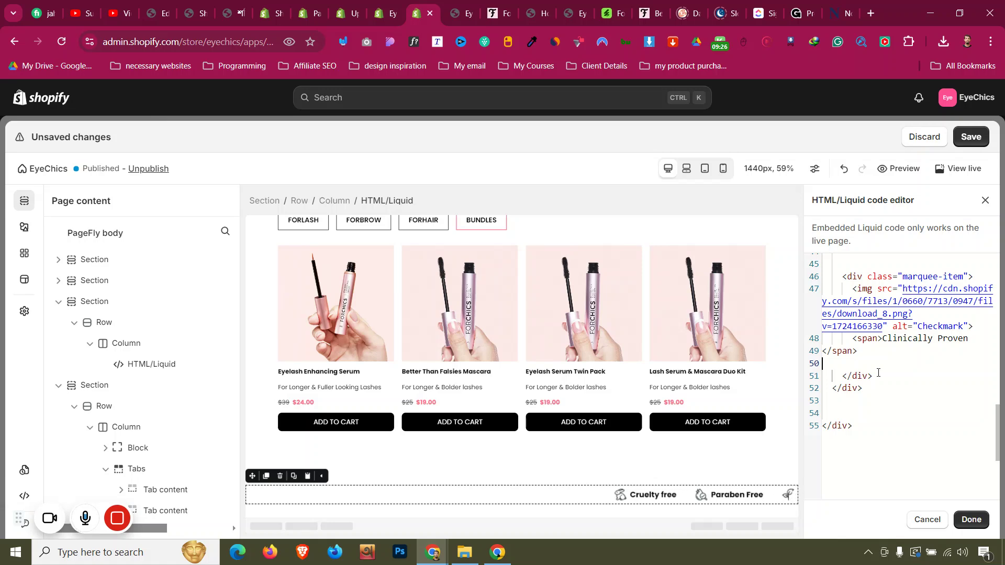
{"action": "key", "text": "alt+Up"}
{"action": "scroll", "coordinate": [902, 368], "scroll_direction": "up", "scroll_amount": 2}
{"action": "scroll", "coordinate": [902, 368], "scroll_direction": "up", "scroll_amount": 1}
Clear the blank lines in the Vegan friendly, Paraben Free and Cruelty free items.
{"action": "left_click", "coordinate": [869, 294]}
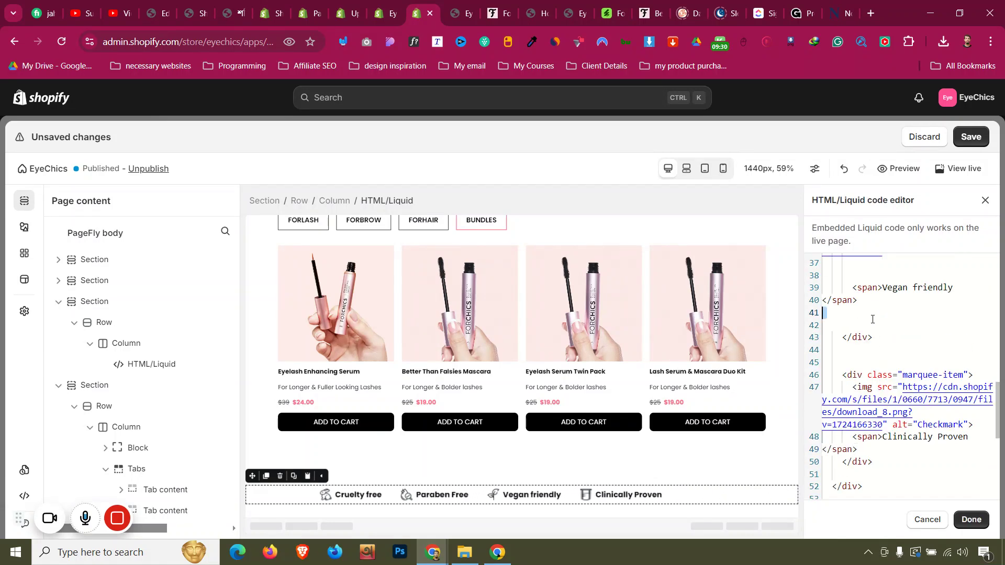
{"action": "key", "text": "Delete"}
{"action": "key", "text": "Delete"}
{"action": "scroll", "coordinate": [869, 343], "scroll_direction": "up", "scroll_amount": 2}
{"action": "key", "text": "ctrl+z"}
{"action": "key", "text": "ctrl+z"}
{"action": "key", "text": "ctrl+z"}
{"action": "key", "text": "ctrl+z"}
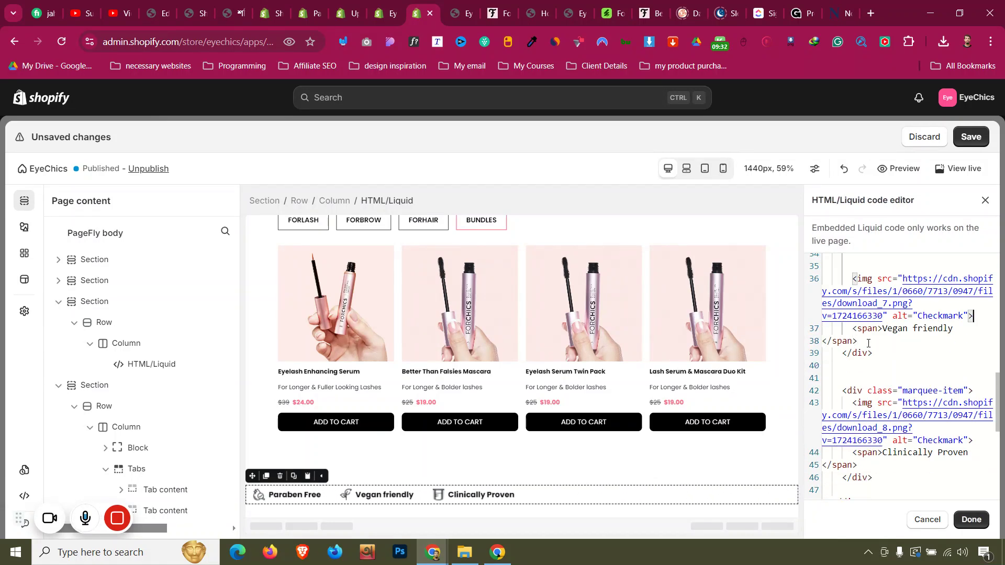
{"action": "key", "text": "ctrl+z"}
{"action": "key", "text": "ctrl+z"}
{"action": "key", "text": "ctrl+z"}
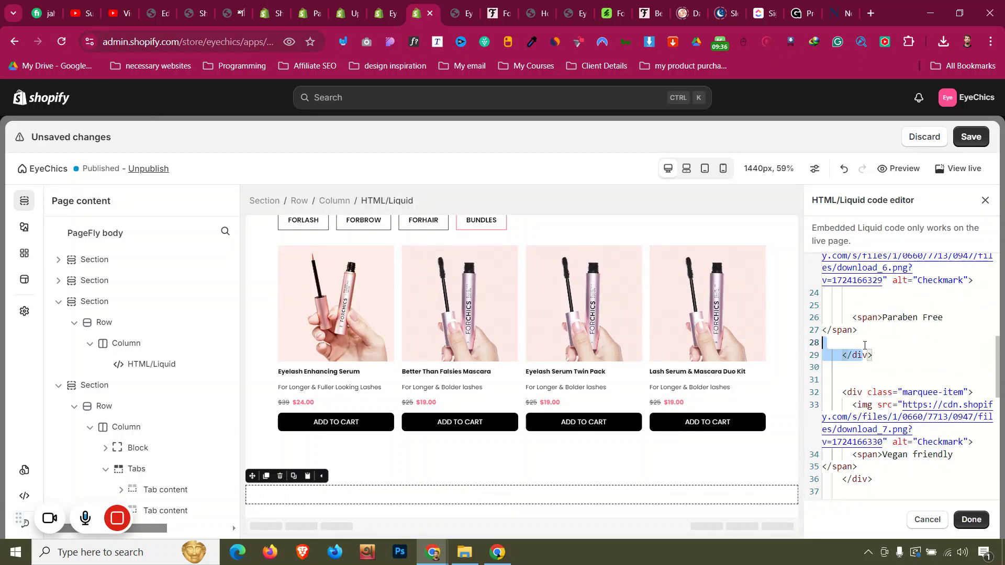
{"action": "key", "text": "ctrl+z"}
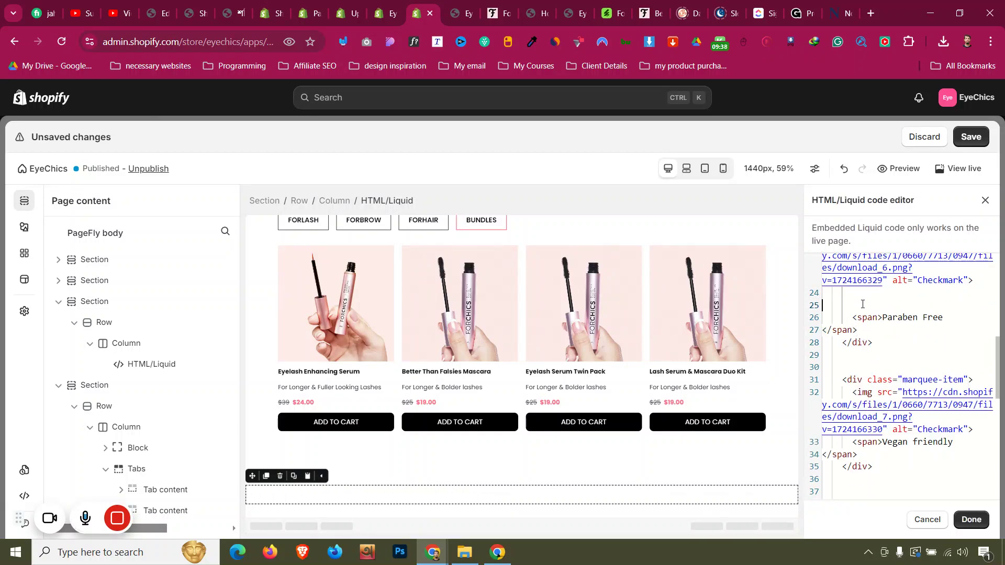
{"action": "key", "text": "ctrl+z"}
{"action": "key", "text": "ctrl+z"}
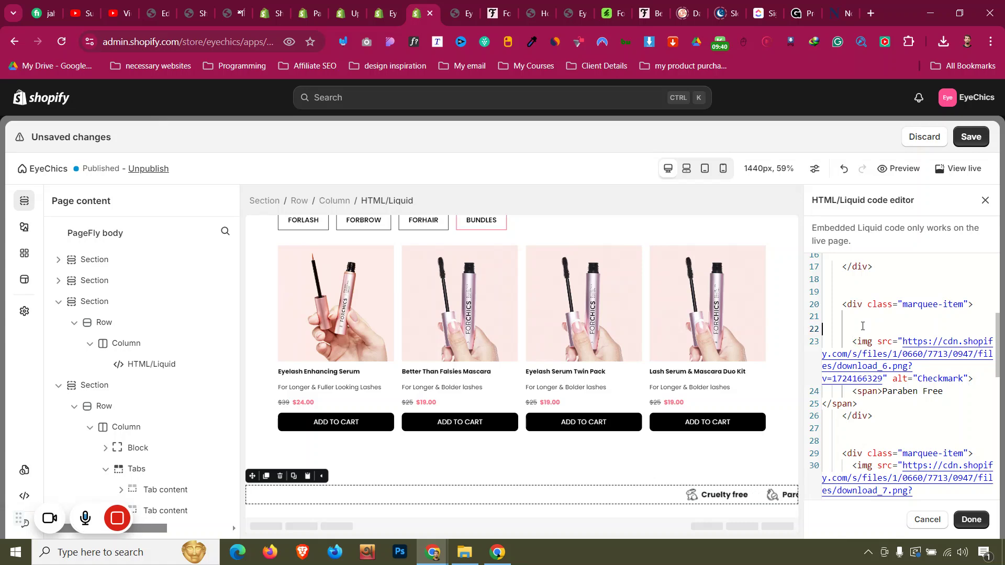
{"action": "key", "text": "ctrl+z"}
{"action": "key", "text": "ctrl+z"}
{"action": "scroll", "coordinate": [868, 290], "scroll_direction": "up", "scroll_amount": 2}
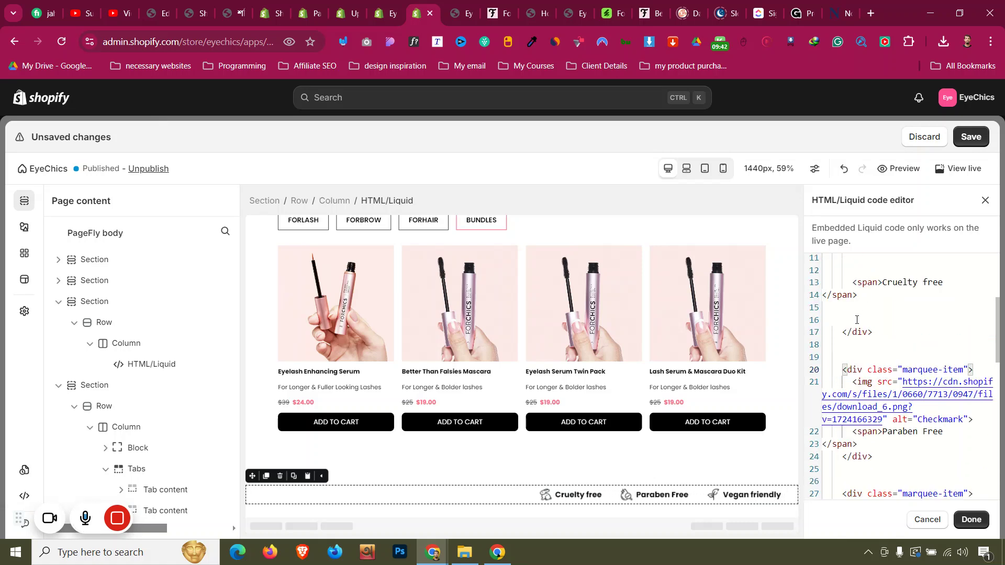
{"action": "key", "text": "ctrl+z"}
{"action": "key", "text": "ctrl+z"}
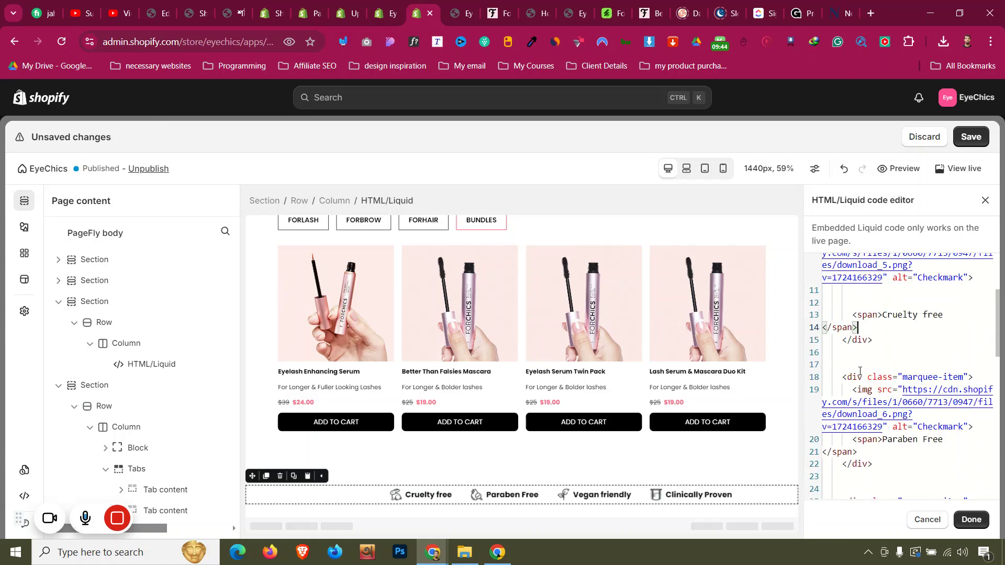
{"action": "key", "text": "ctrl+z"}
{"action": "key", "text": "ctrl+z"}
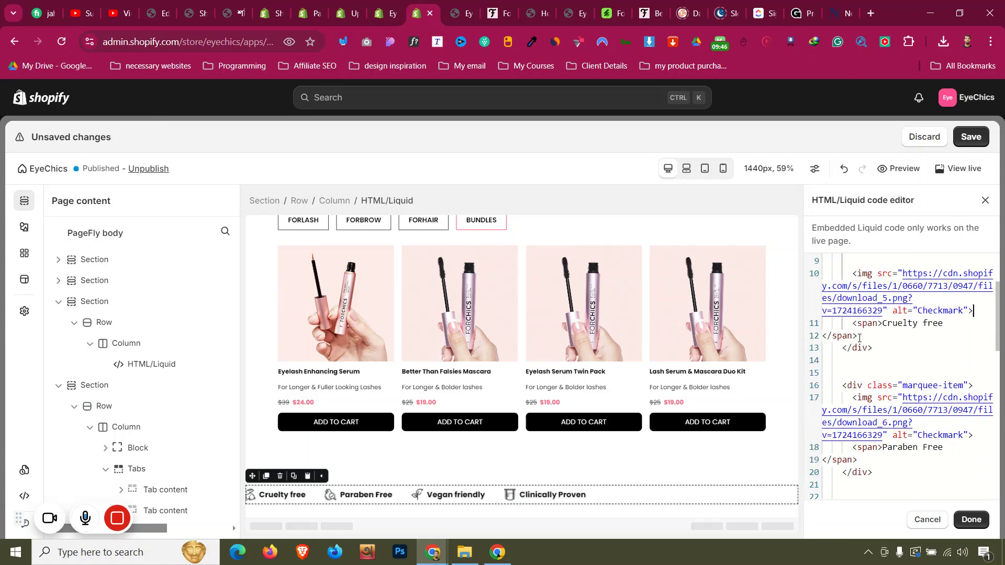
{"action": "key", "text": "ctrl+z"}
{"action": "key", "text": "ctrl+z"}
{"action": "key", "text": "ctrl+z"}
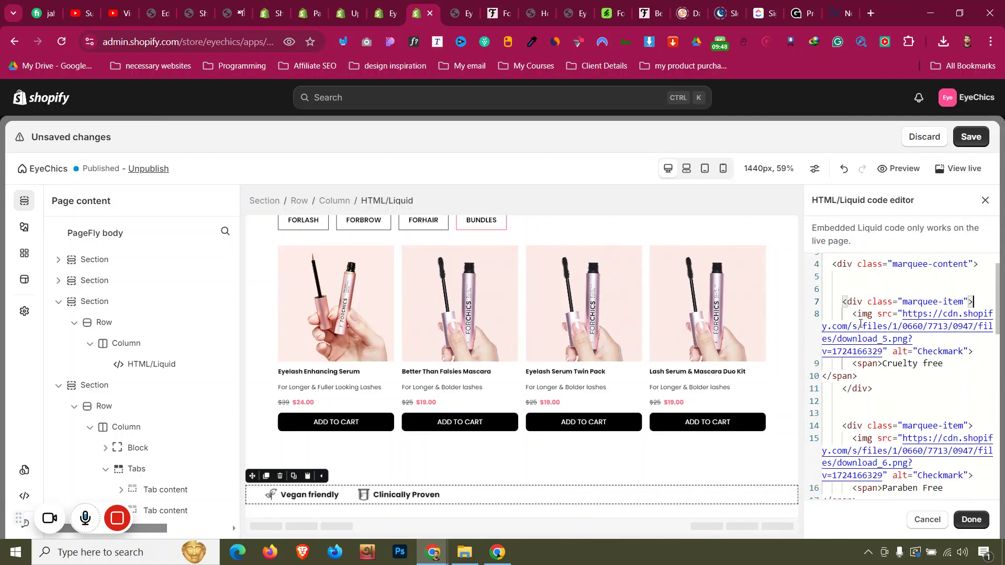
{"action": "scroll", "coordinate": [853, 317], "scroll_direction": "up", "scroll_amount": 1}
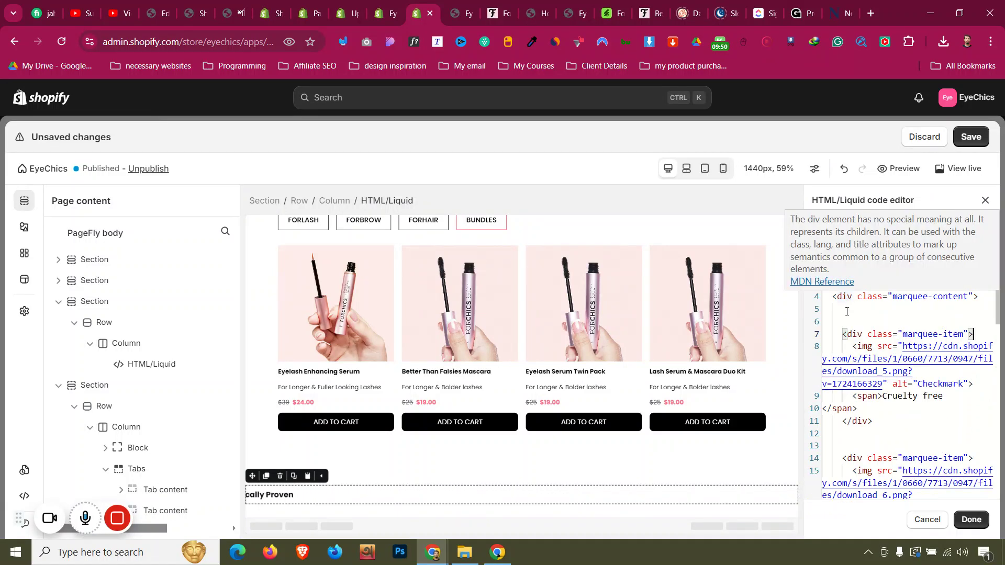
Copy the four marquee-item blocks and paste them three more times after the last item.
{"action": "left_click_drag", "start_coordinate": [842, 334], "coordinate": [882, 431]}
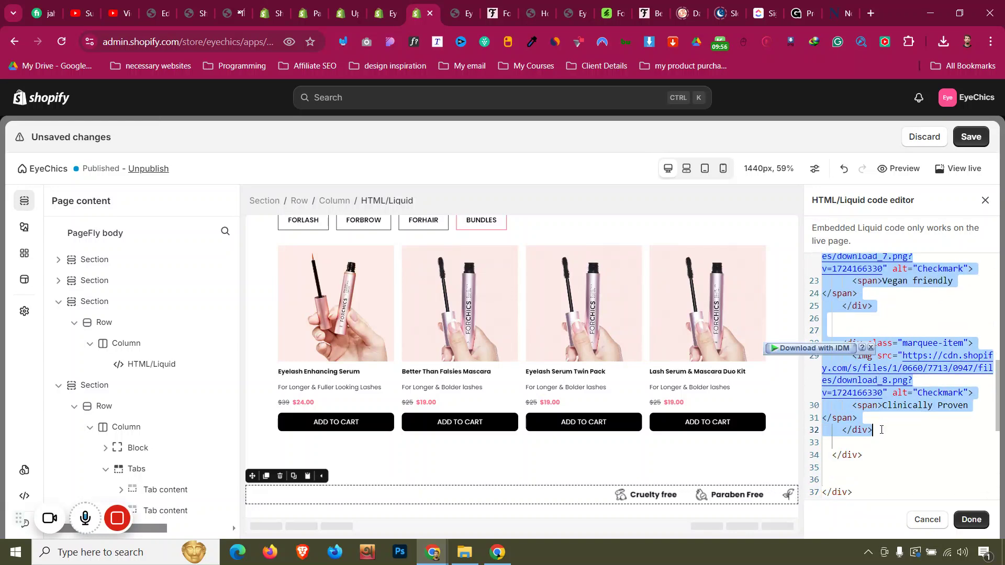
{"action": "left_click", "coordinate": [882, 431]}
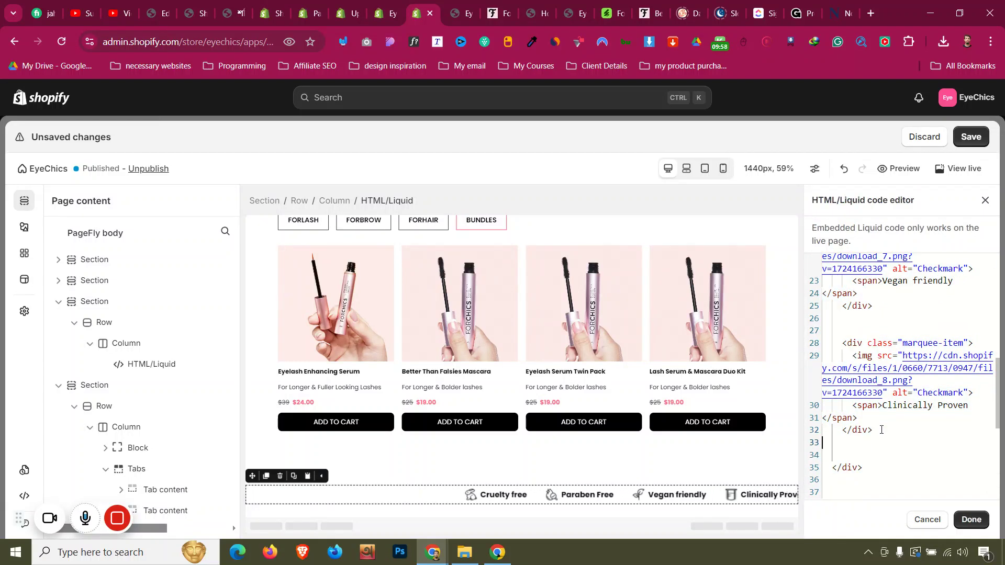
{"action": "key", "text": "ctrl+v"}
{"action": "key", "text": "Return"}
{"action": "key", "text": "ctrl+v"}
{"action": "key", "text": "Return"}
{"action": "key", "text": "Return"}
{"action": "key", "text": "ctrl+v"}
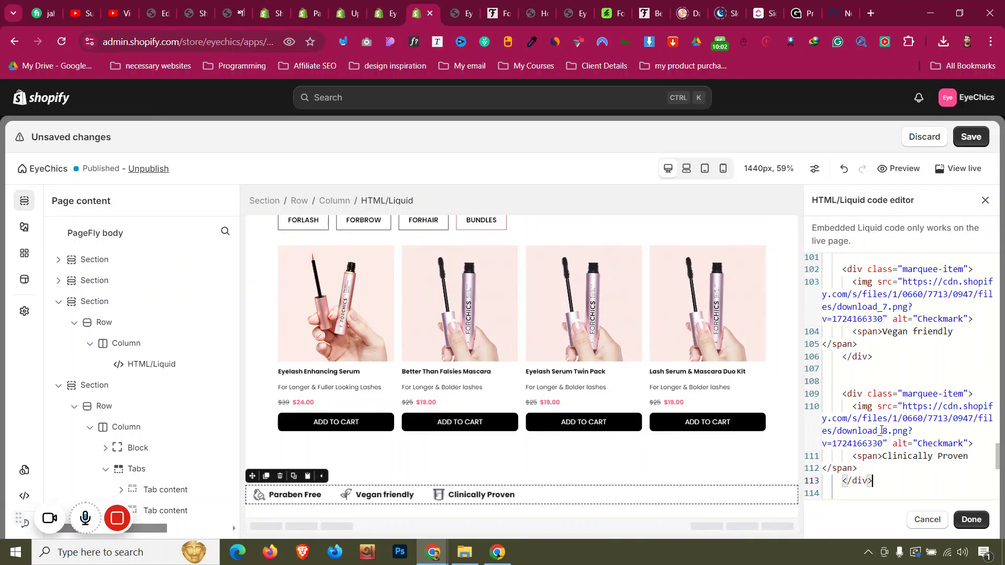
Apply the code edits, save and publish the page, and open it live.
{"action": "left_click", "coordinate": [972, 520]}
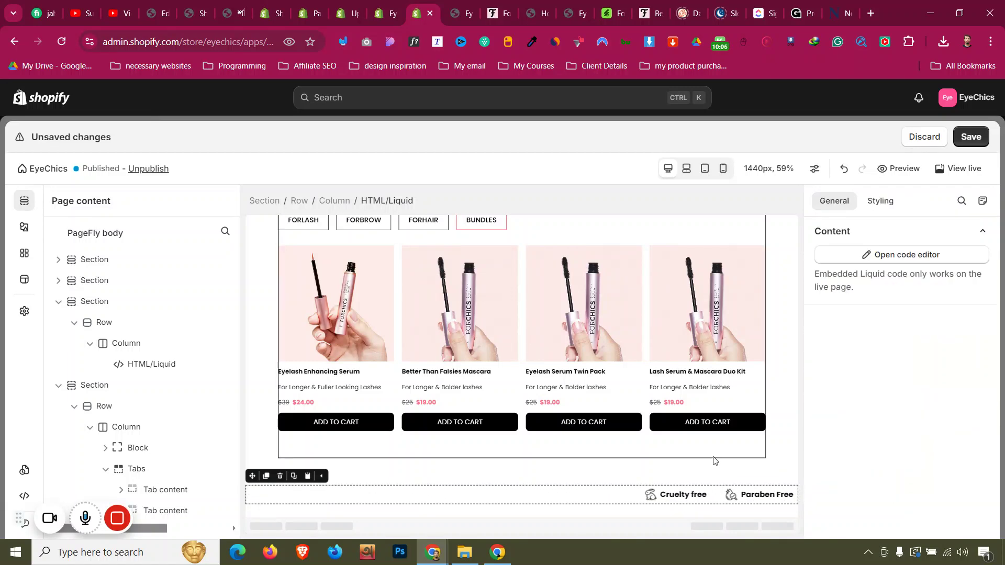
{"action": "key", "text": "ctrl+s"}
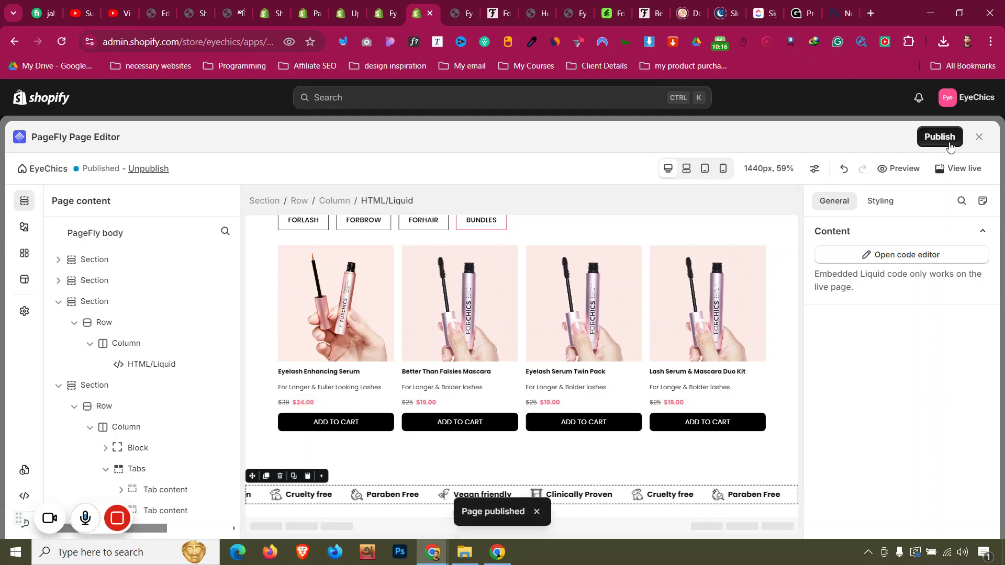
{"action": "left_click", "coordinate": [962, 170]}
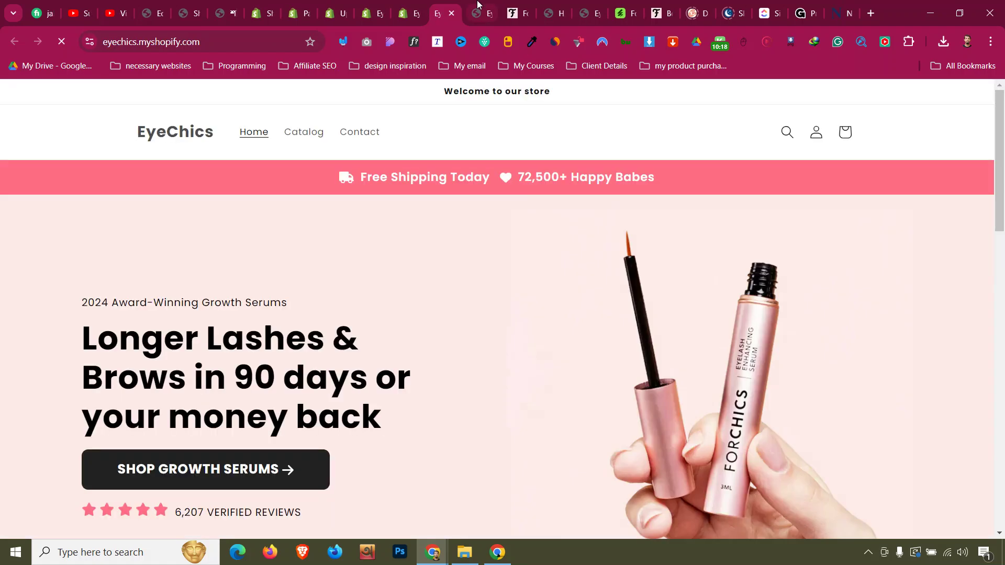
Compare the live EyeChics marquee with the forchics.com strip, then return to PageFly.
{"action": "scroll", "coordinate": [594, 193], "scroll_direction": "down", "scroll_amount": 15}
{"action": "left_click", "coordinate": [487, 13]}
{"action": "scroll", "coordinate": [505, 251], "scroll_direction": "down", "scroll_amount": 15}
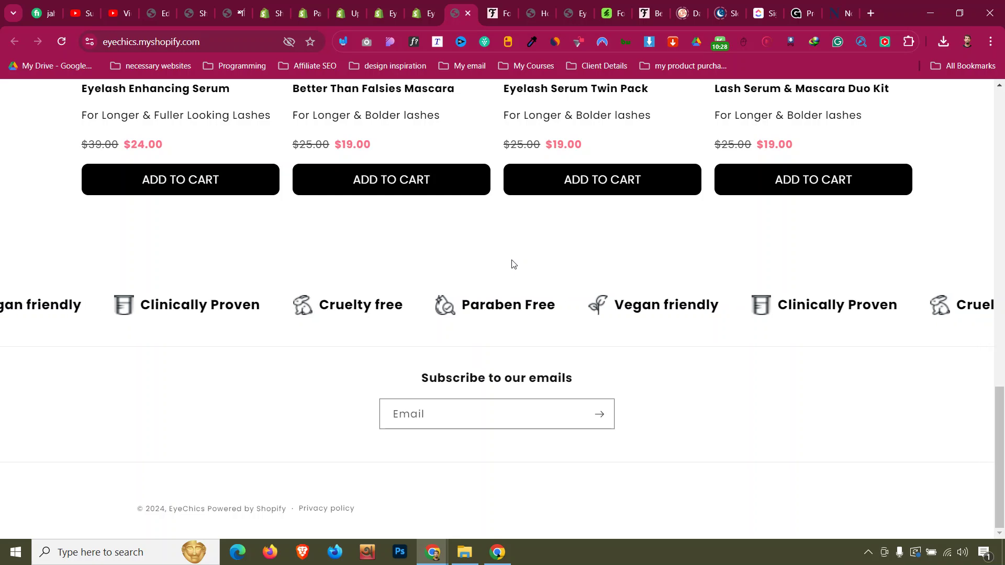
{"action": "left_click", "coordinate": [503, 12]}
{"action": "scroll", "coordinate": [495, 222], "scroll_direction": "up", "scroll_amount": 2}
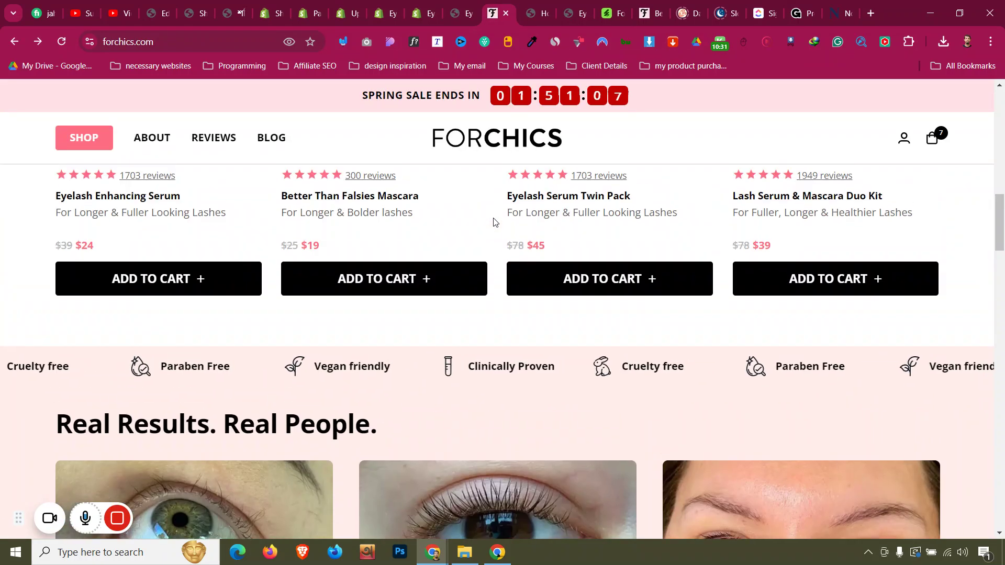
{"action": "left_click", "coordinate": [462, 8]}
{"action": "left_click", "coordinate": [414, 4]}
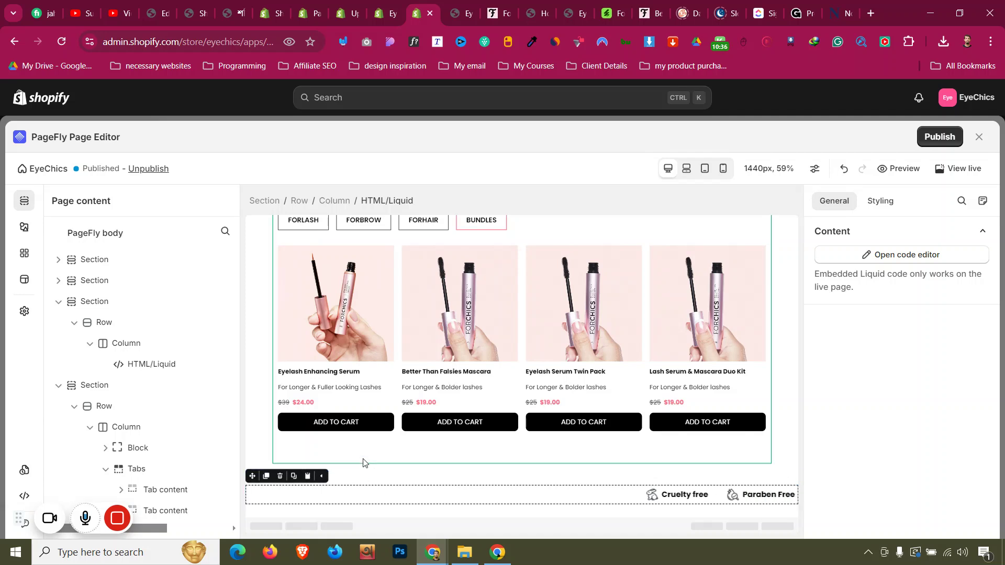
Set the product cards section's bottom padding to 0.
{"action": "left_click", "coordinate": [264, 461]}
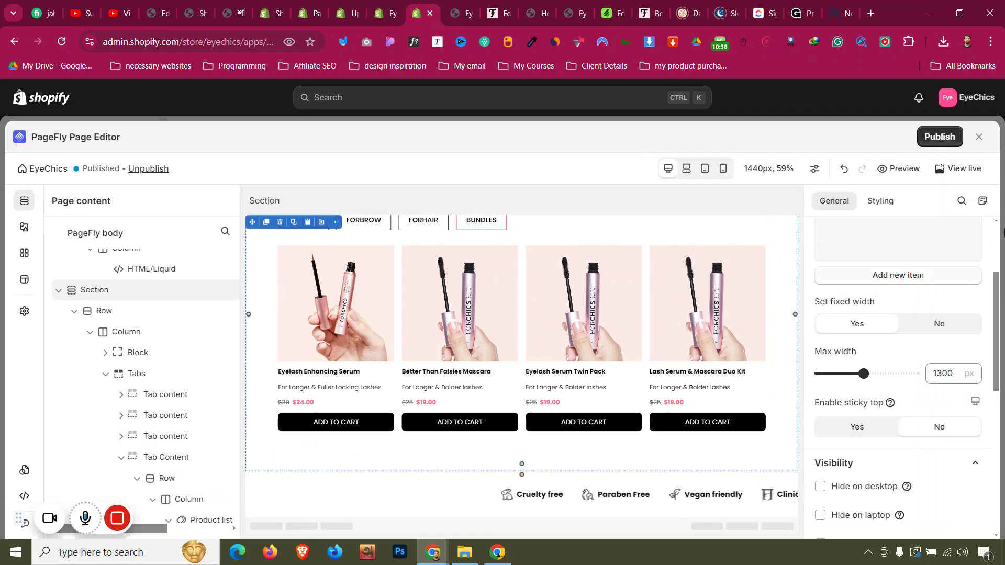
{"action": "left_click", "coordinate": [874, 209]}
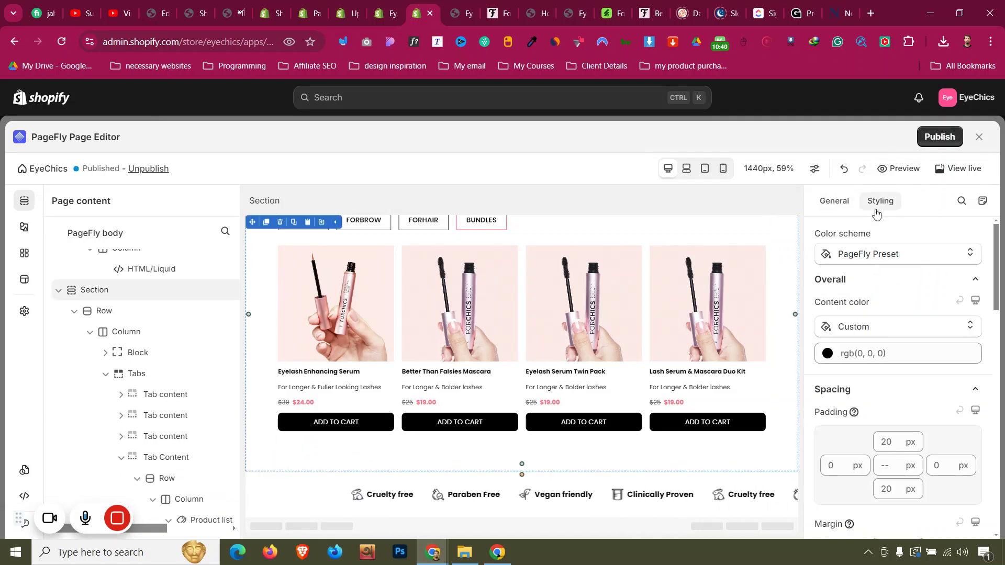
{"action": "scroll", "coordinate": [897, 347], "scroll_direction": "down", "scroll_amount": 4}
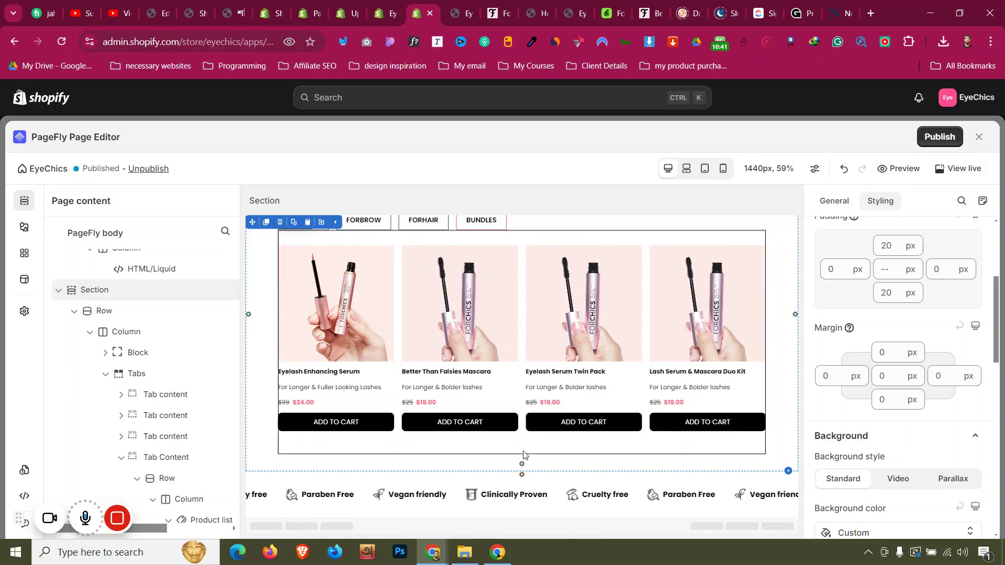
{"action": "scroll", "coordinate": [520, 460], "scroll_direction": "up", "scroll_amount": 1}
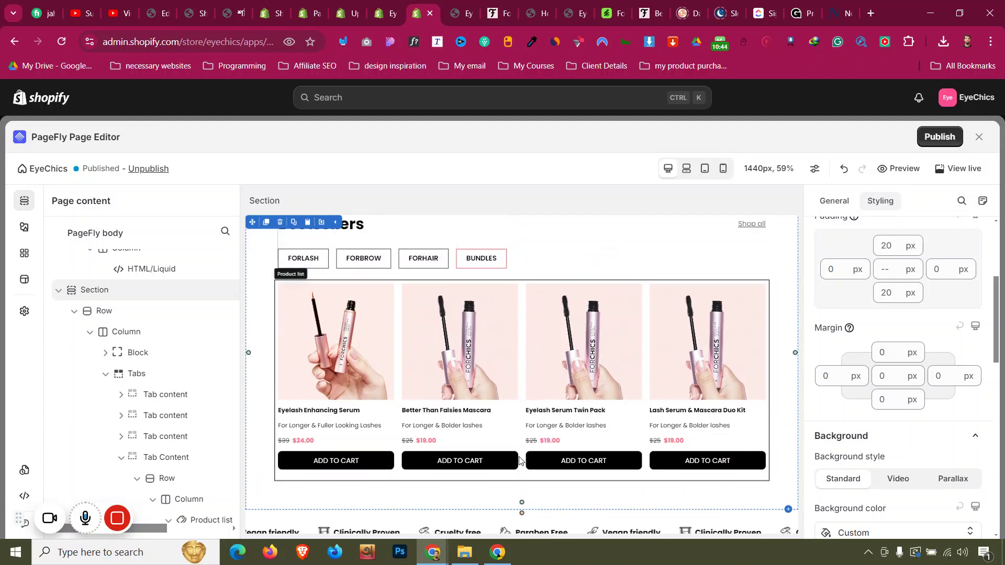
{"action": "left_click", "coordinate": [344, 276]}
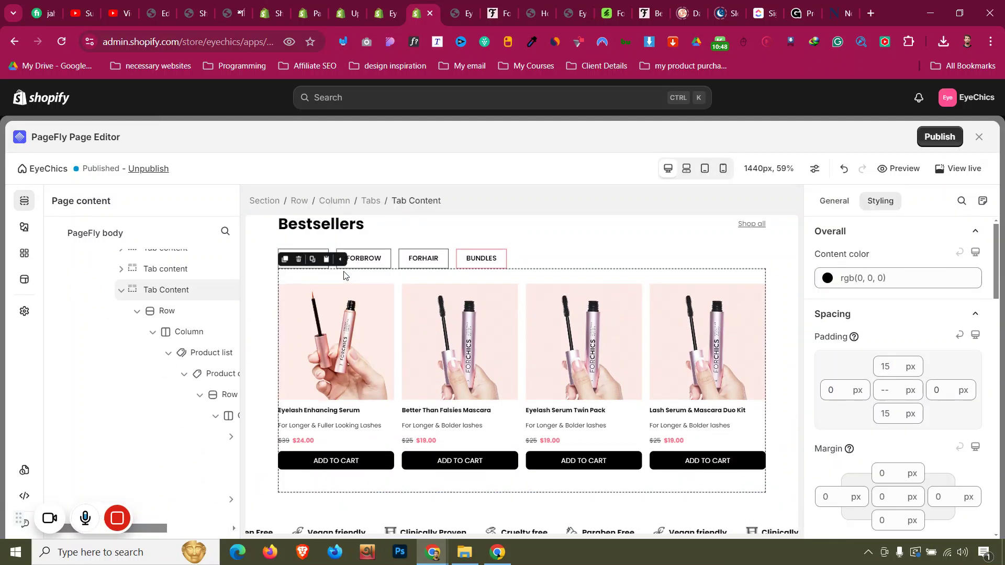
{"action": "left_click", "coordinate": [262, 347]}
{"action": "scroll", "coordinate": [276, 351], "scroll_direction": "down", "scroll_amount": 1}
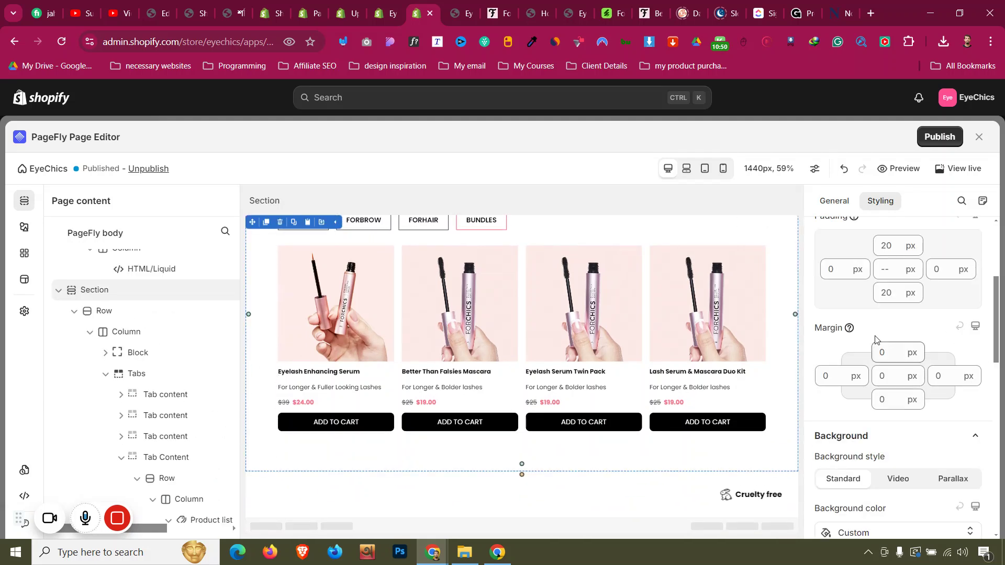
{"action": "double_click", "coordinate": [885, 294]}
{"action": "type", "text": "0"}
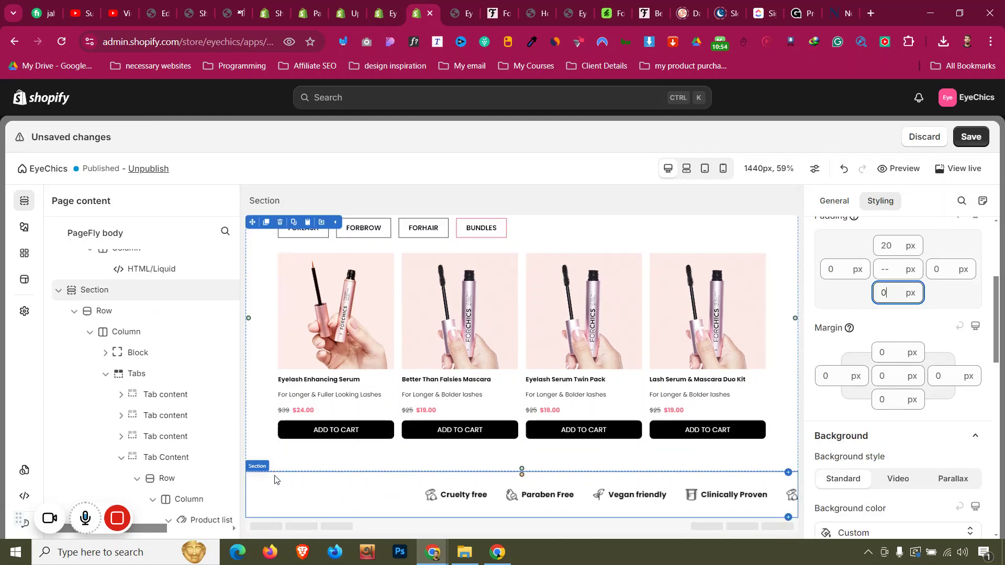
Set the marquee strip section's top padding to 0.
{"action": "left_click", "coordinate": [314, 495]}
{"action": "double_click", "coordinate": [894, 250]}
{"action": "type", "text": "0"}
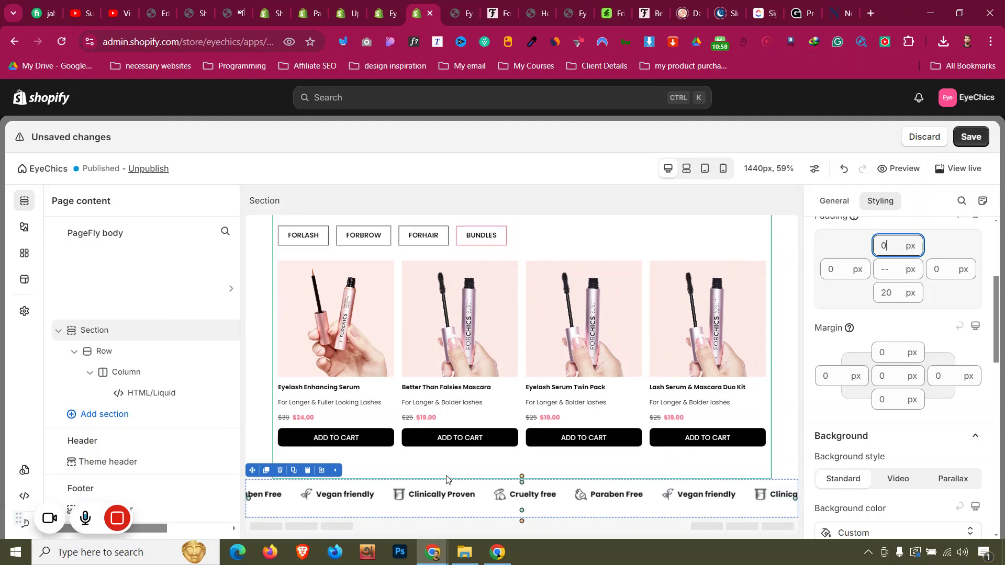
Set the Tab Content container's bottom padding to 0.
{"action": "left_click", "coordinate": [419, 461]}
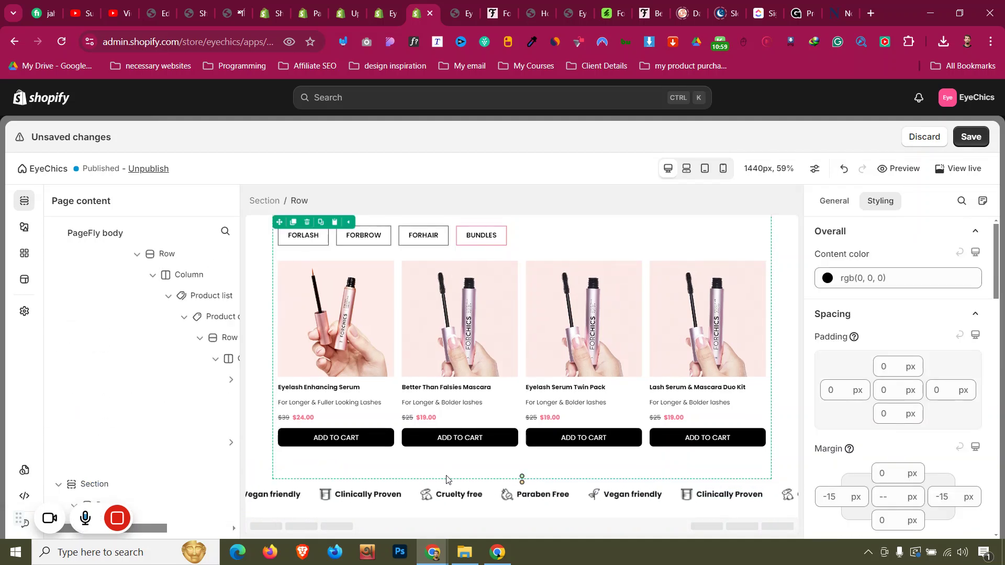
{"action": "left_click", "coordinate": [385, 464]}
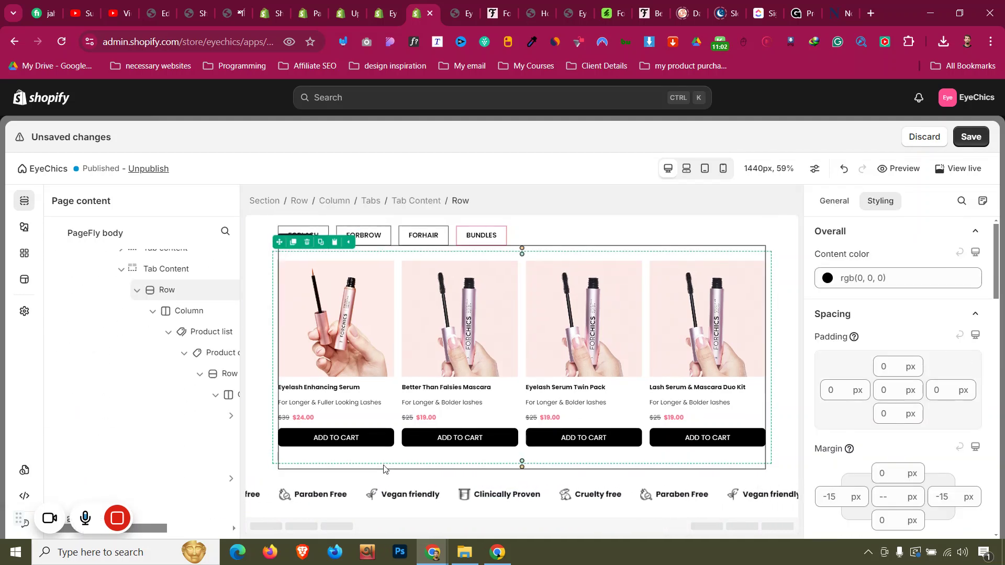
{"action": "left_click", "coordinate": [449, 453]}
{"action": "double_click", "coordinate": [886, 413]}
{"action": "type", "text": "0"}
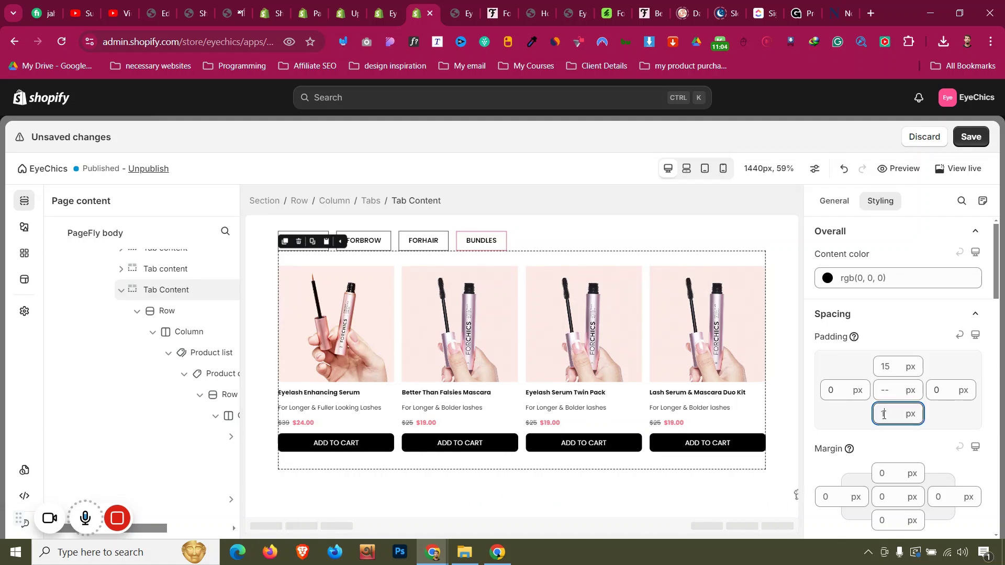
Select the trust badges marquee row and save and publish the page with Ctrl+S.
{"action": "left_click", "coordinate": [264, 425]}
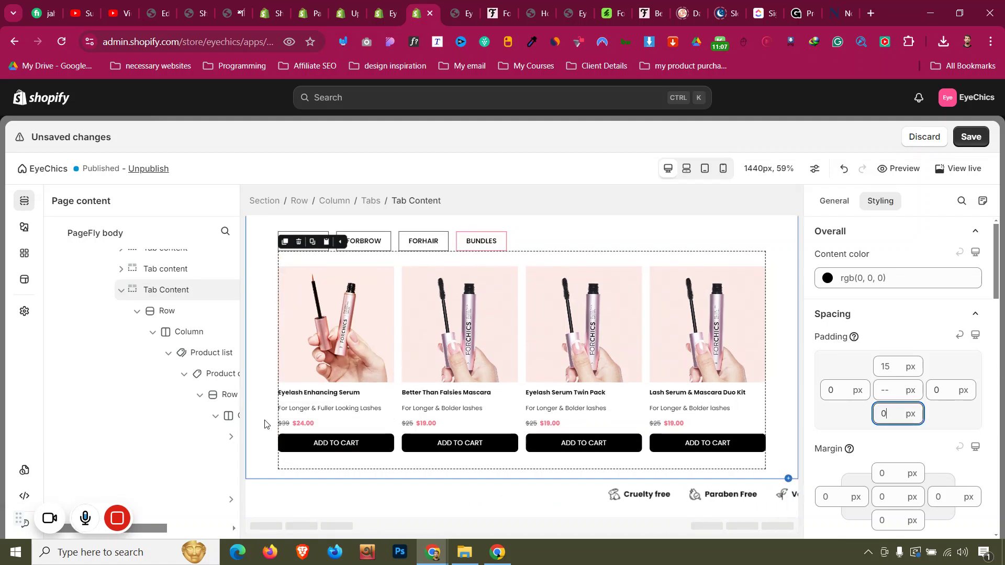
{"action": "left_click", "coordinate": [256, 485]}
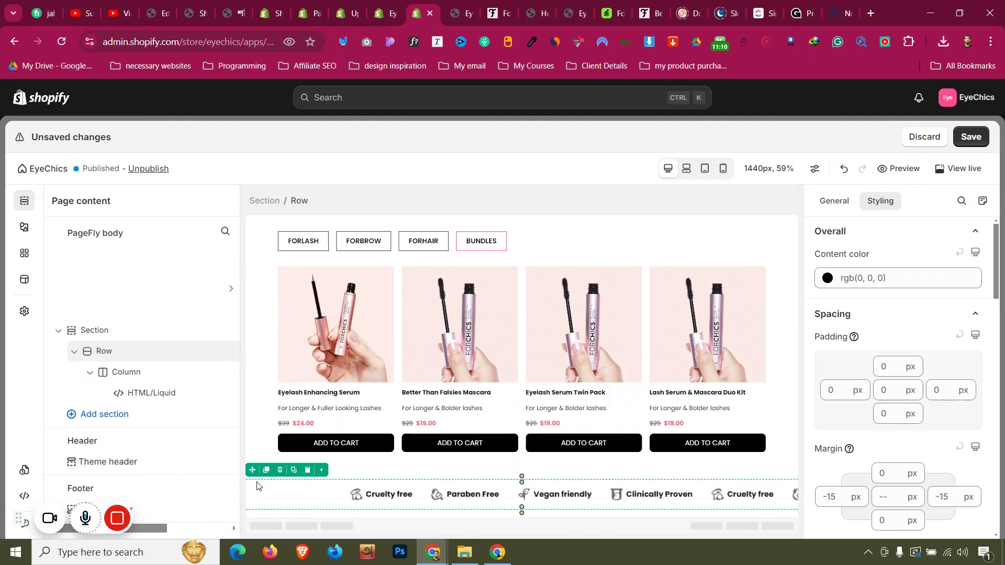
{"action": "key", "text": "ctrl+s"}
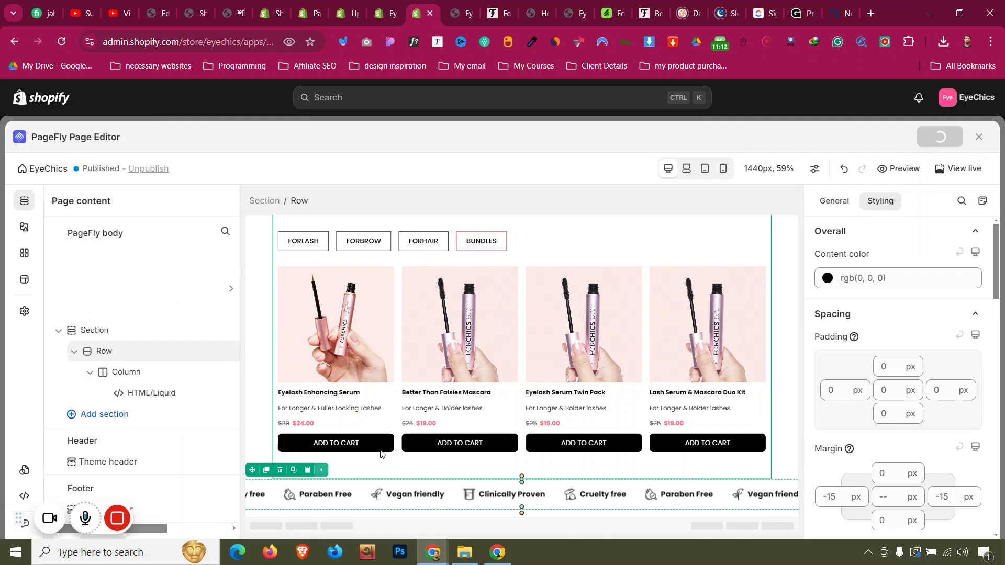
Check the page at mobile width, then return the canvas to desktop width.
{"action": "left_click", "coordinate": [723, 169]}
{"action": "scroll", "coordinate": [604, 371], "scroll_direction": "down", "scroll_amount": 3}
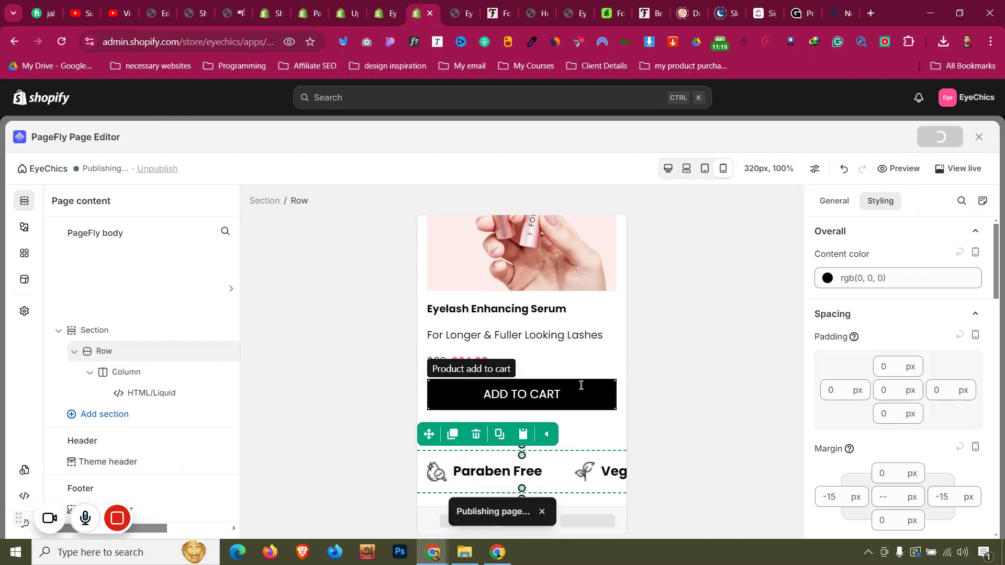
{"action": "left_click", "coordinate": [667, 170]}
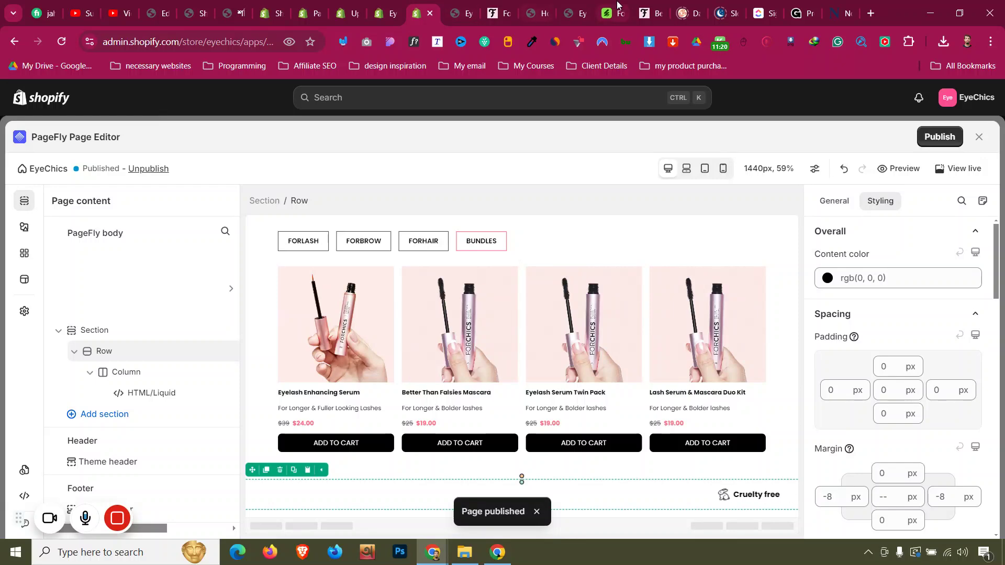
{"action": "left_click", "coordinate": [540, 9]}
{"action": "left_click", "coordinate": [543, 13]}
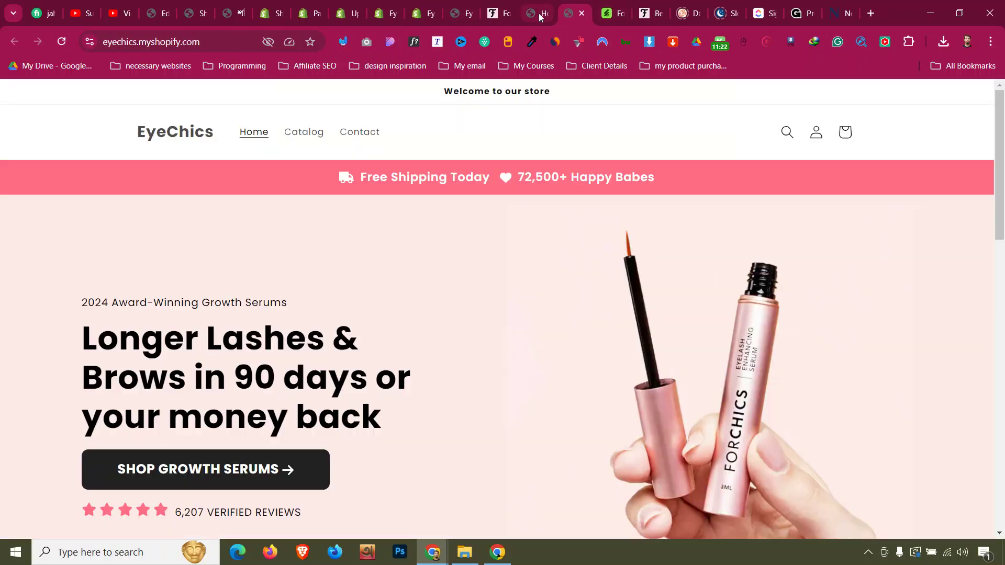
{"action": "left_click", "coordinate": [543, 13]}
{"action": "left_click", "coordinate": [427, 13]}
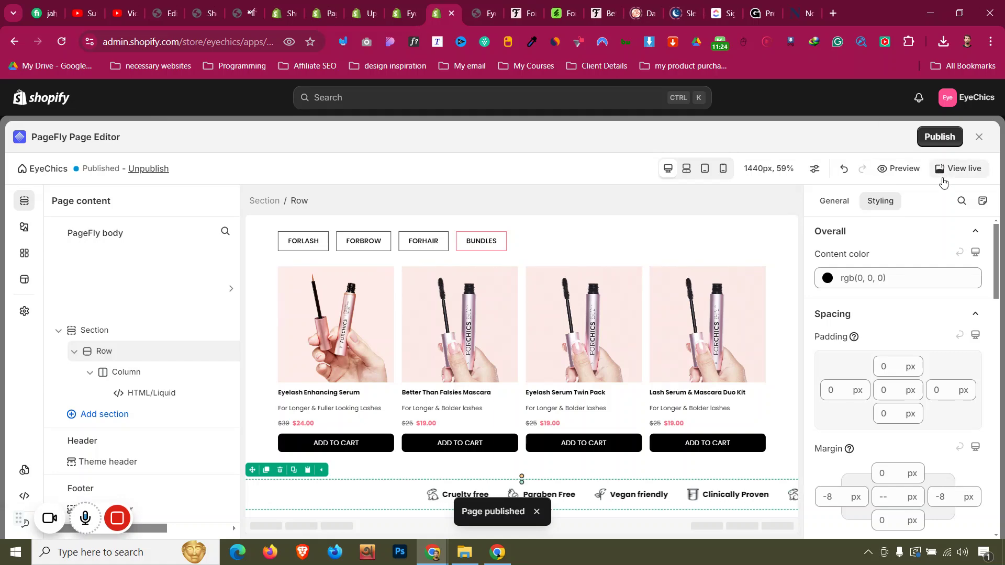
{"action": "left_click", "coordinate": [958, 169]}
{"action": "scroll", "coordinate": [442, 247], "scroll_direction": "down", "scroll_amount": 10}
{"action": "scroll", "coordinate": [438, 285], "scroll_direction": "down", "scroll_amount": 2}
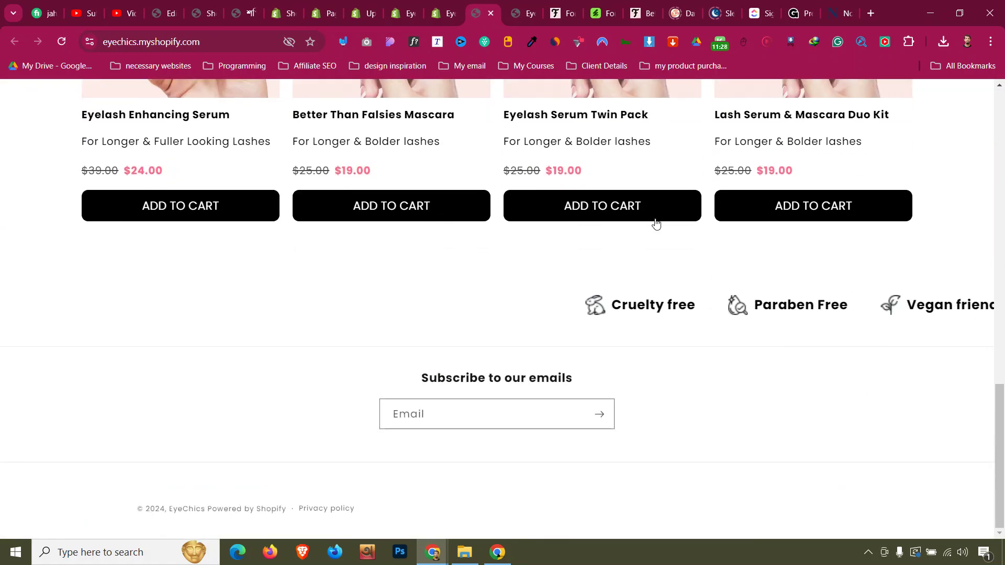
{"action": "left_click_drag", "start_coordinate": [558, 4], "coordinate": [518, 10]}
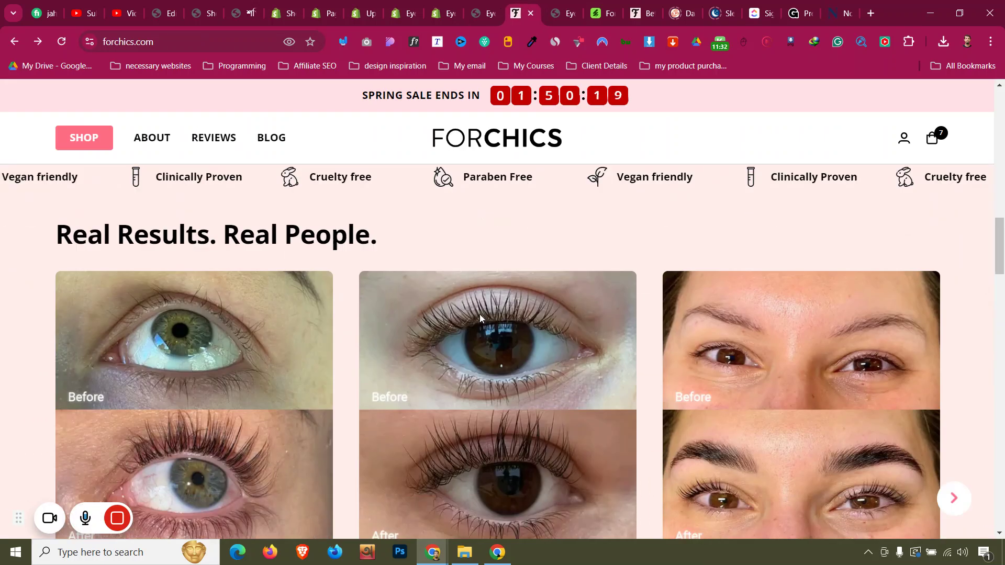
{"action": "scroll", "coordinate": [480, 314], "scroll_direction": "up", "scroll_amount": 2}
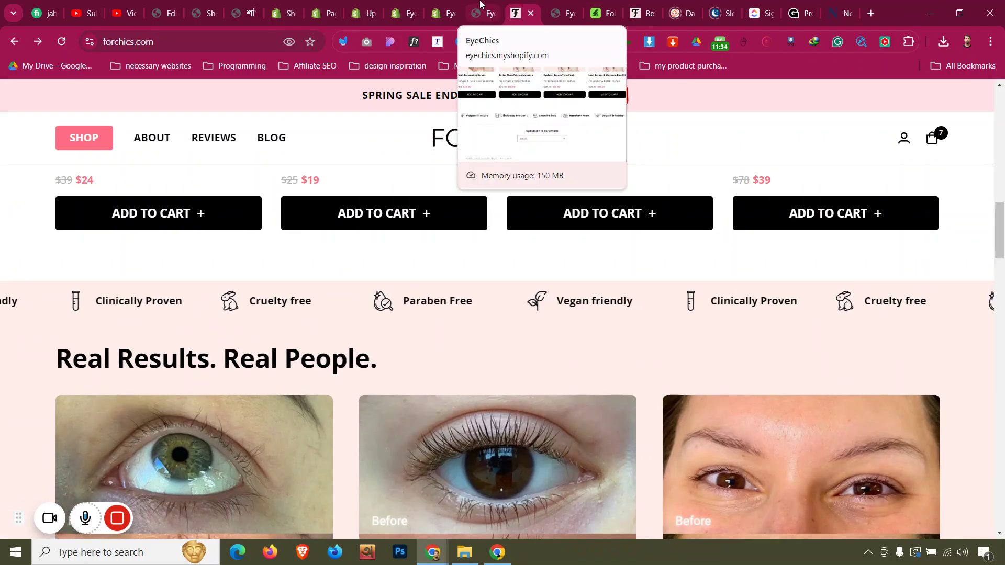
{"action": "left_click", "coordinate": [480, 5]}
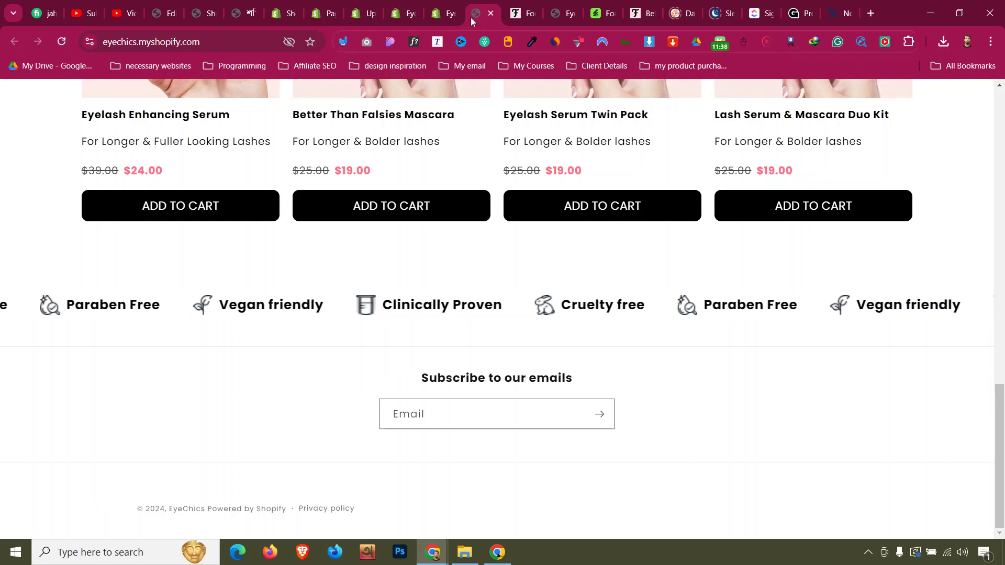
{"action": "left_click", "coordinate": [446, 14]}
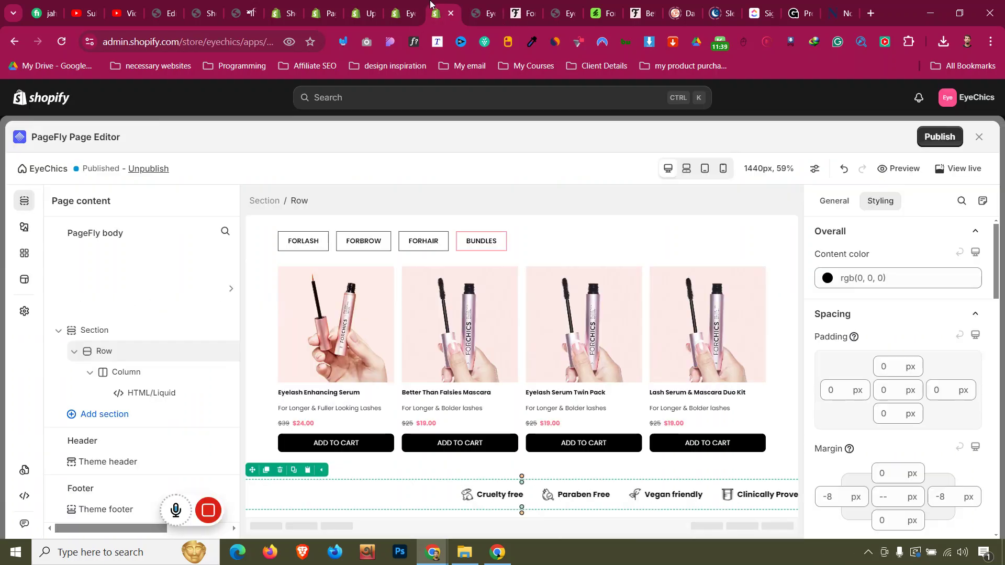
In the custom CSS, change the .marquee-content animation from 15s to 25s and publish.
{"action": "left_click", "coordinate": [18, 502]}
{"action": "scroll", "coordinate": [149, 361], "scroll_direction": "down", "scroll_amount": 8}
{"action": "scroll", "coordinate": [150, 358], "scroll_direction": "up", "scroll_amount": 3}
{"action": "scroll", "coordinate": [150, 359], "scroll_direction": "down", "scroll_amount": 5}
{"action": "scroll", "coordinate": [150, 359], "scroll_direction": "down", "scroll_amount": 7}
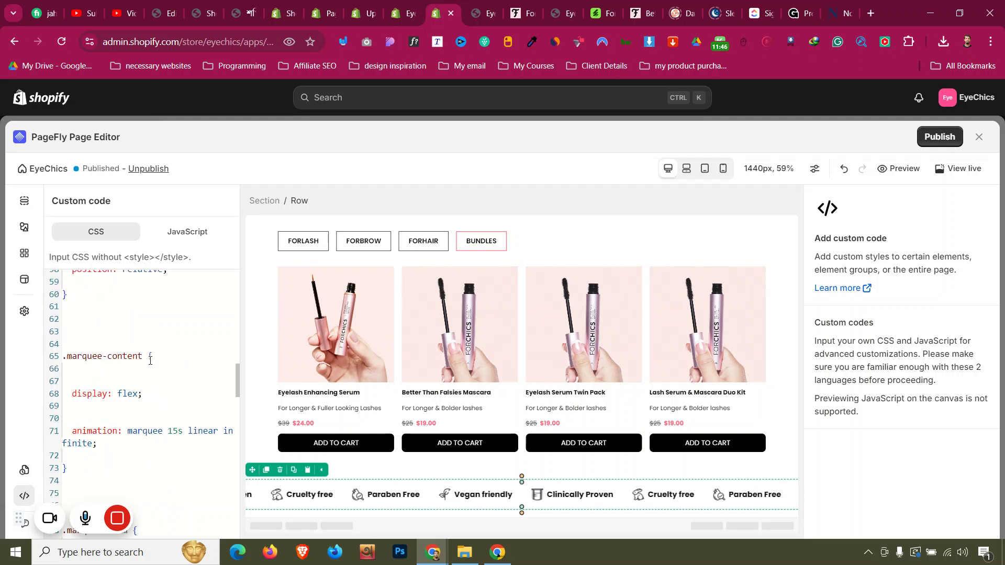
{"action": "scroll", "coordinate": [152, 366], "scroll_direction": "down", "scroll_amount": 1}
{"action": "left_click_drag", "start_coordinate": [169, 398], "coordinate": [180, 398]}
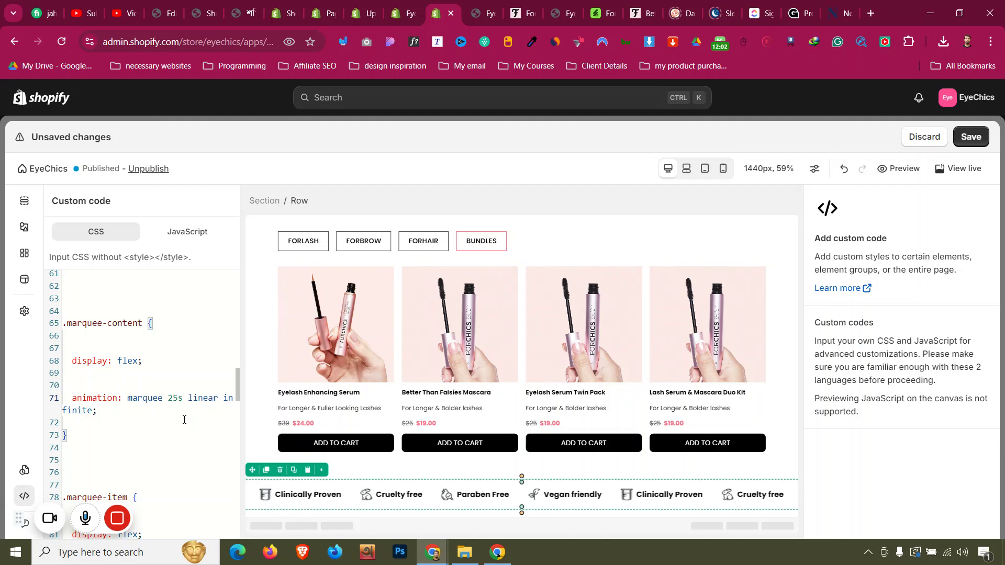
{"action": "key", "text": "ctrl+s"}
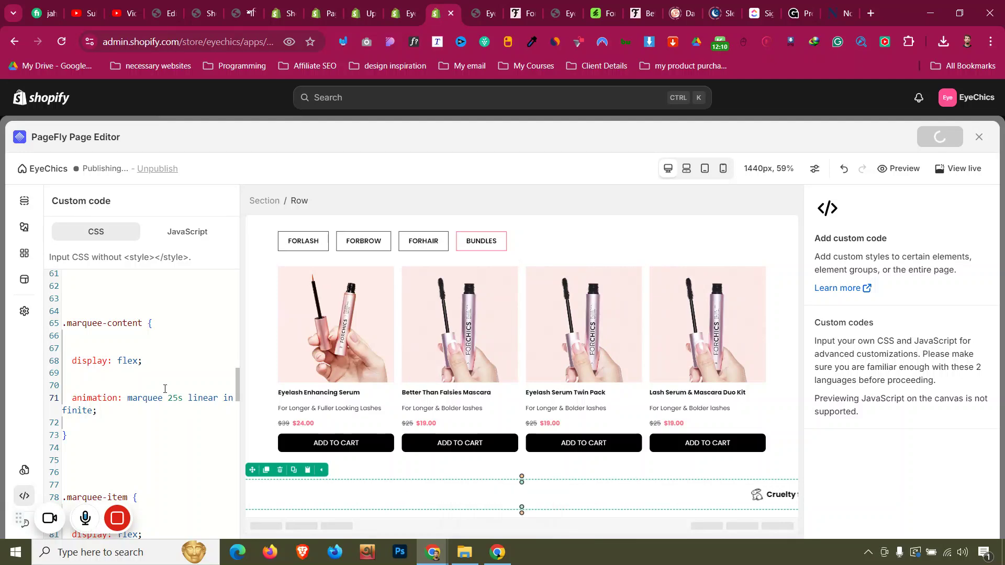
Switch to the ForChics store tab and scroll to the customer reviews.
{"action": "left_click", "coordinate": [521, 5]}
{"action": "scroll", "coordinate": [558, 256], "scroll_direction": "down", "scroll_amount": 3}
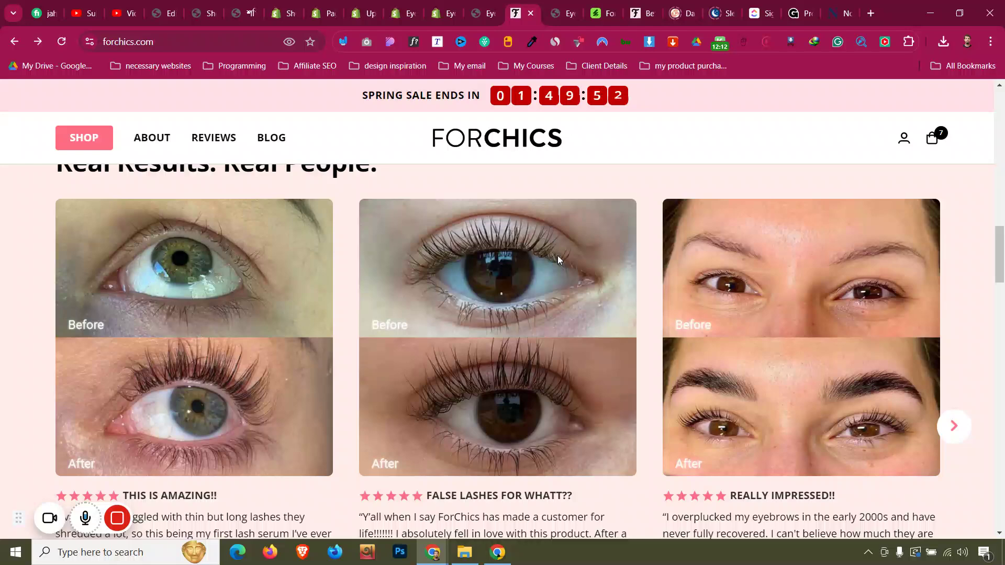
{"action": "scroll", "coordinate": [557, 257], "scroll_direction": "up", "scroll_amount": 1}
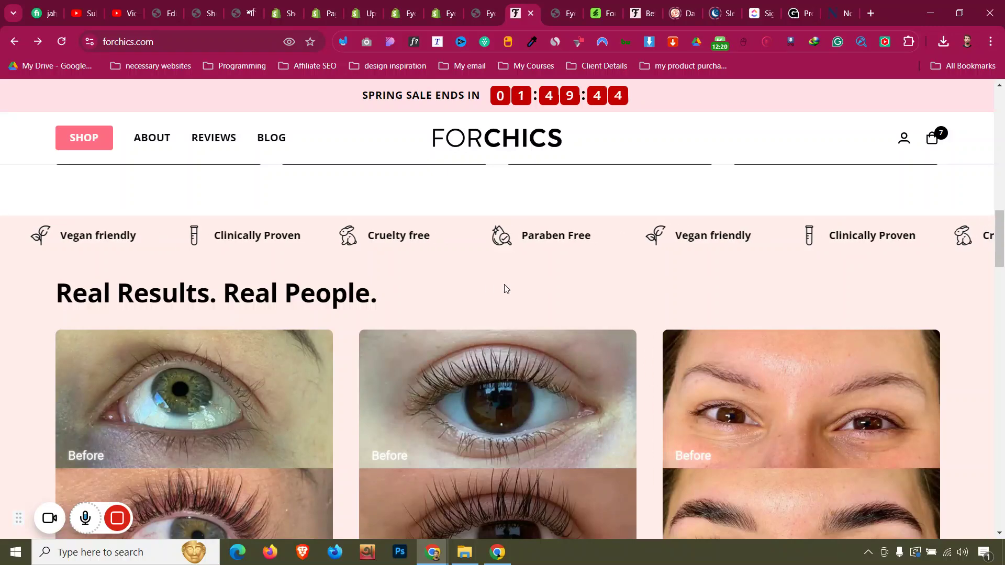
{"action": "scroll", "coordinate": [504, 288], "scroll_direction": "down", "scroll_amount": 2}
{"action": "scroll", "coordinate": [504, 288], "scroll_direction": "up", "scroll_amount": 2}
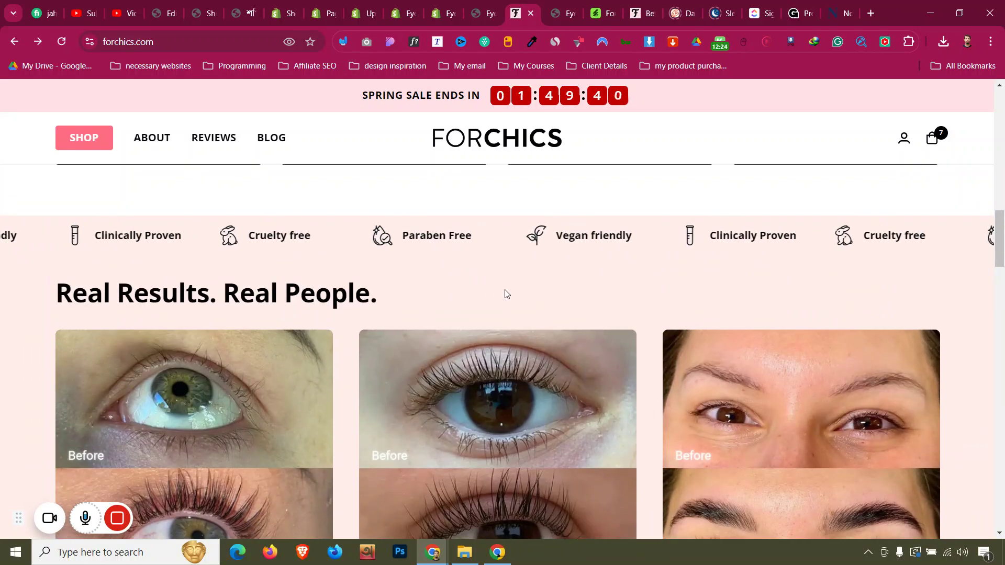
{"action": "scroll", "coordinate": [504, 293], "scroll_direction": "down", "scroll_amount": 6}
{"action": "scroll", "coordinate": [506, 308], "scroll_direction": "up", "scroll_amount": 1}
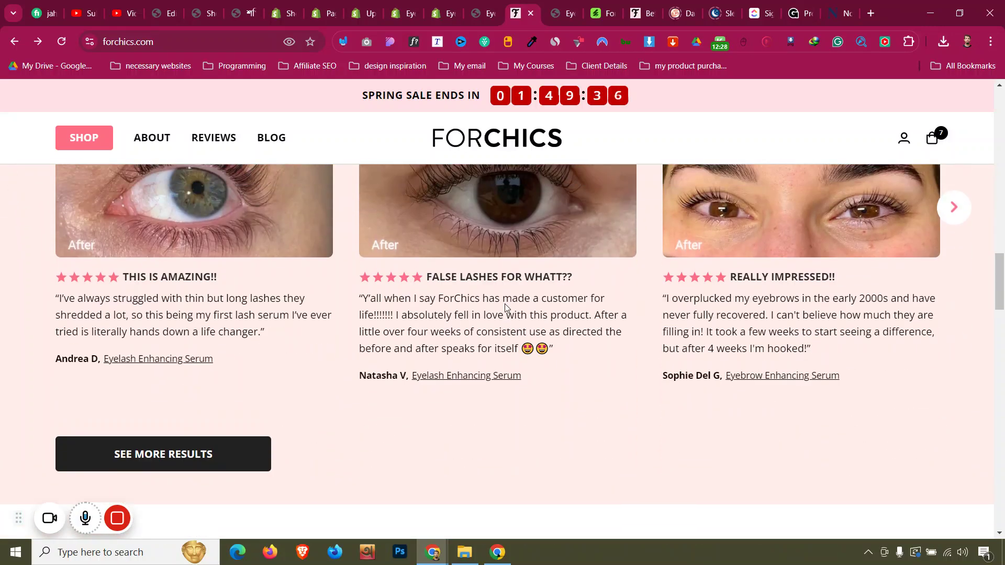
Advance the reviews carousel three slides to the Best Serum Ever review.
{"action": "left_click", "coordinate": [947, 235]}
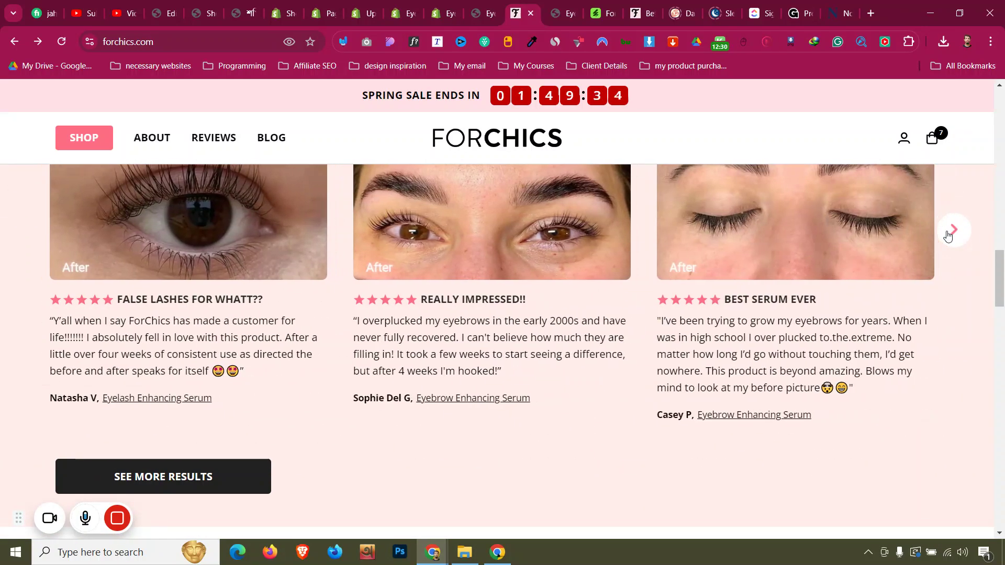
{"action": "left_click", "coordinate": [948, 236]}
{"action": "left_click", "coordinate": [947, 236]}
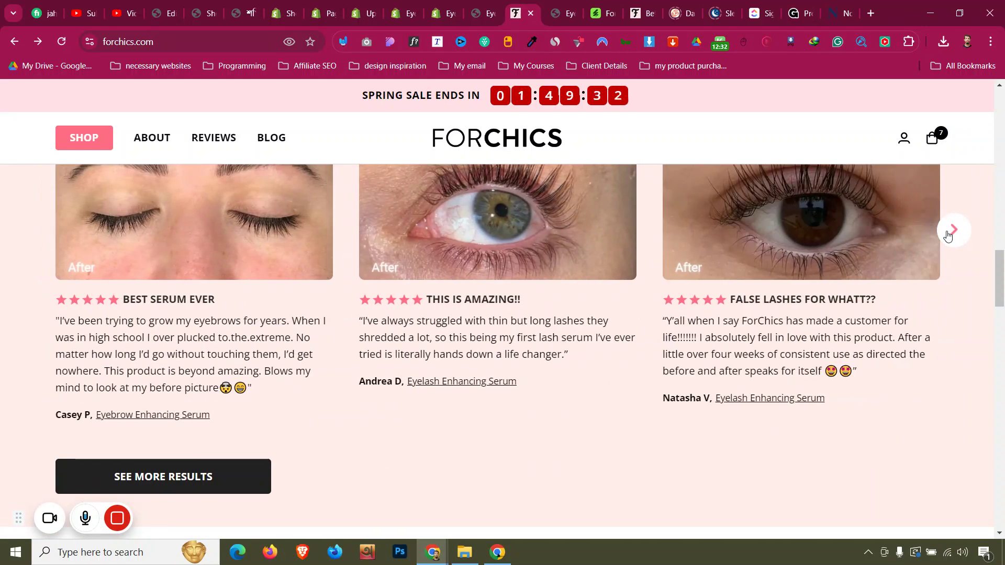
{"action": "scroll", "coordinate": [947, 235], "scroll_direction": "up", "scroll_amount": 3}
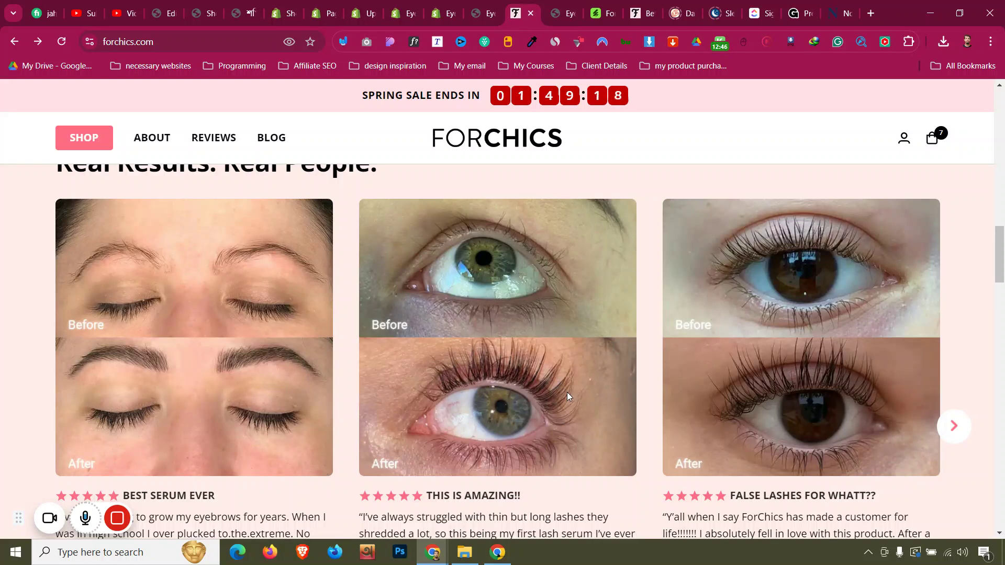
{"action": "scroll", "coordinate": [567, 392], "scroll_direction": "down", "scroll_amount": 8}
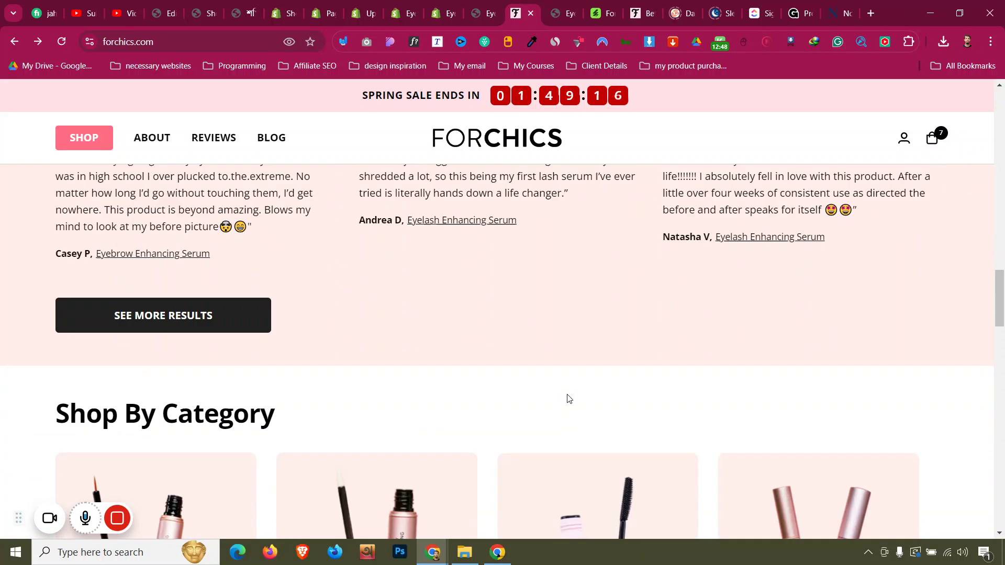